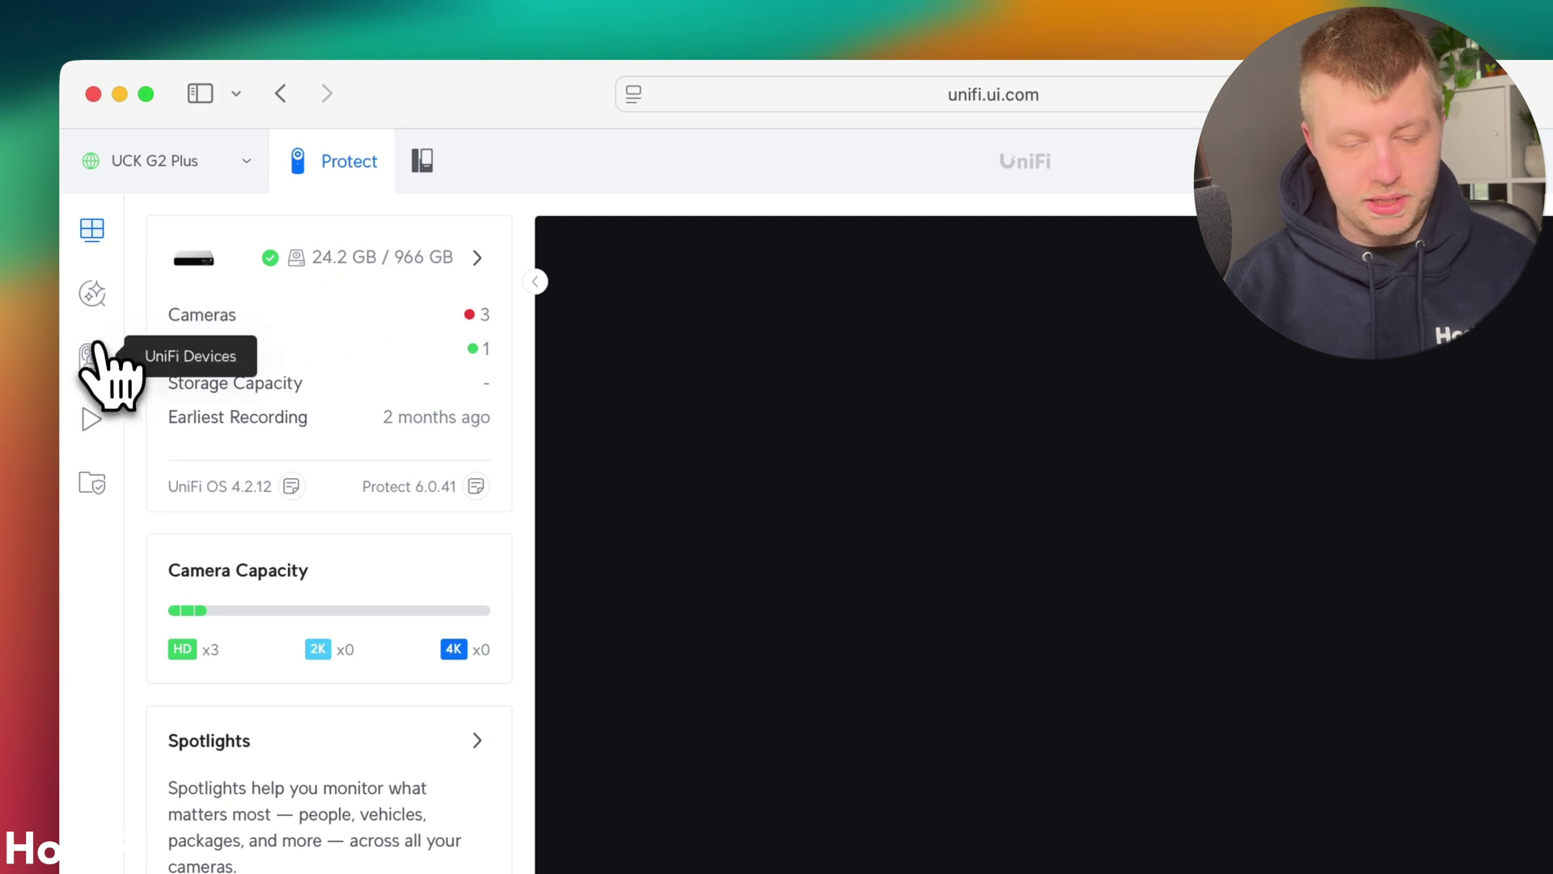
# Open the UniFi Devices list and adopt the G4 Doorbell Pro PoE.
pyautogui.click(94, 356)
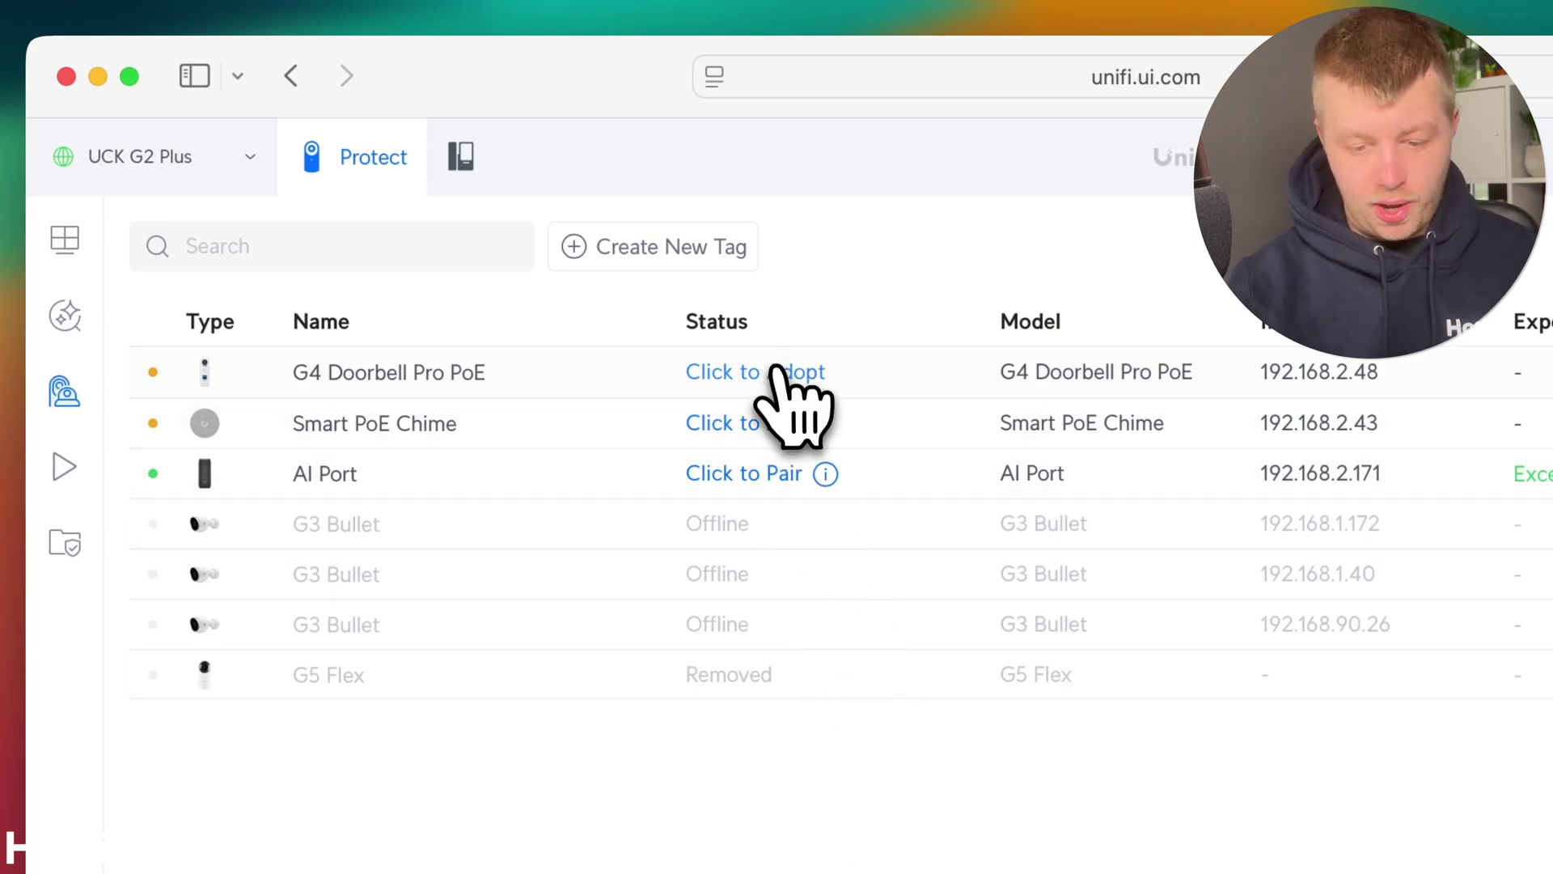
pyautogui.click(759, 428)
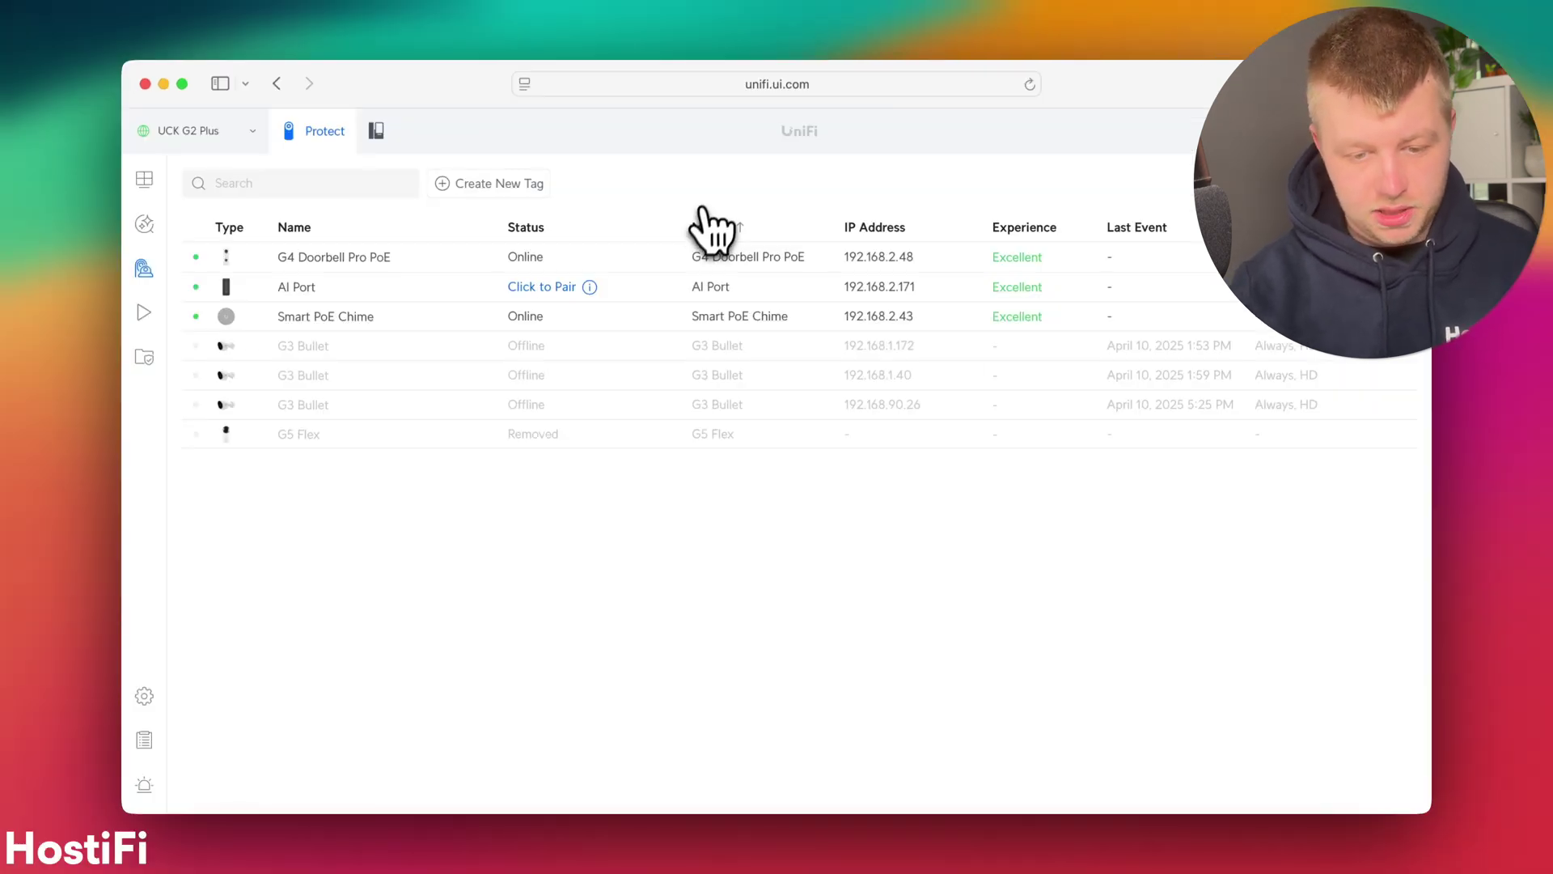
# Open the G4 Doorbell Pro PoE's side panel and review its firmware 5.0.100, 30 FPS, 6 Mbps details.
pyautogui.click(688, 268)
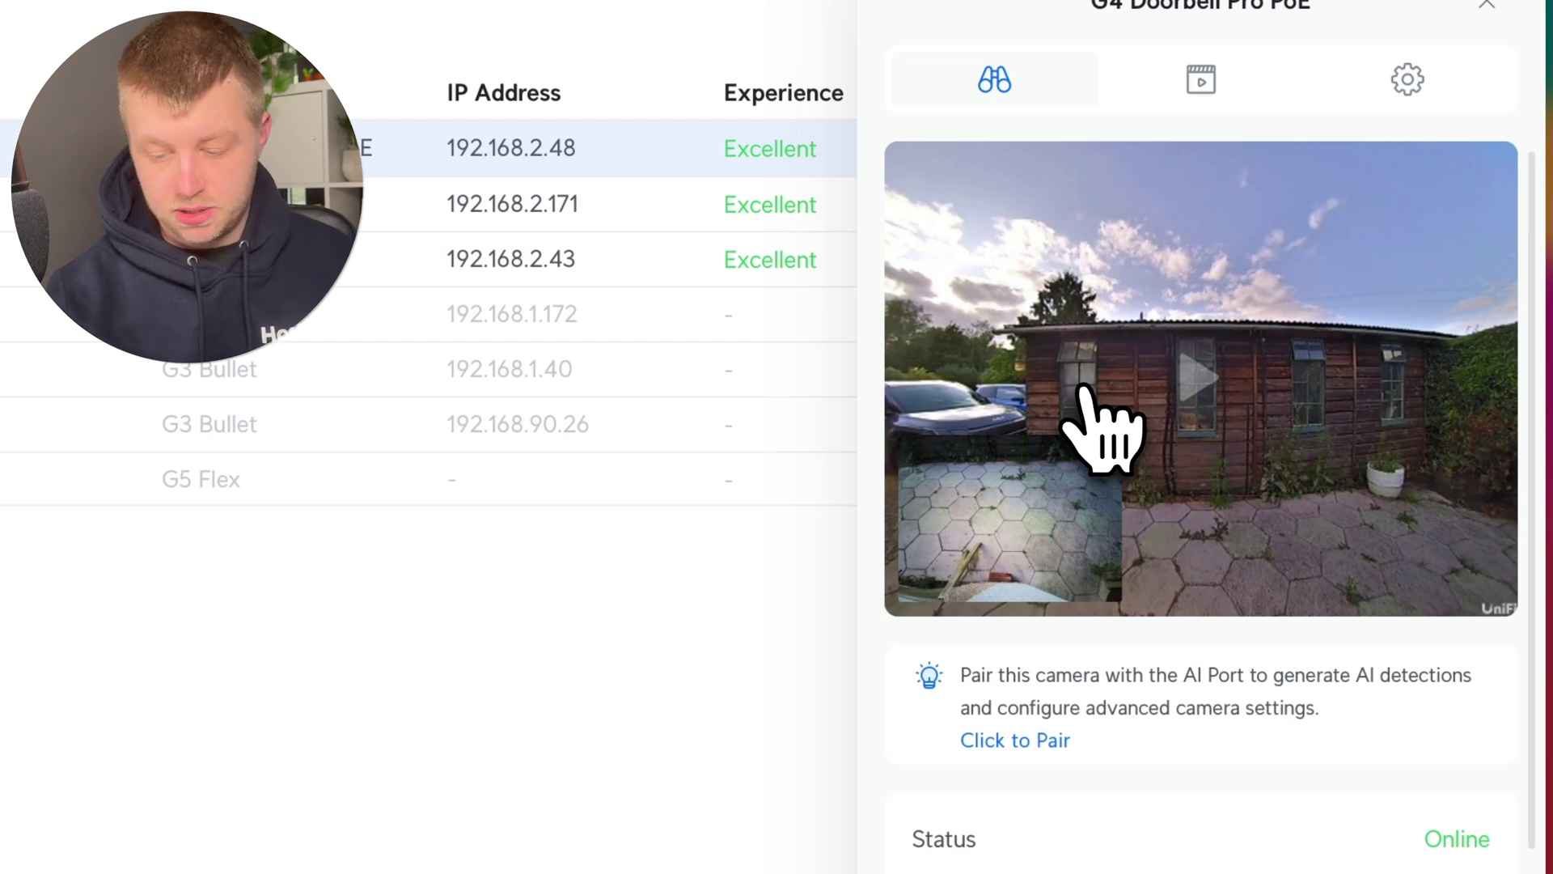
pyautogui.scroll(-4, 1456, 797)
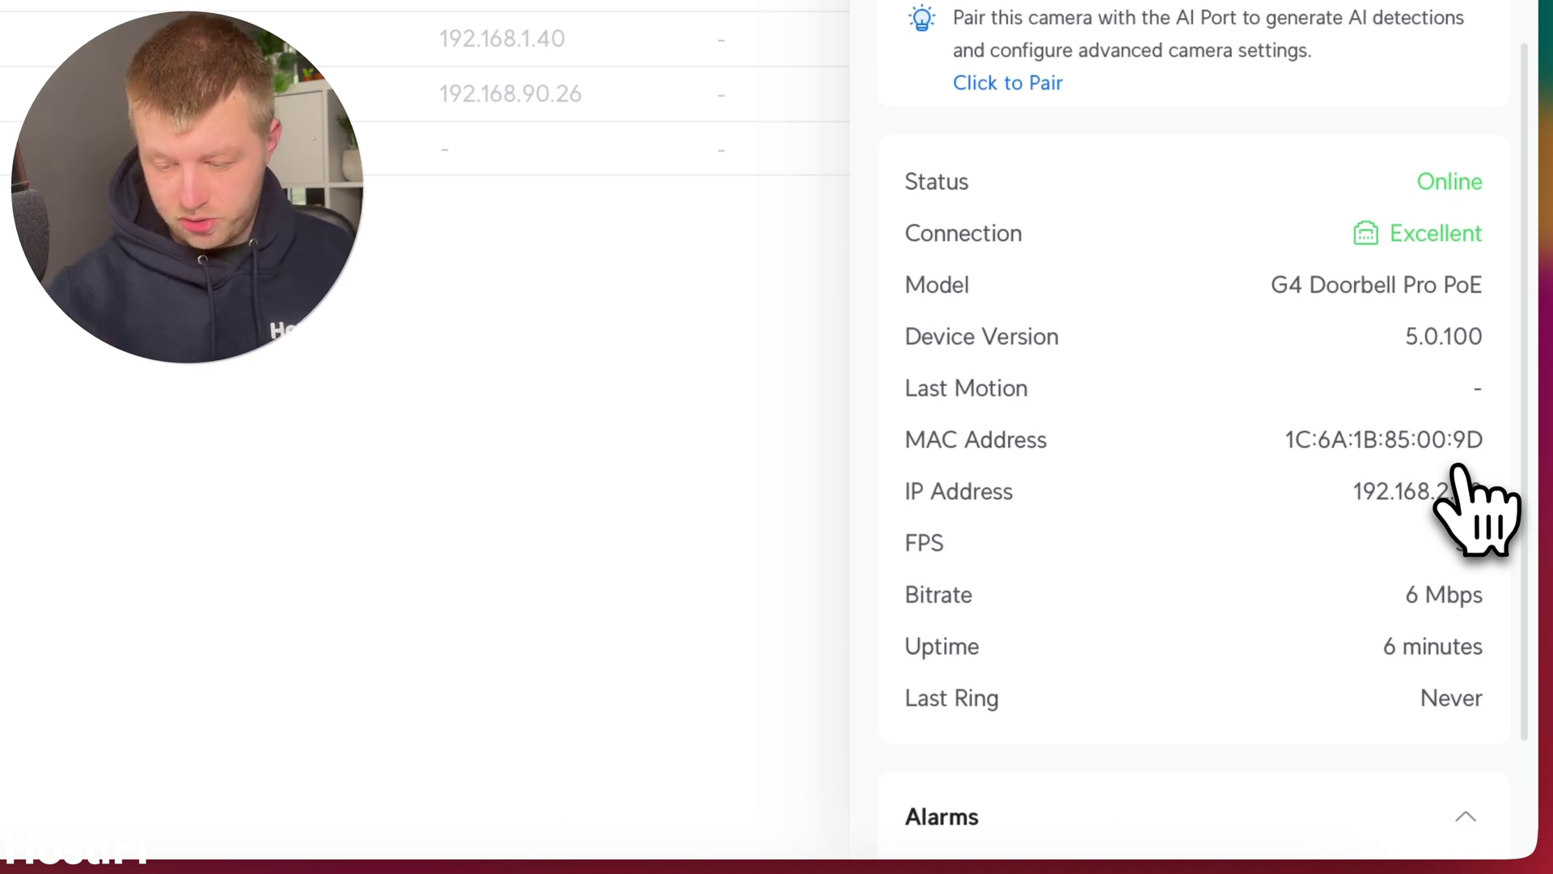
pyautogui.scroll(4, 1476, 509)
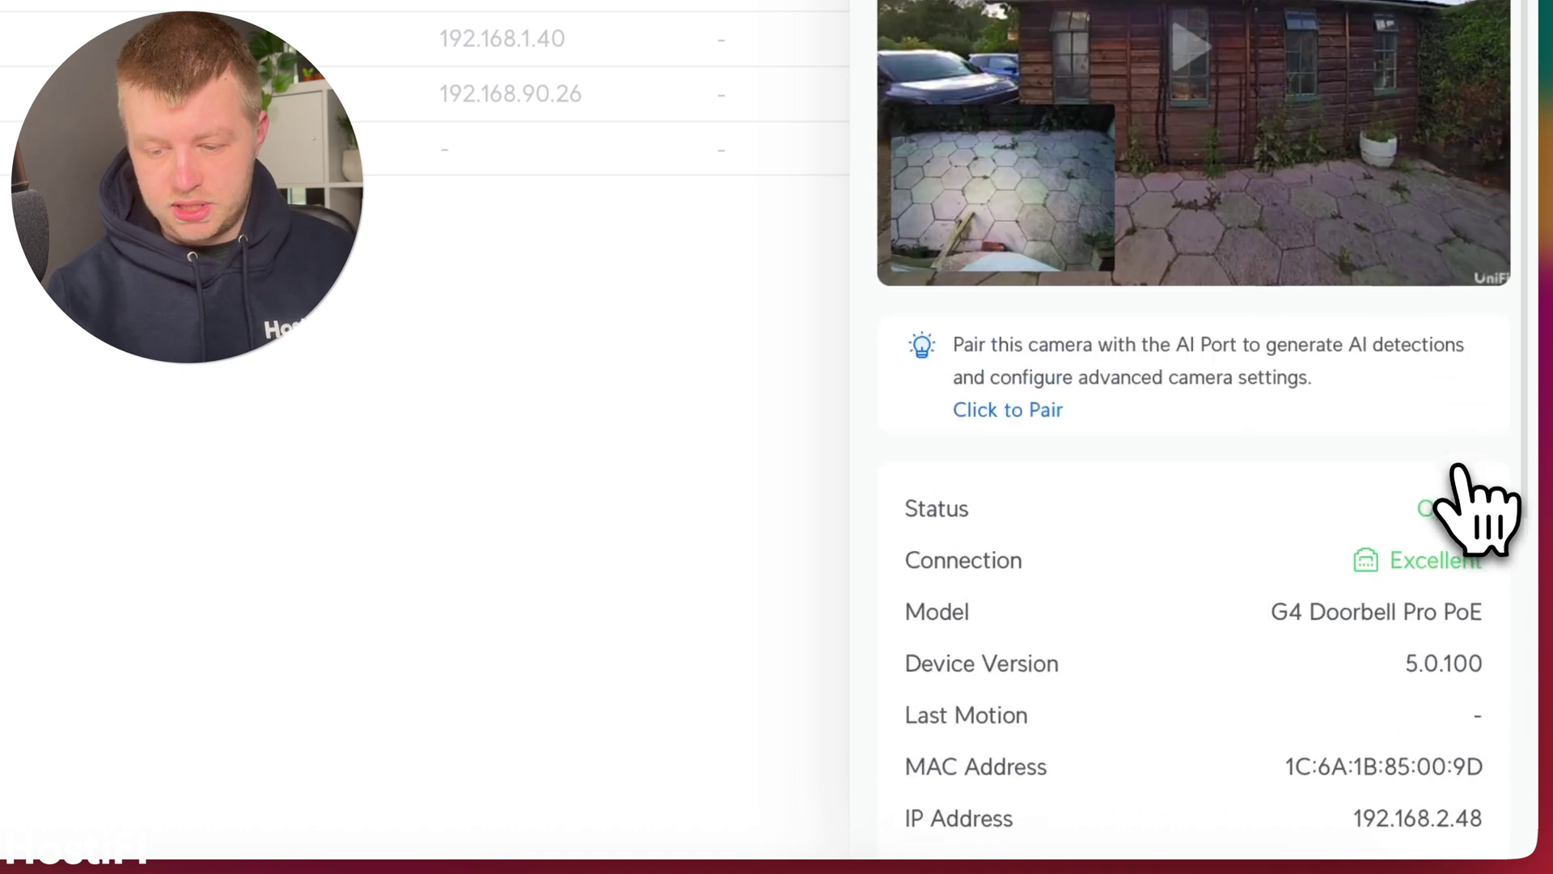
pyautogui.scroll(-6, 1476, 509)
pyautogui.scroll(6, 1476, 509)
pyautogui.scroll(-6, 1477, 509)
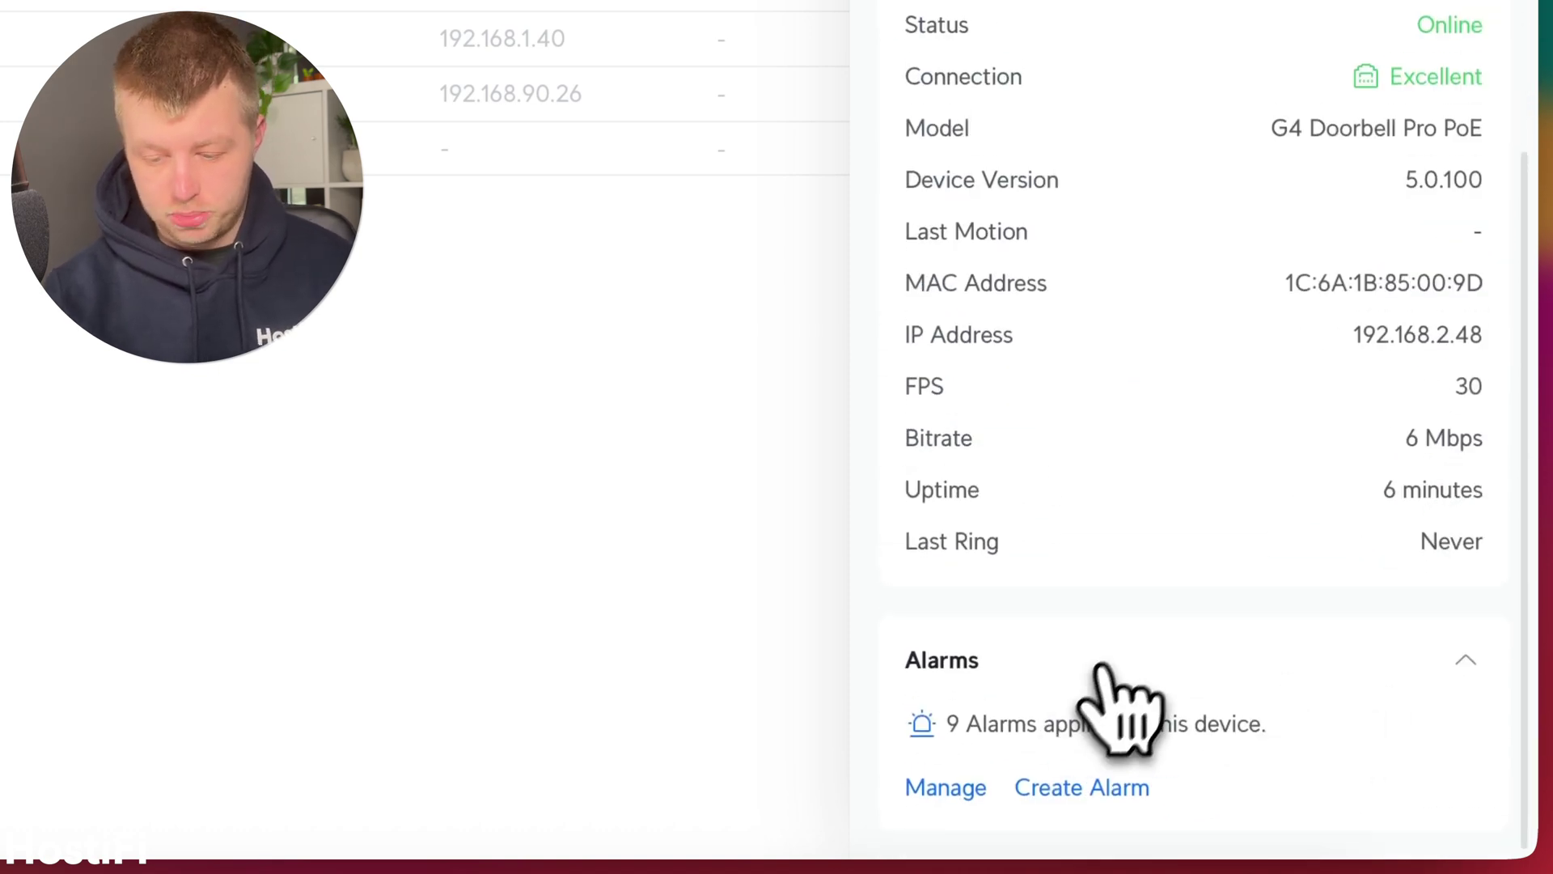
pyautogui.scroll(6, 1116, 693)
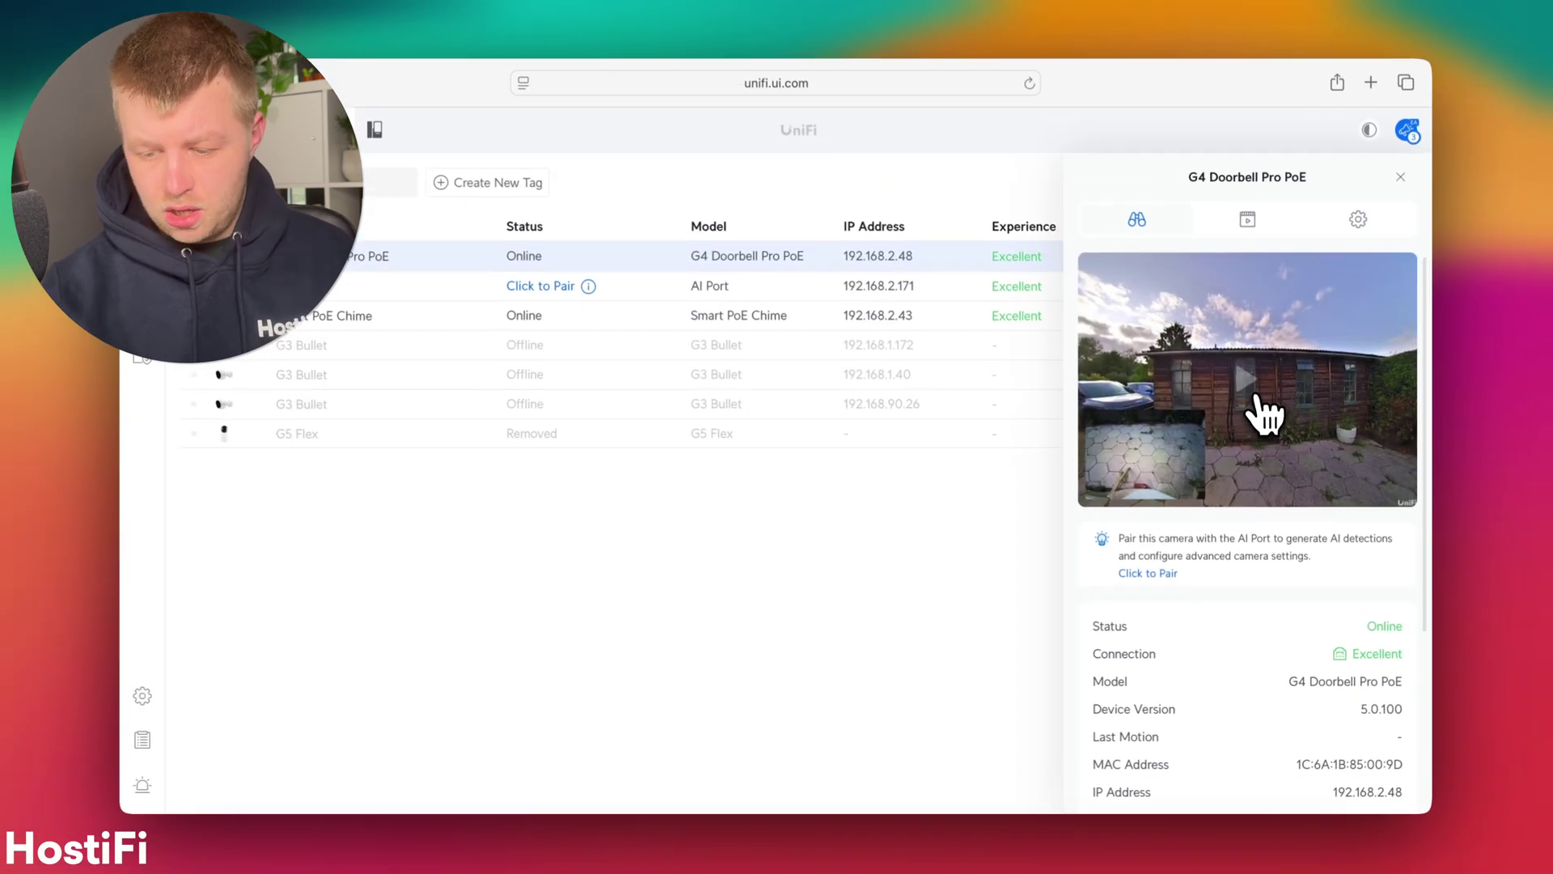
# Open the doorbell's live view, shift the window left, and switch to the downward package camera feed.
pyautogui.click(1217, 106)
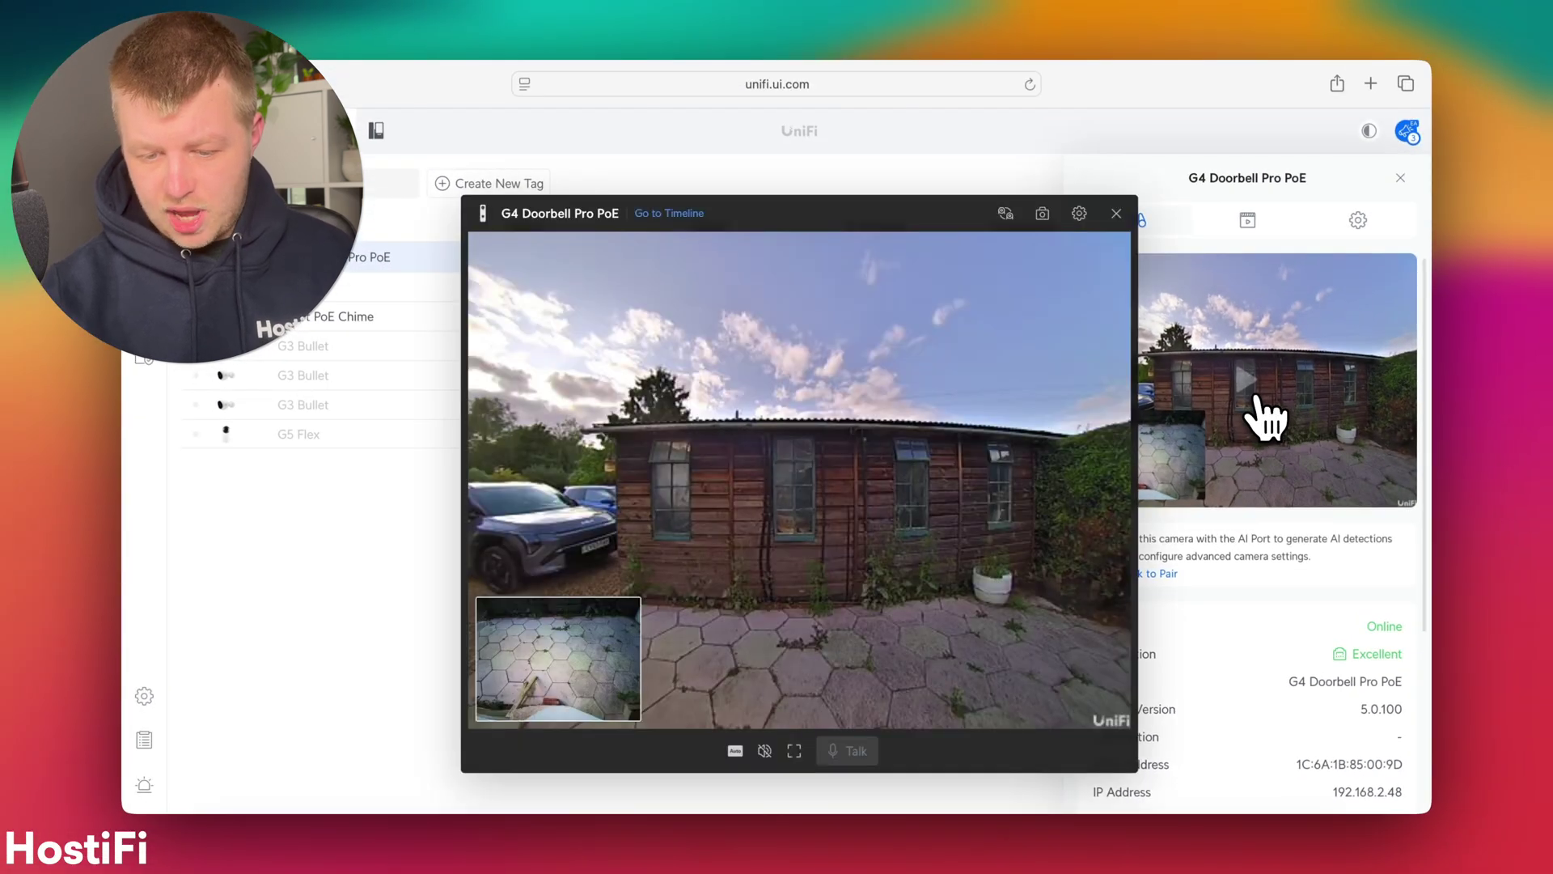
pyautogui.moveTo(877, 208); pyautogui.dragTo(653, 186)
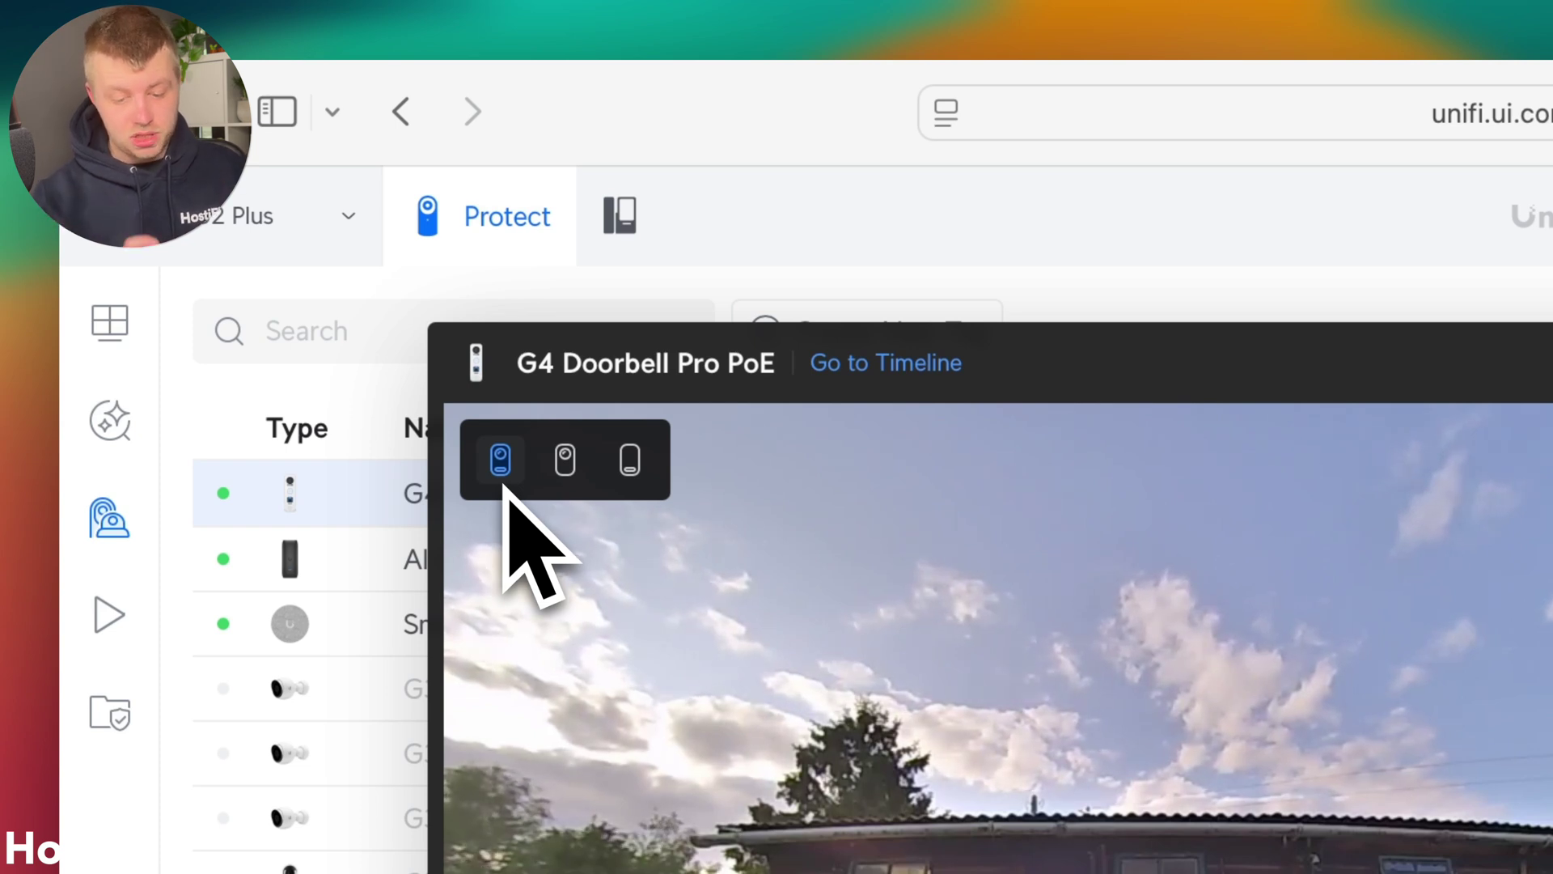
pyautogui.click(564, 463)
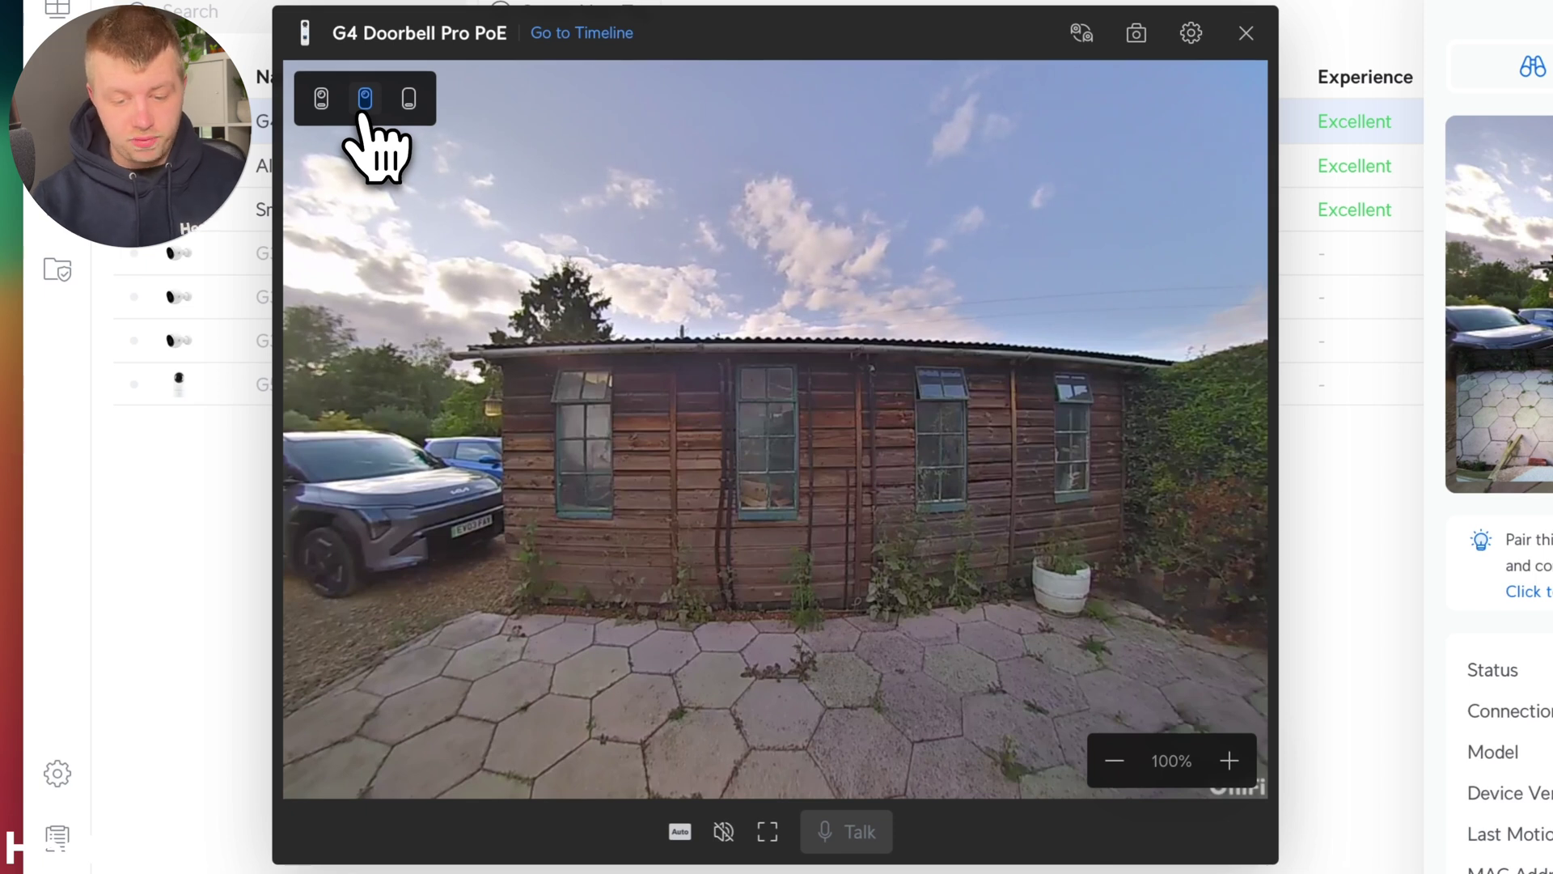
pyautogui.click(409, 101)
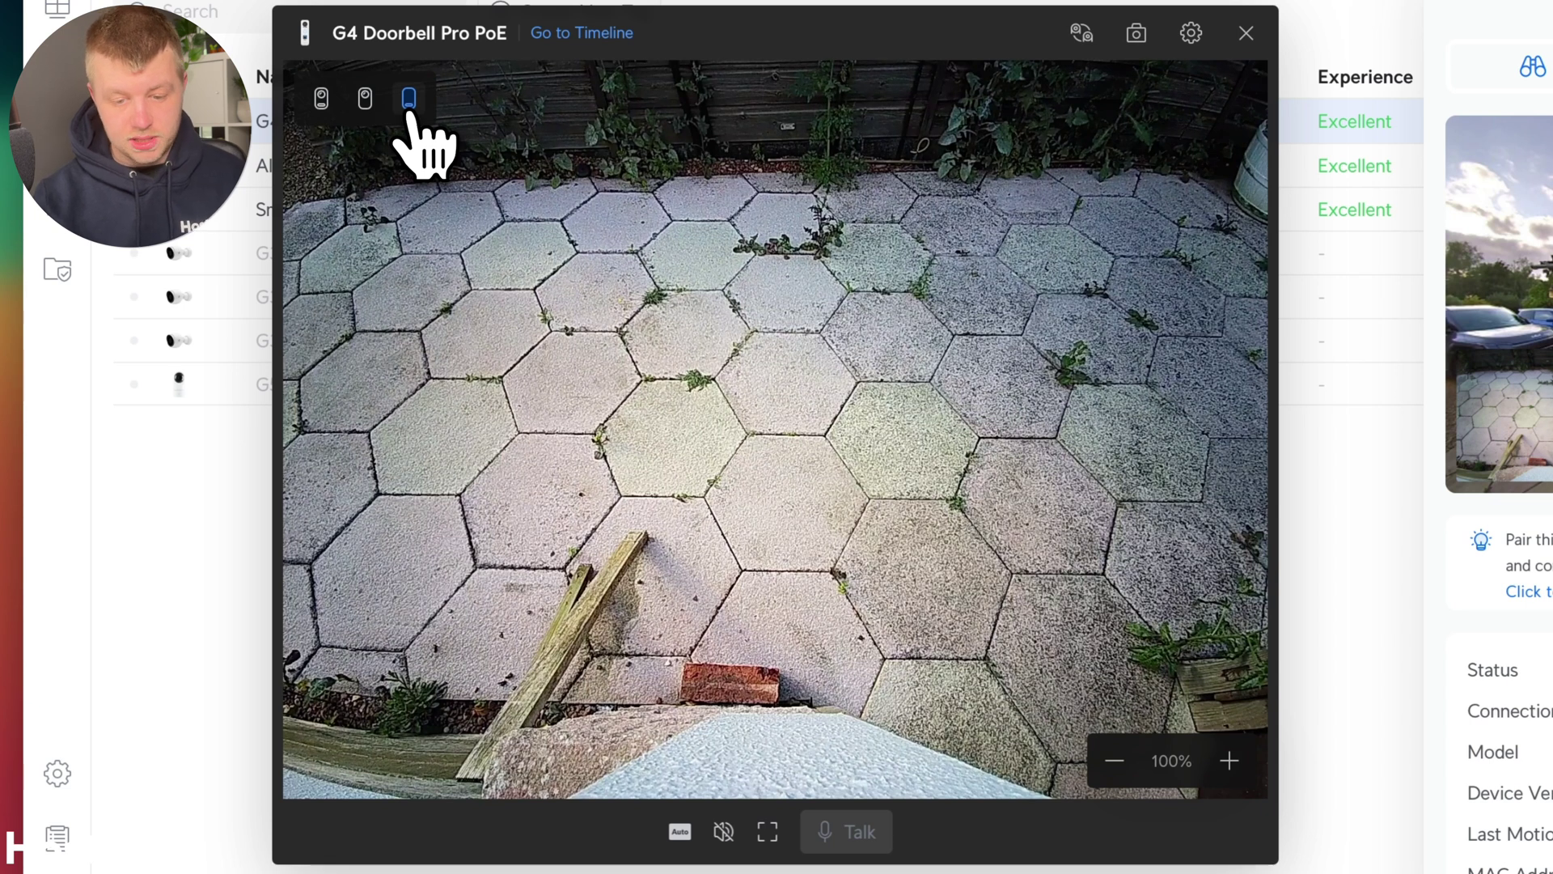
pyautogui.click(365, 98)
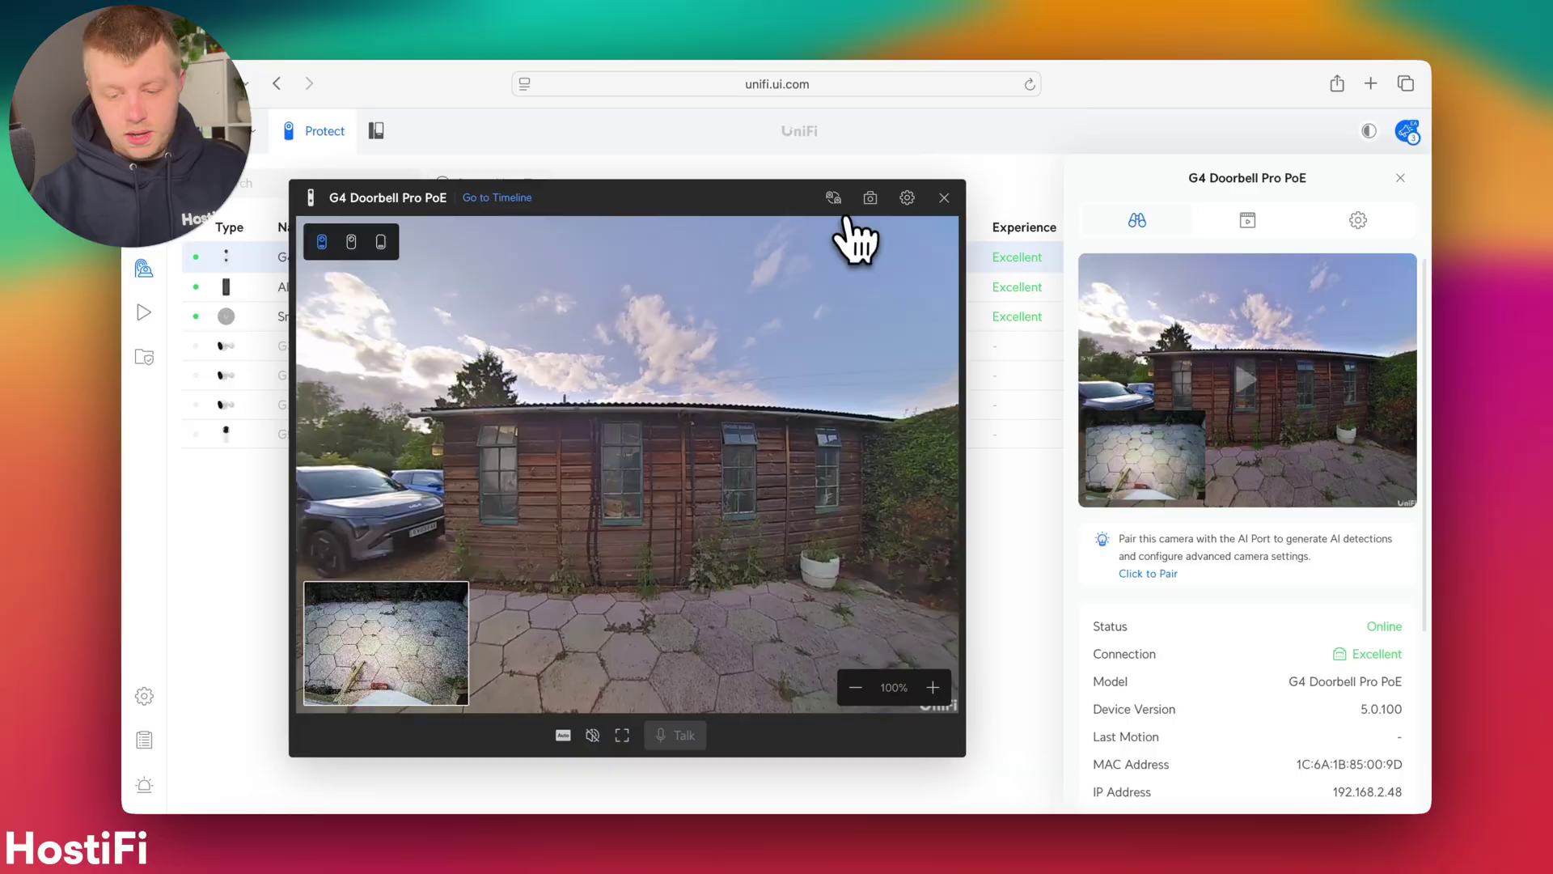
pyautogui.click(1082, 34)
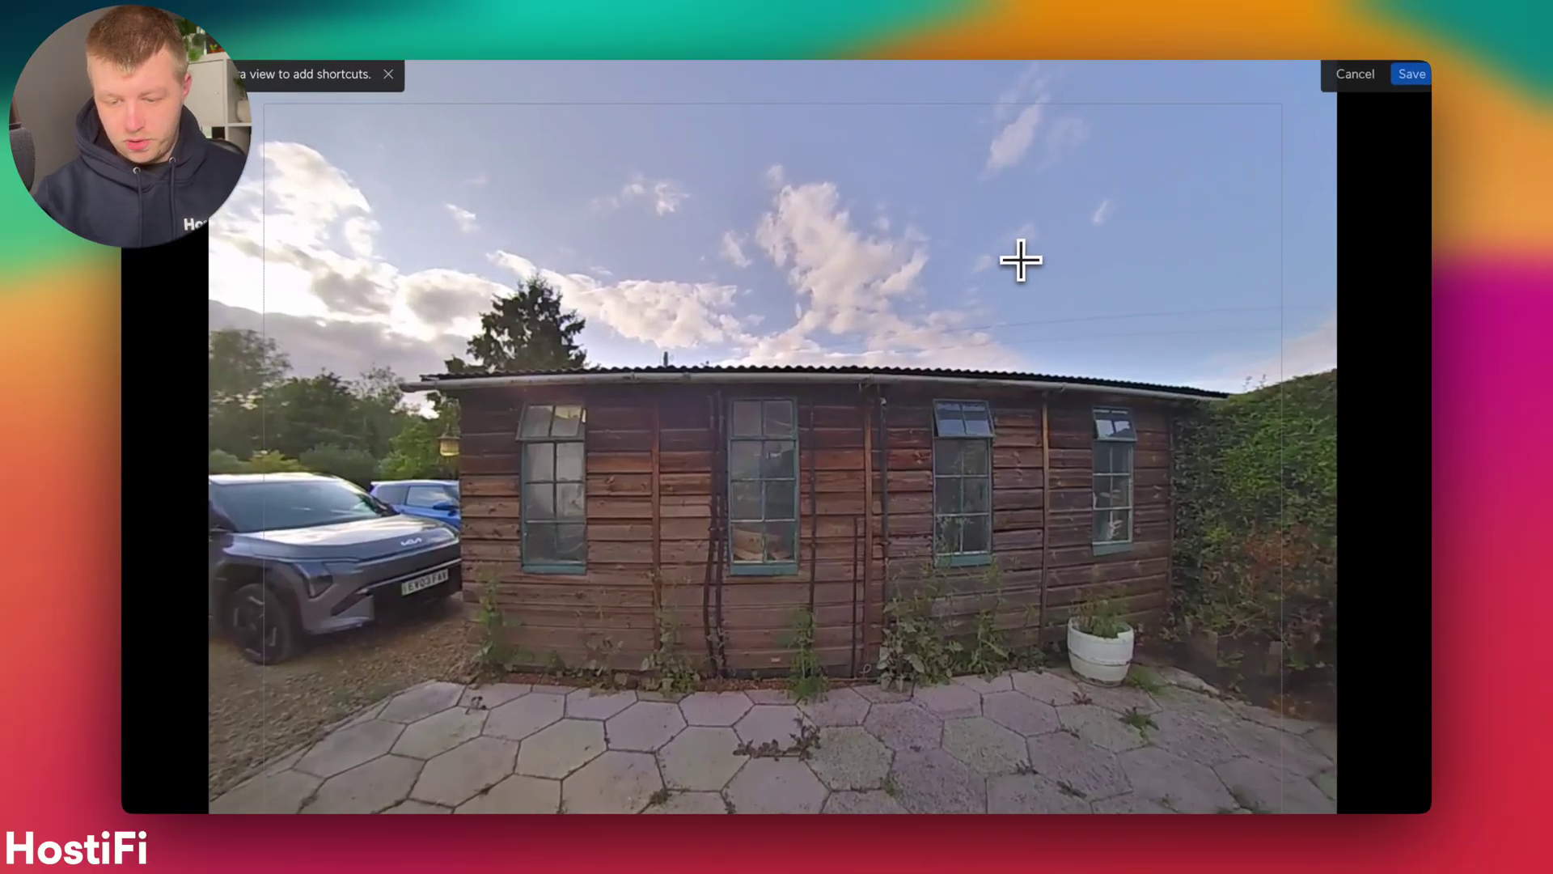
pyautogui.click(1020, 259)
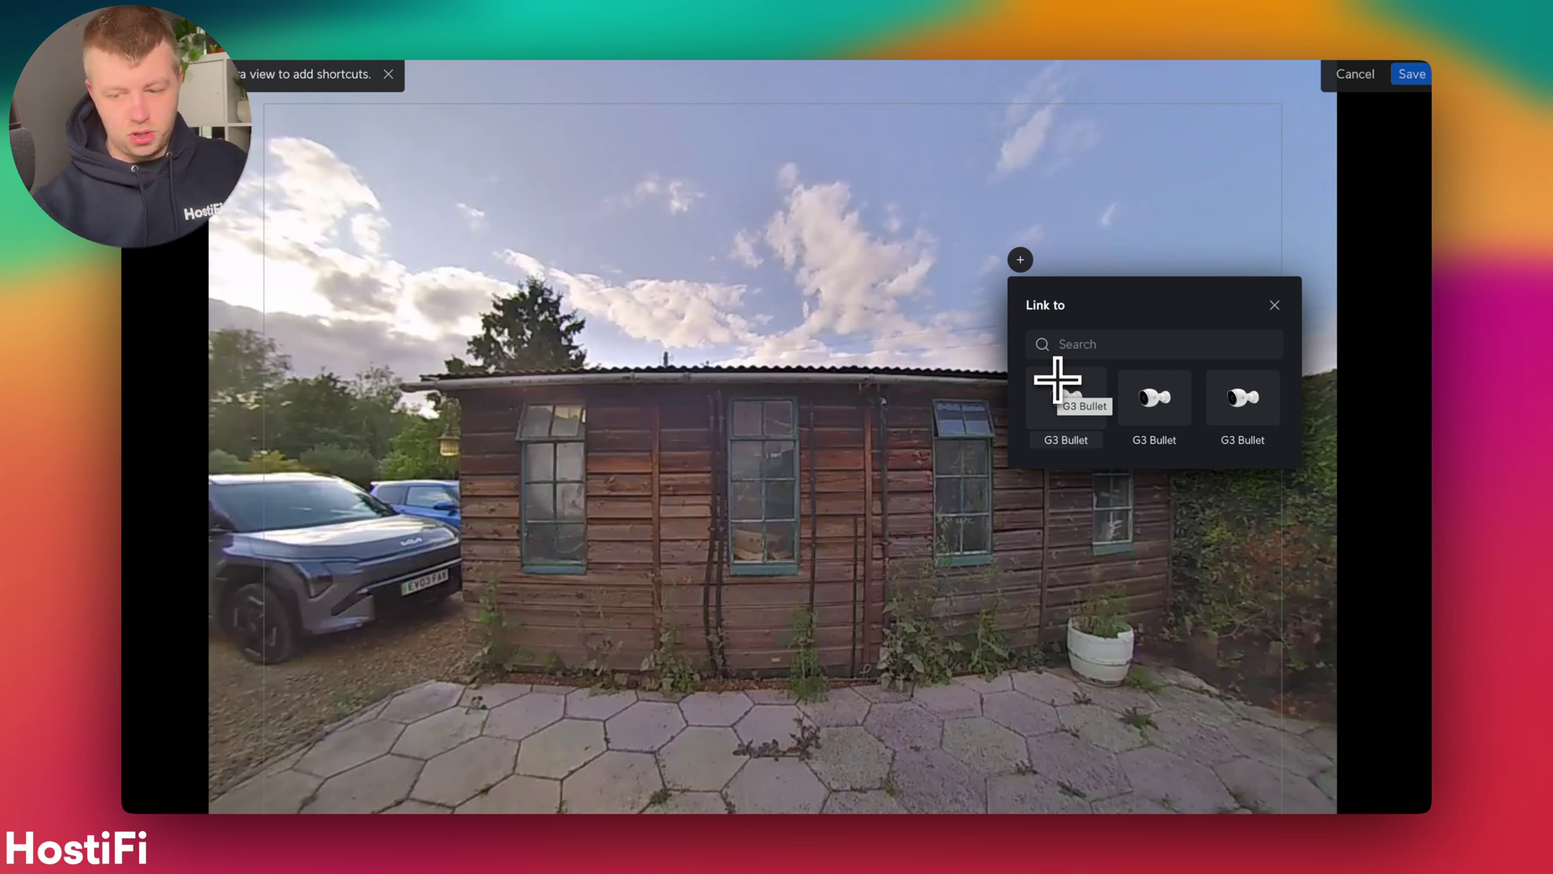
pyautogui.click(1355, 75)
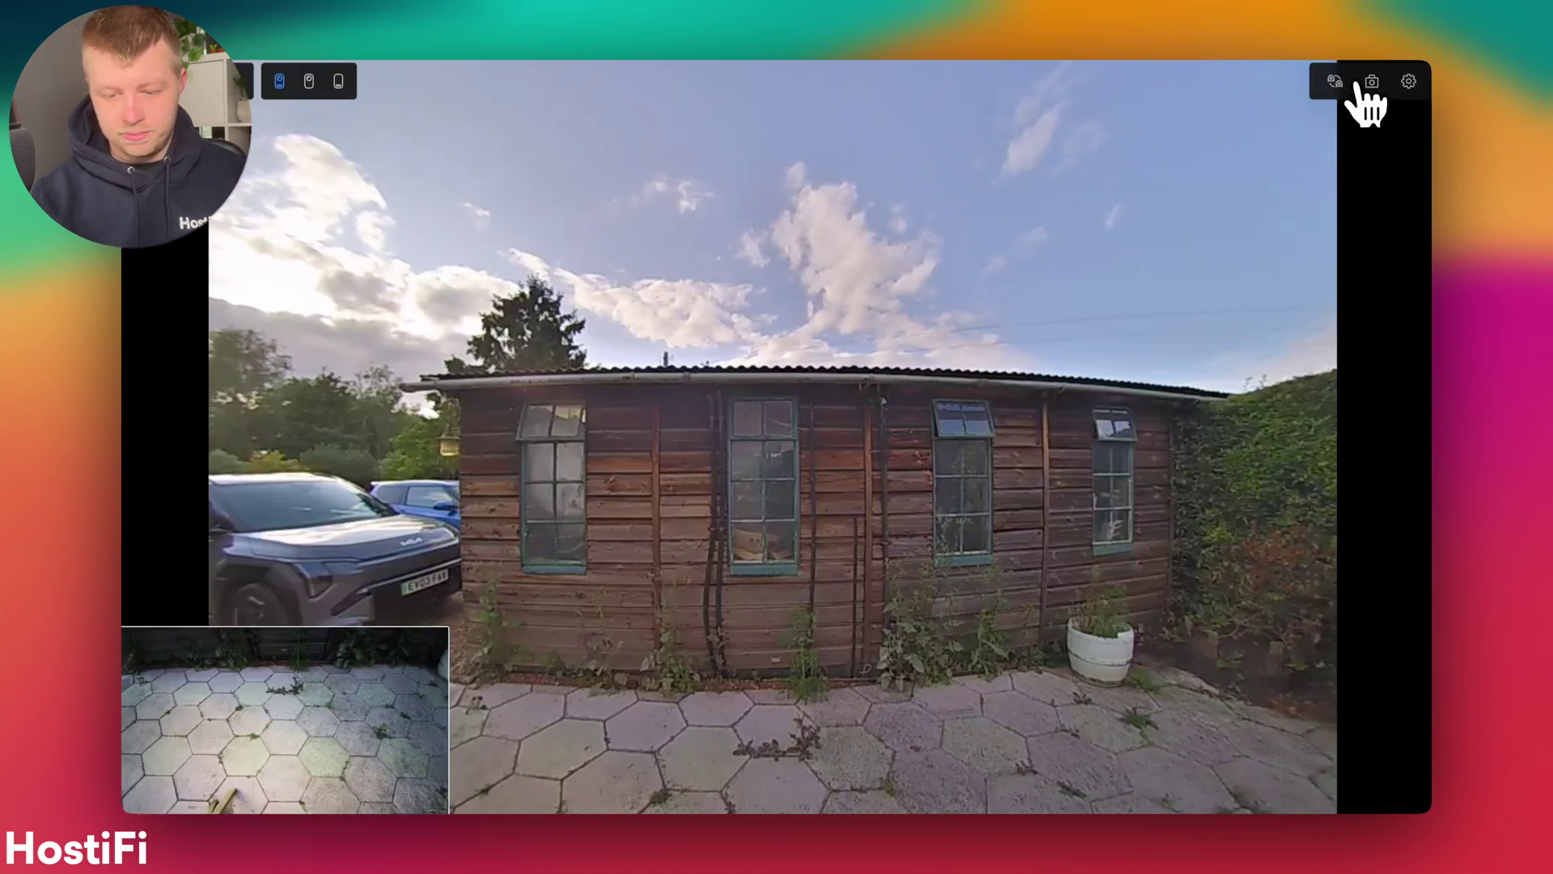
pyautogui.press('Escape')
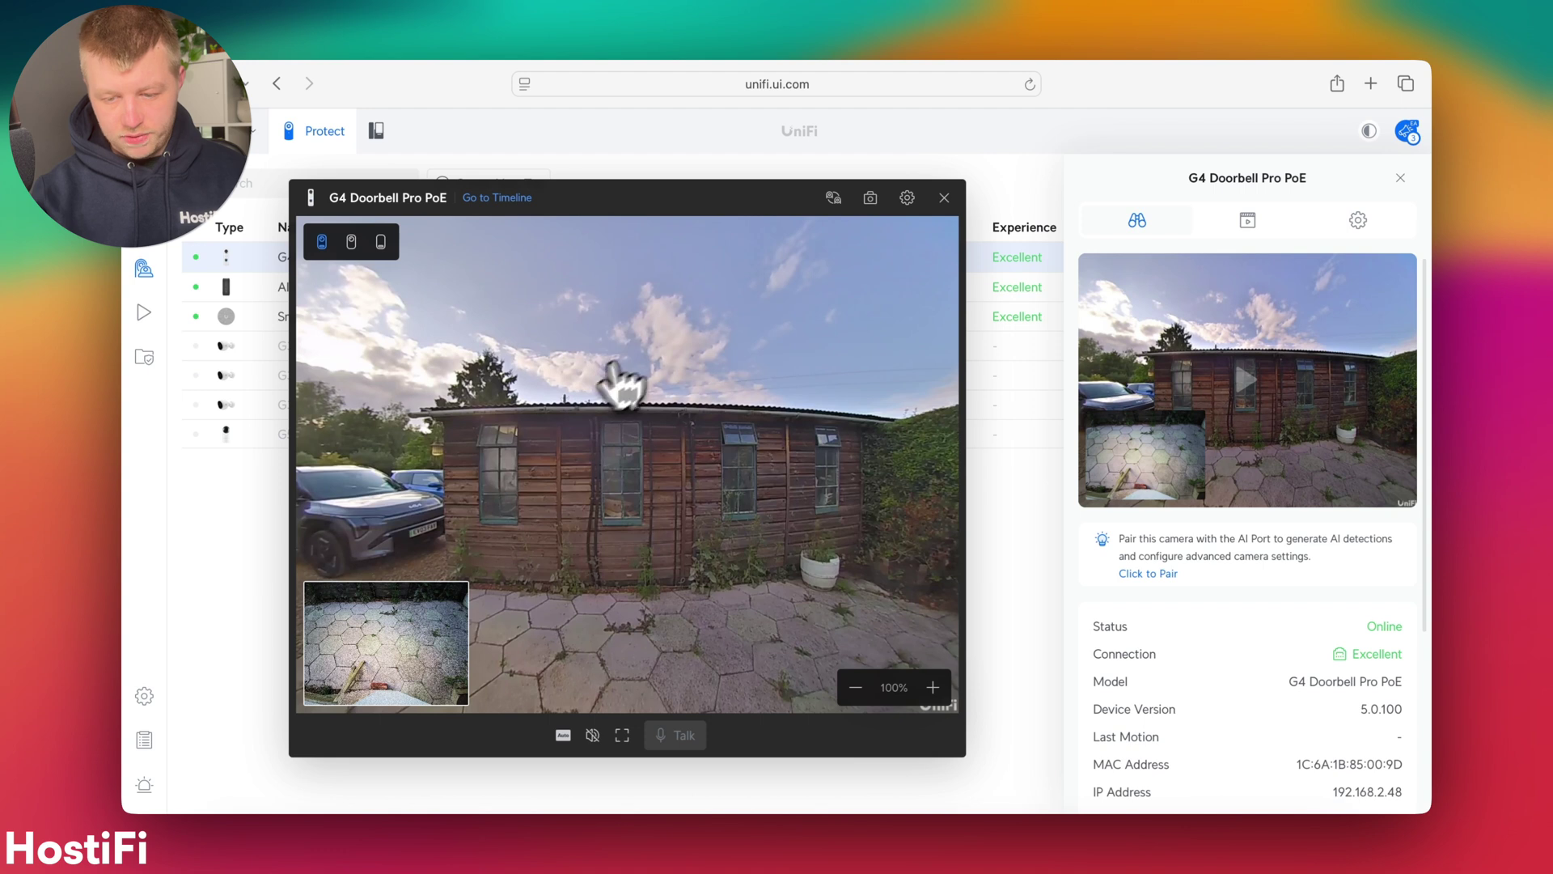
# Reshape the doorbell's Default motion zone into a triangle, then discard the change.
pyautogui.click(909, 202)
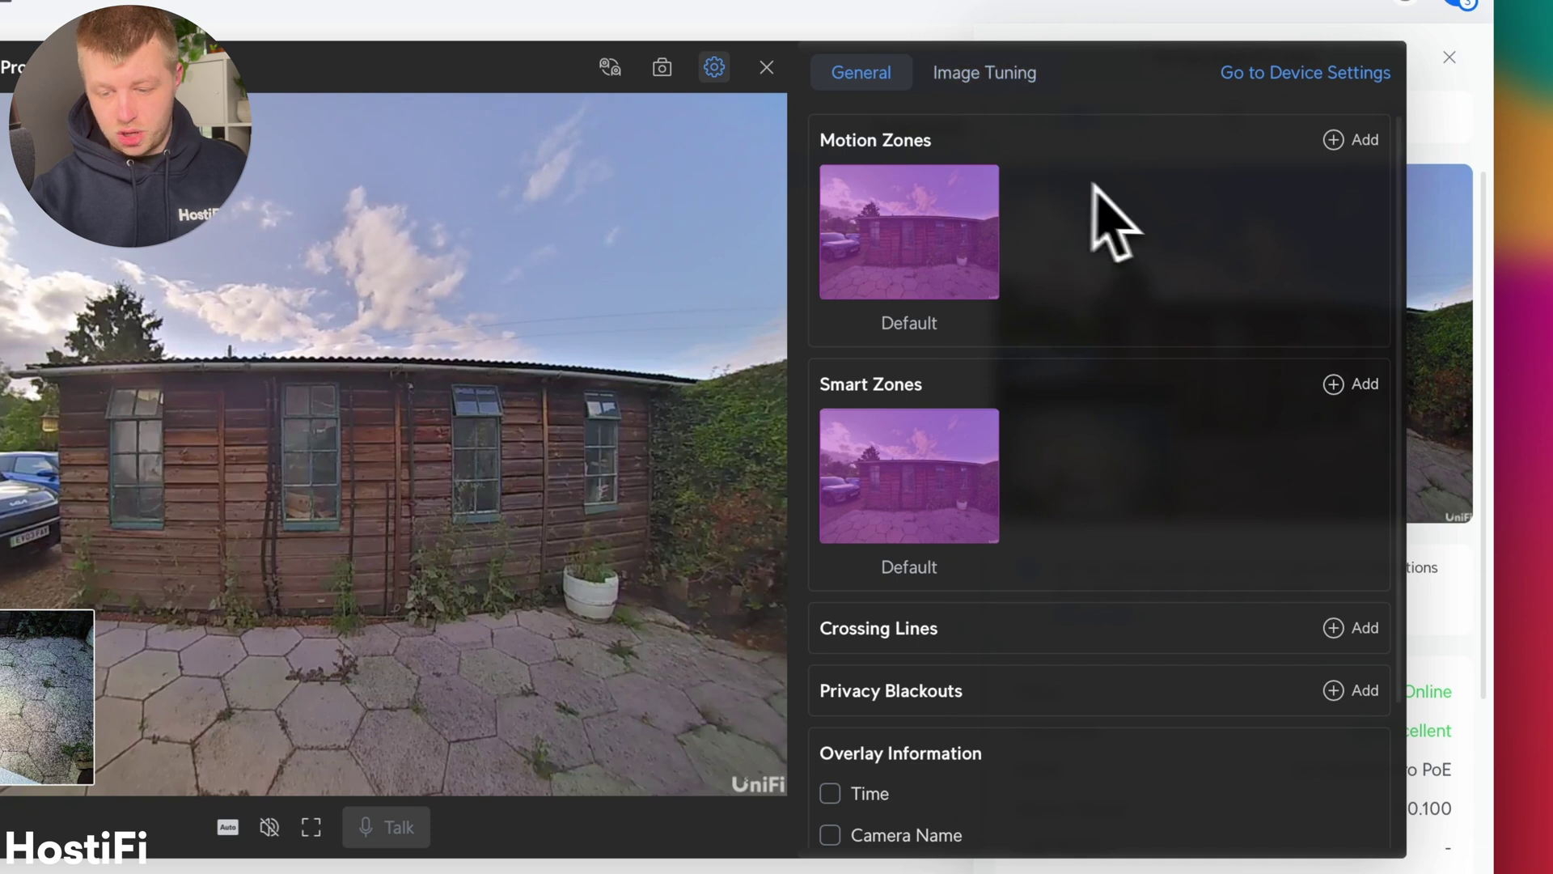
pyautogui.click(950, 277)
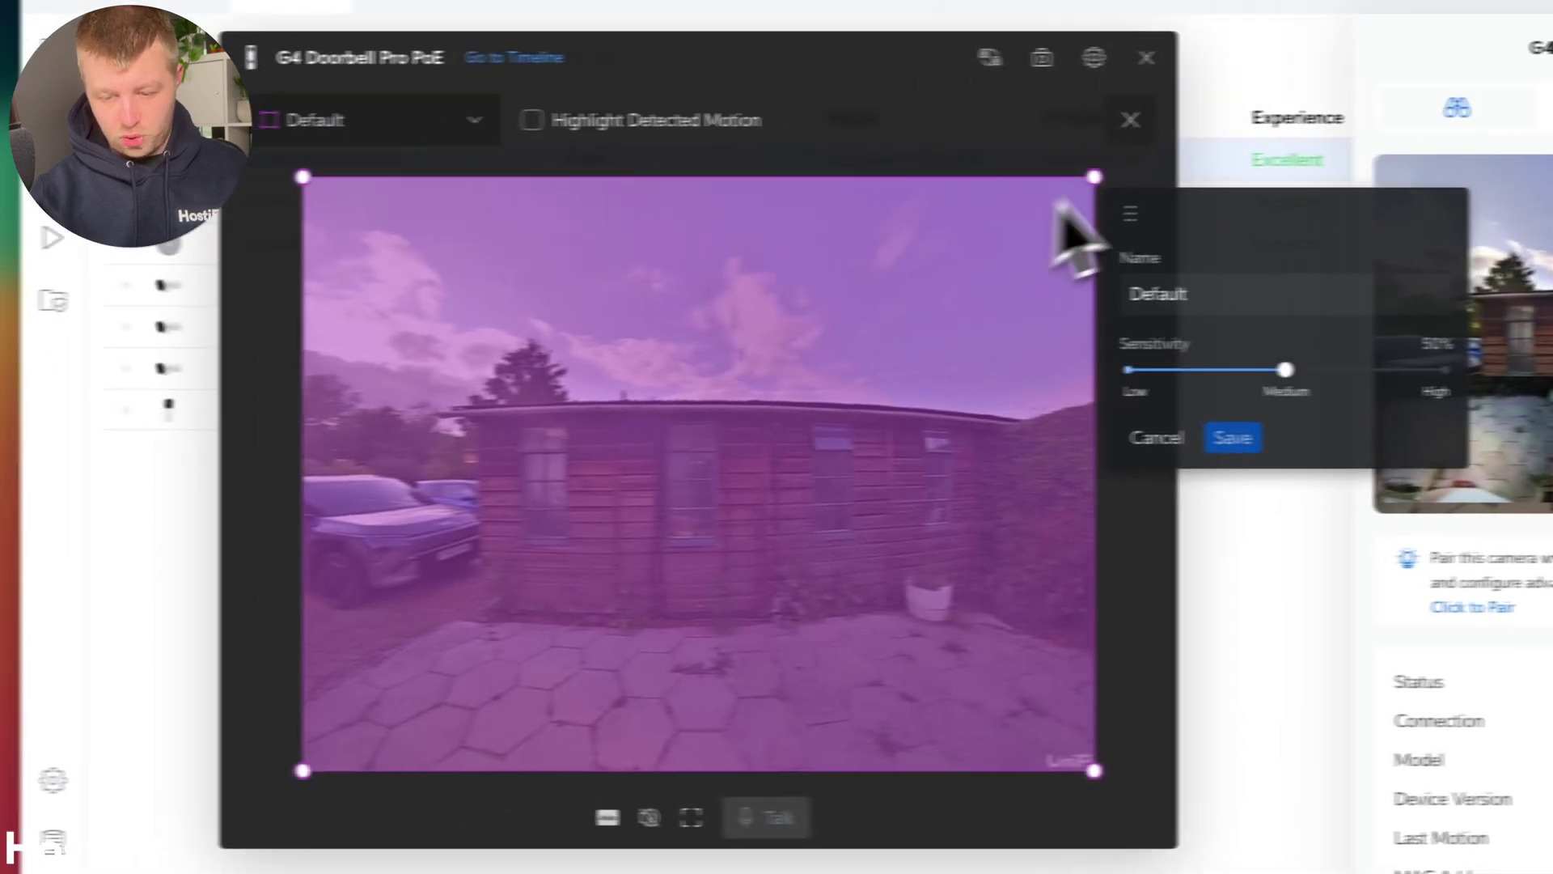
pyautogui.moveTo(715, 186); pyautogui.dragTo(519, 537)
pyautogui.click(1200, 437)
pyautogui.click(1298, 347)
# Save the Default smart zone detecting animals, people and vehicles.
pyautogui.moveTo(1344, 518)
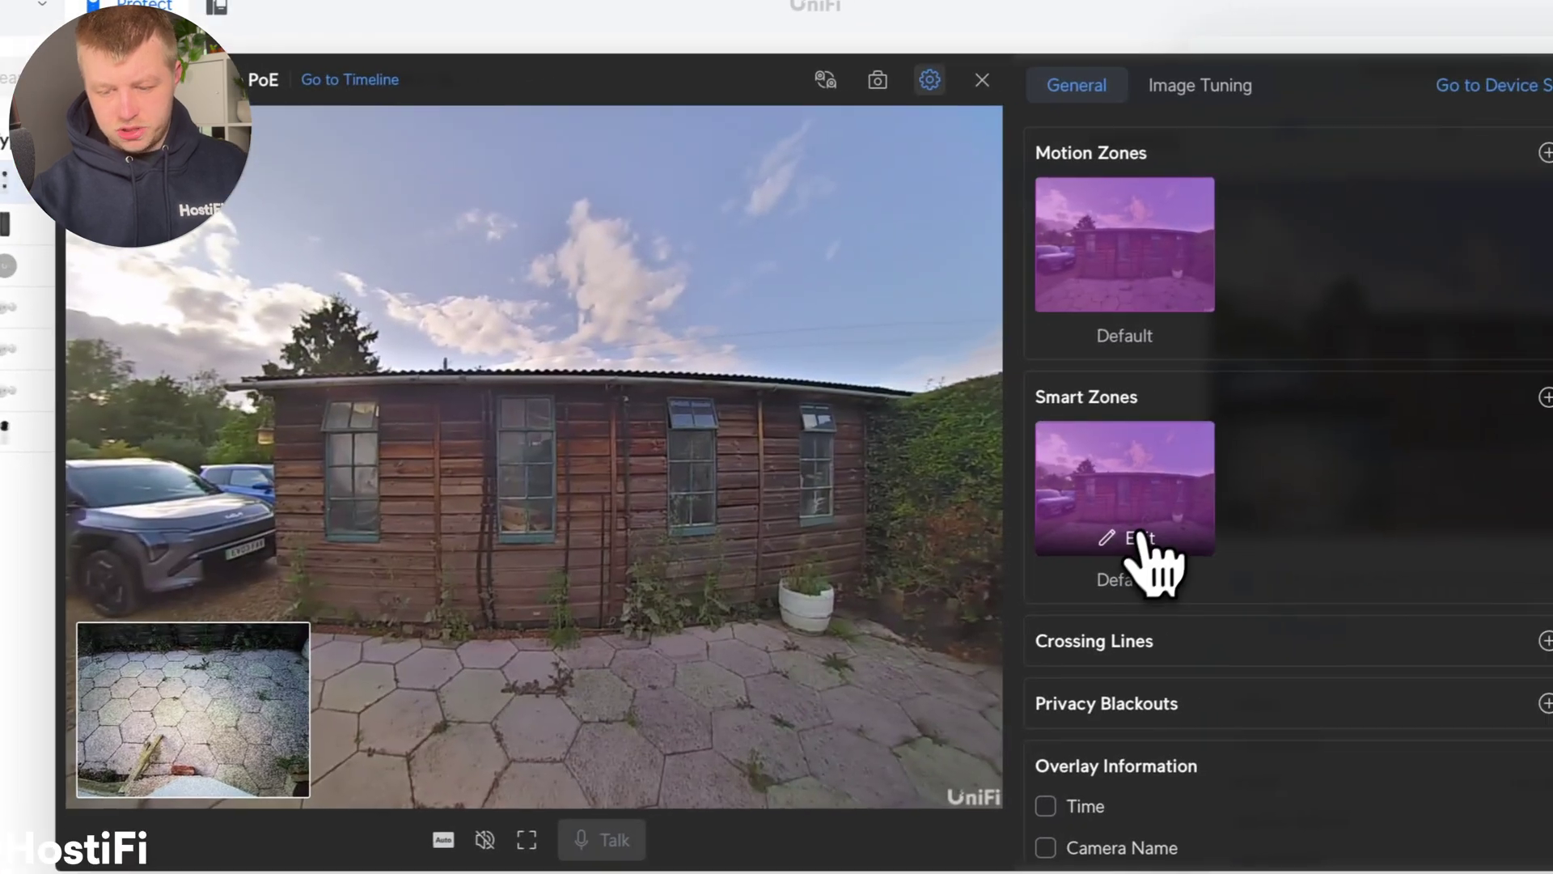
pyautogui.click(1137, 541)
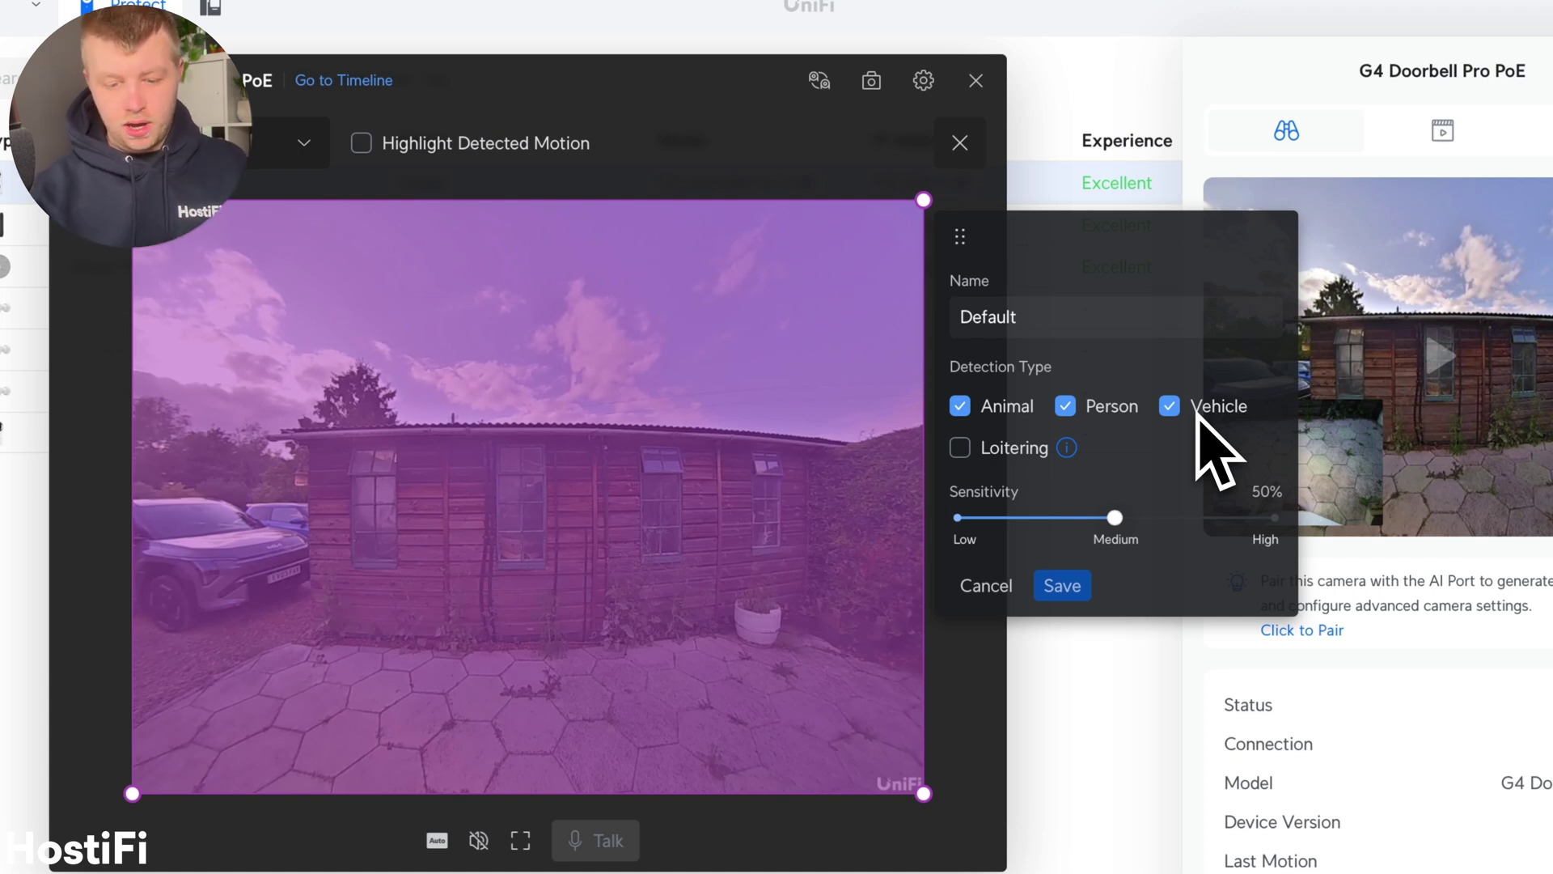
pyautogui.click(1062, 584)
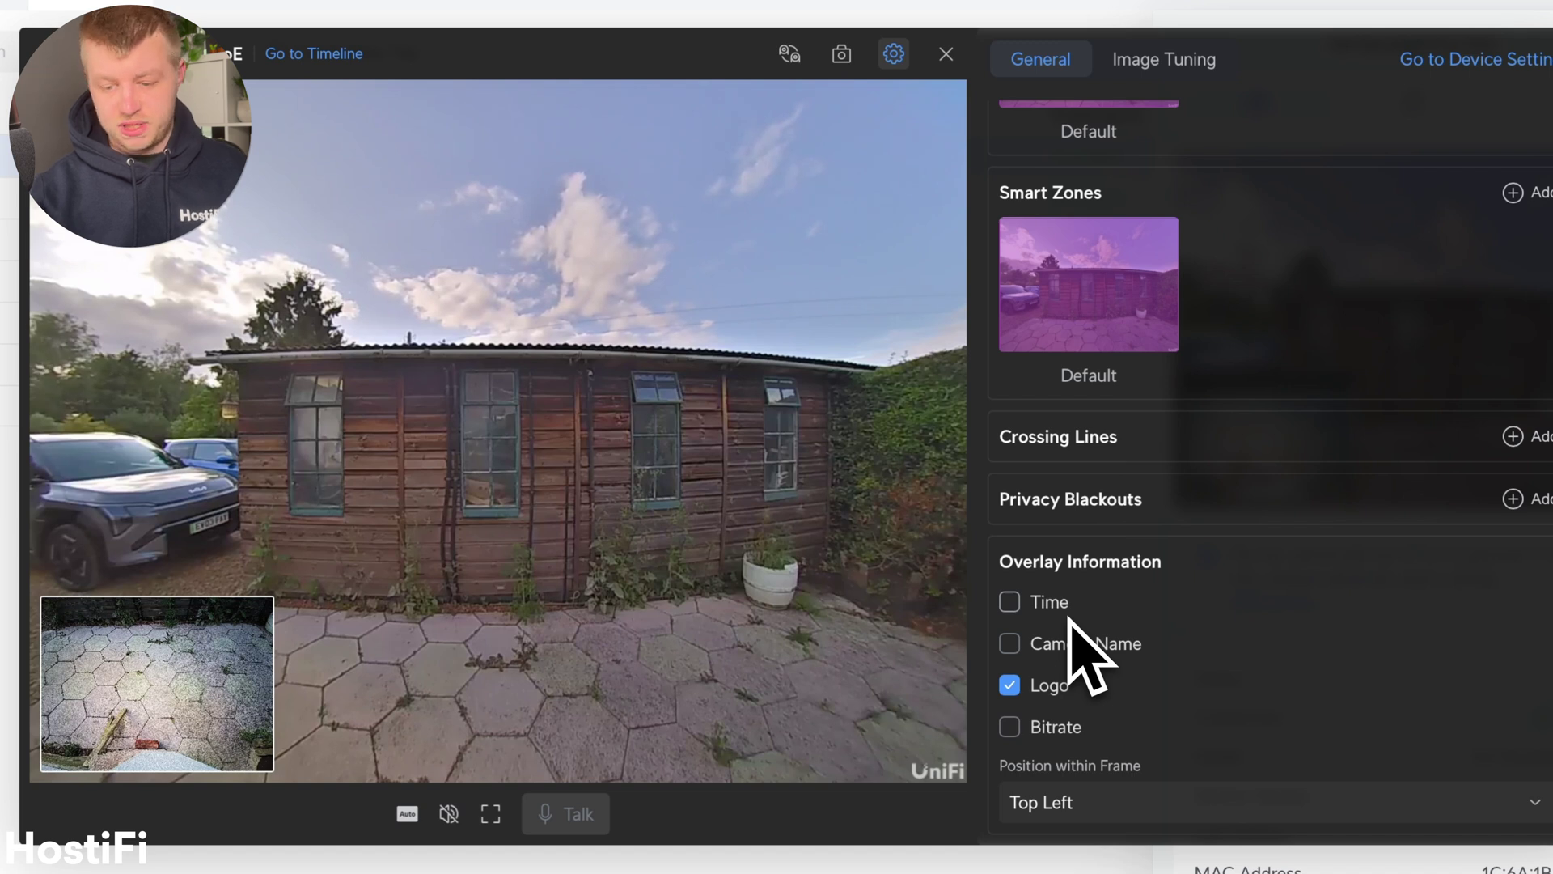
# Turn on the Time and Camera Name overlays and place them at the top left.
pyautogui.click(1045, 605)
pyautogui.click(1053, 644)
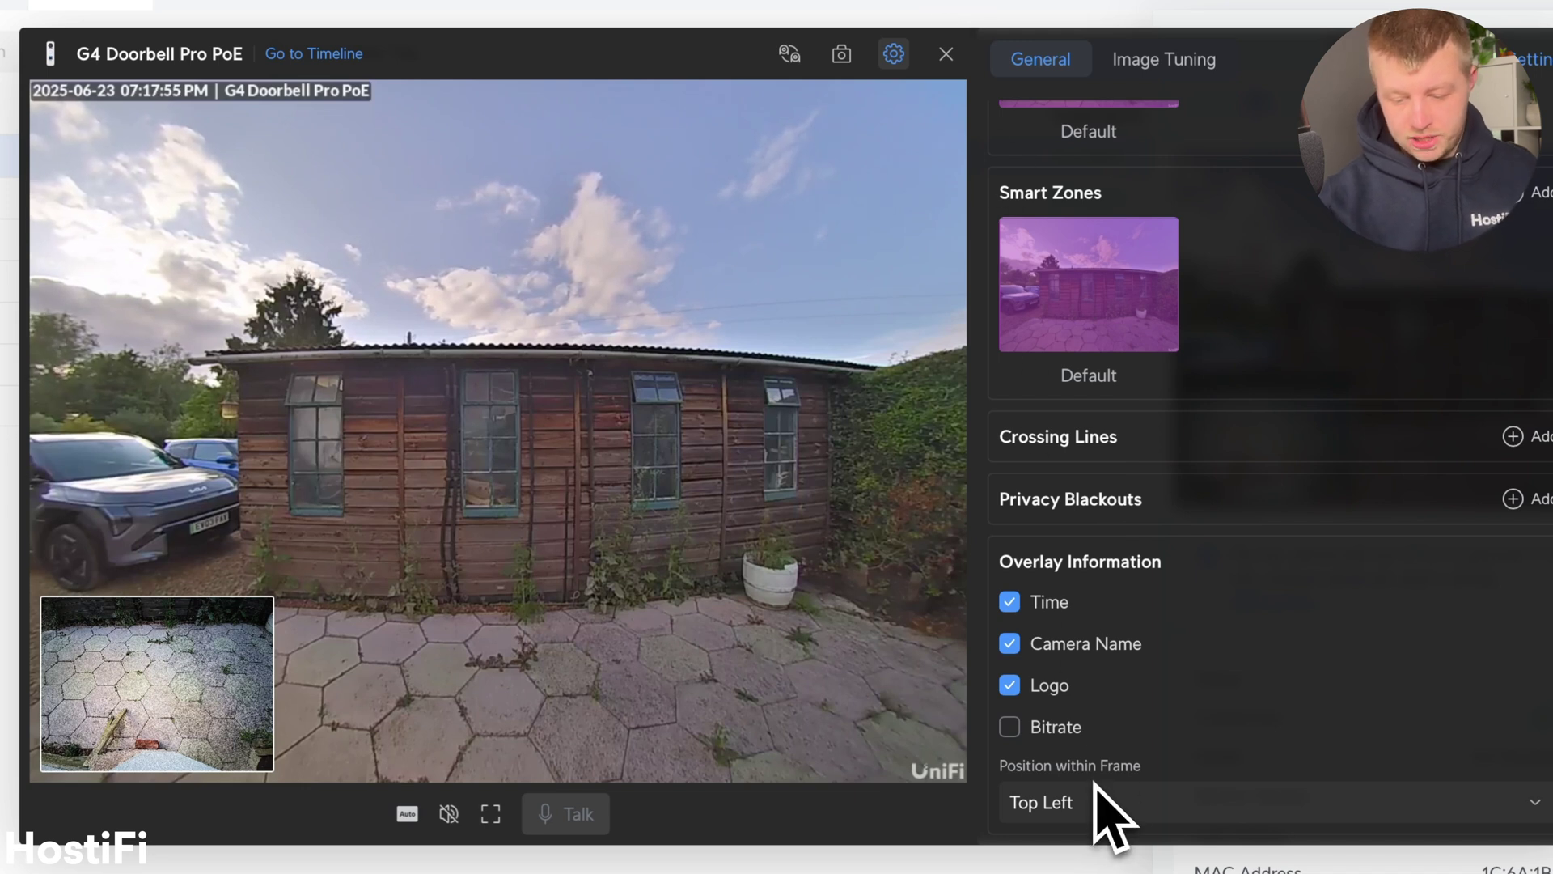
pyautogui.click(1133, 805)
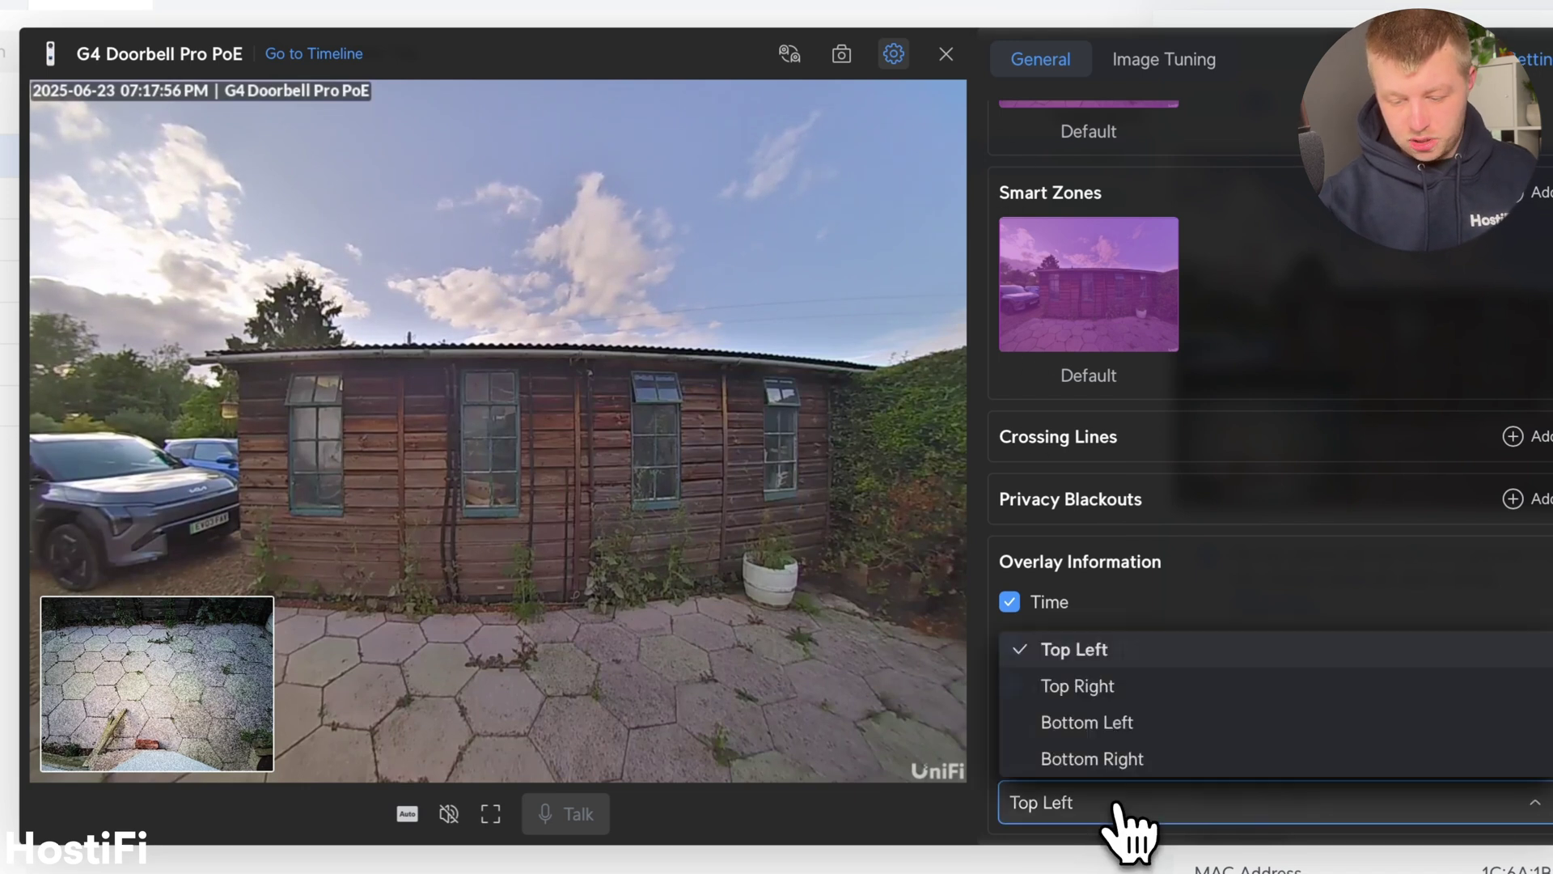
pyautogui.click(1124, 689)
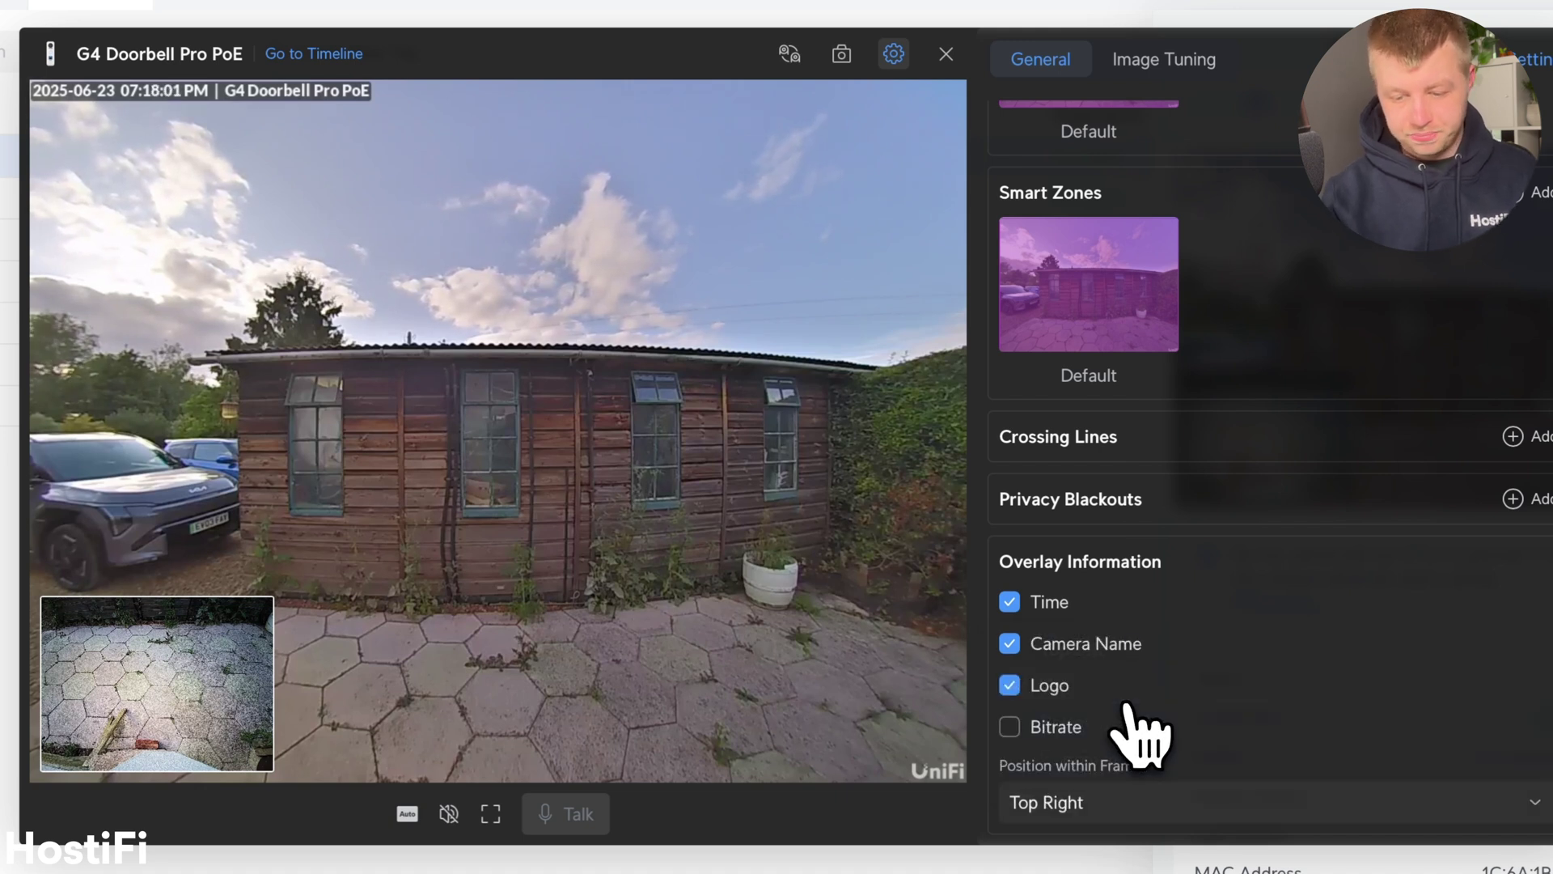
pyautogui.click(1107, 813)
pyautogui.click(1119, 769)
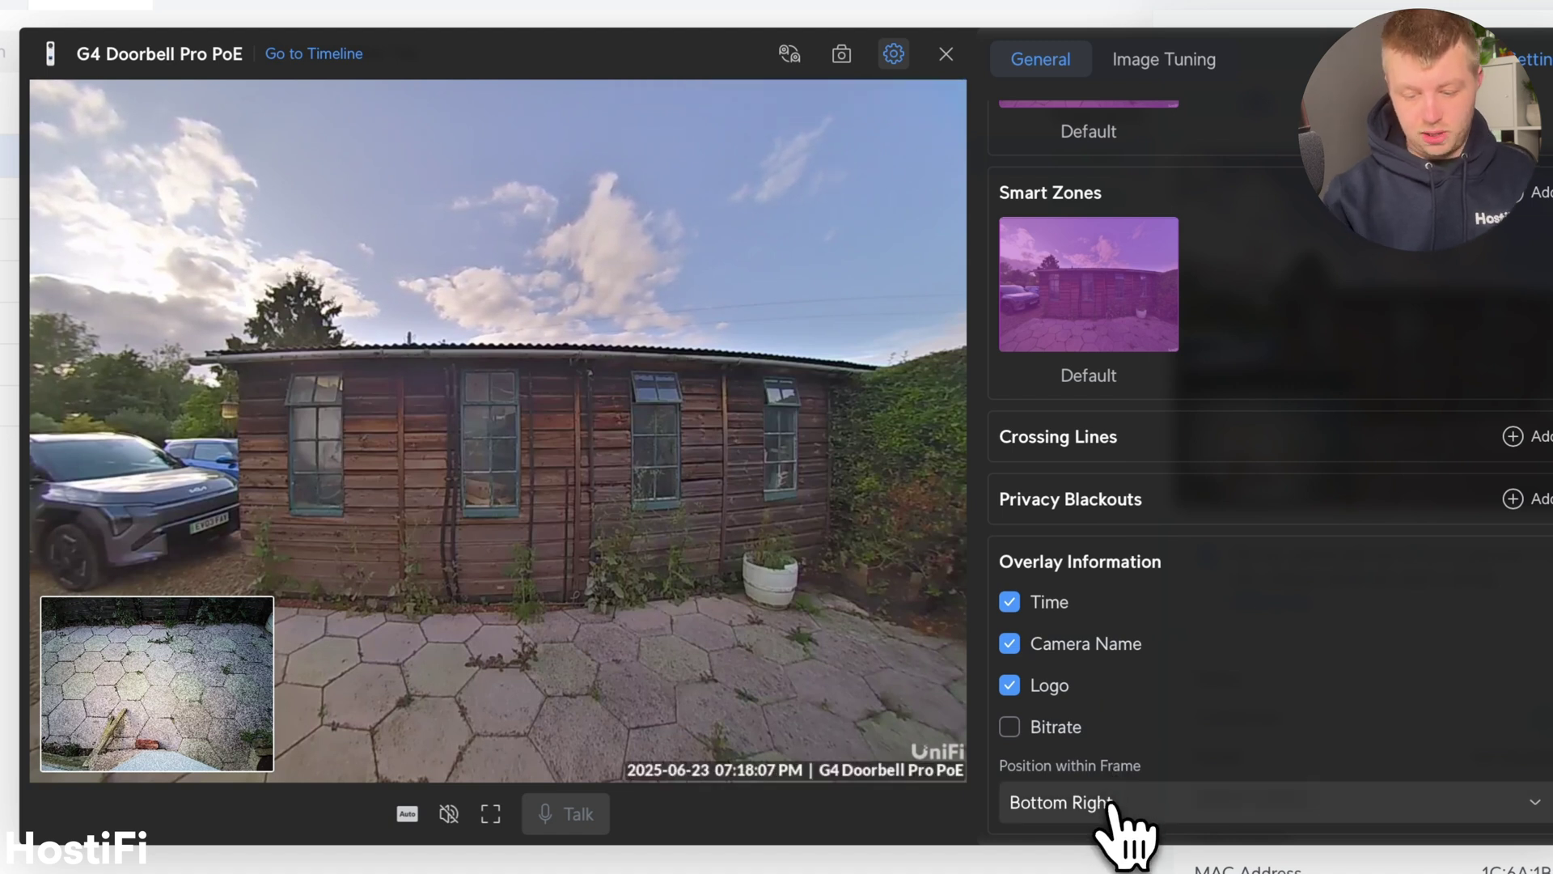
pyautogui.click(1112, 802)
pyautogui.click(1136, 722)
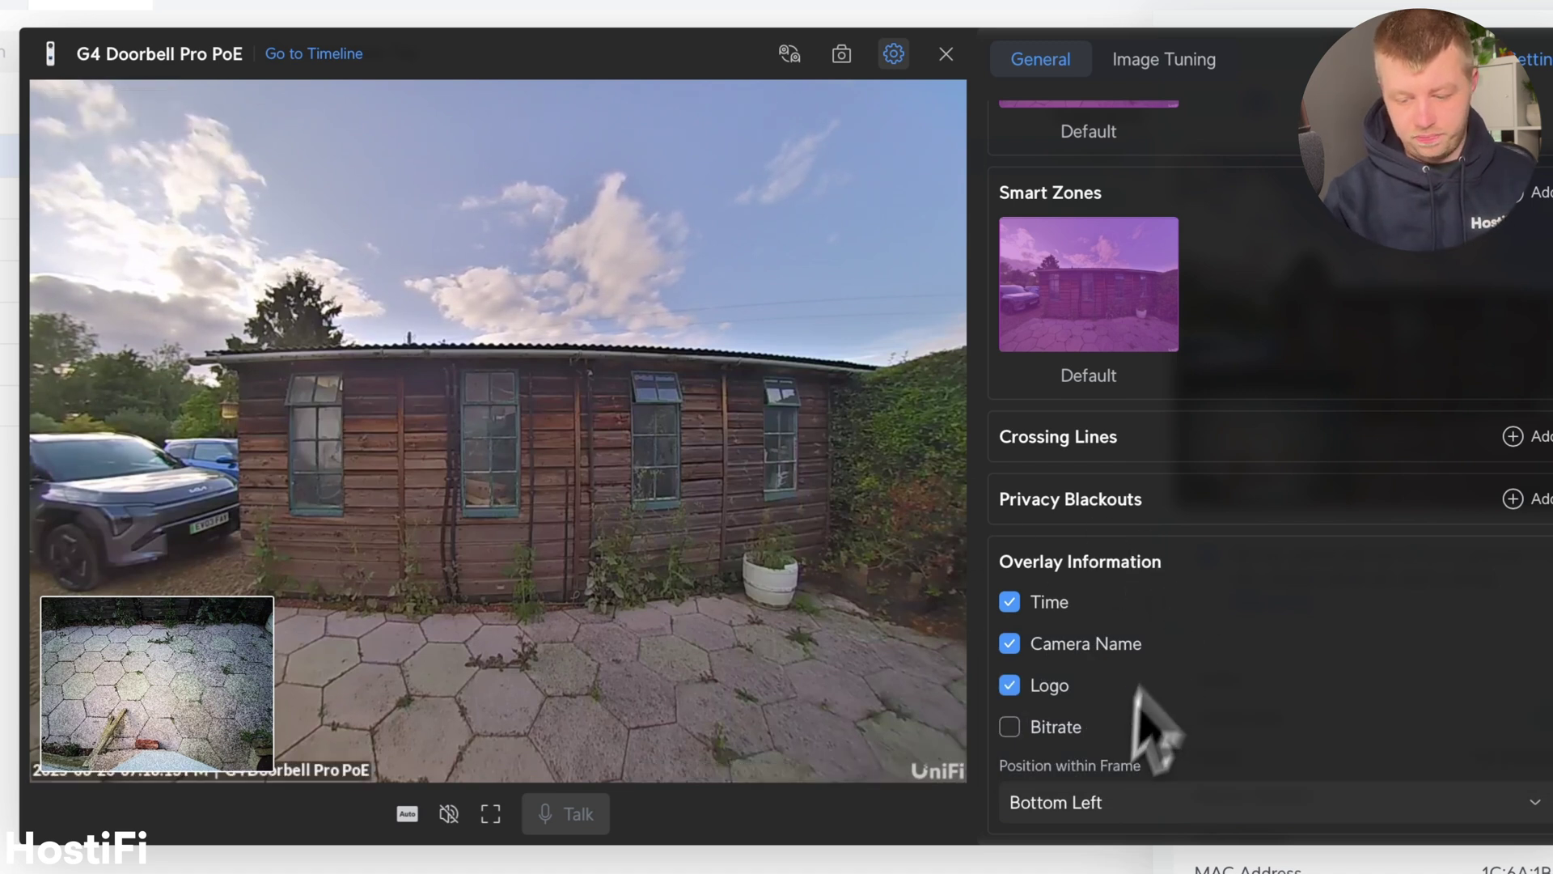
pyautogui.click(1100, 799)
pyautogui.click(1104, 651)
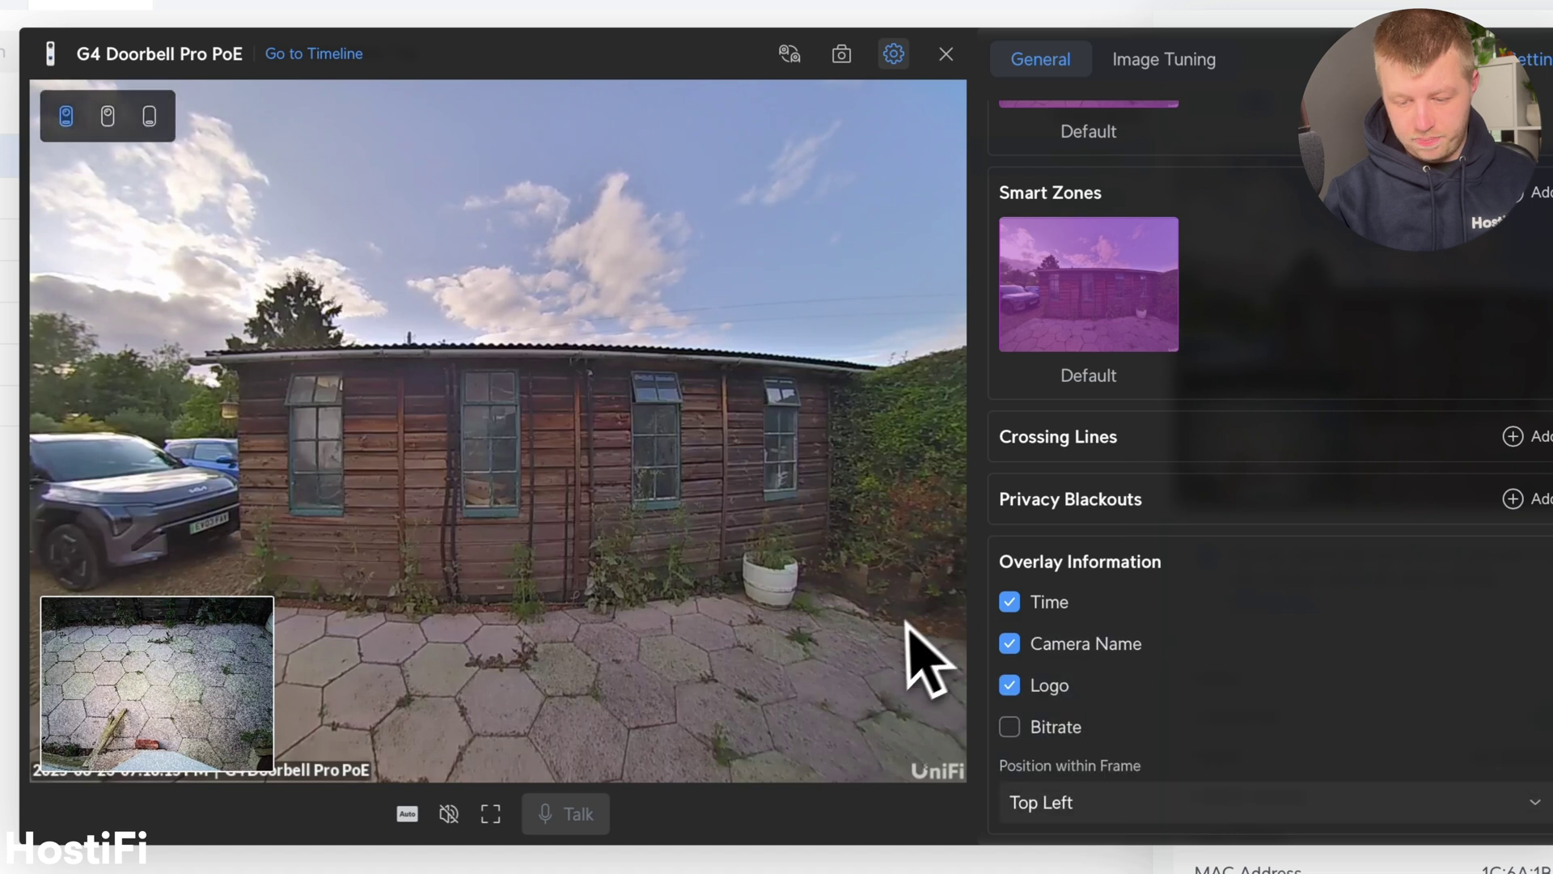
# Swap the Logo overlay for Bitrate stats, then revert to the Logo overlay.
pyautogui.click(1051, 689)
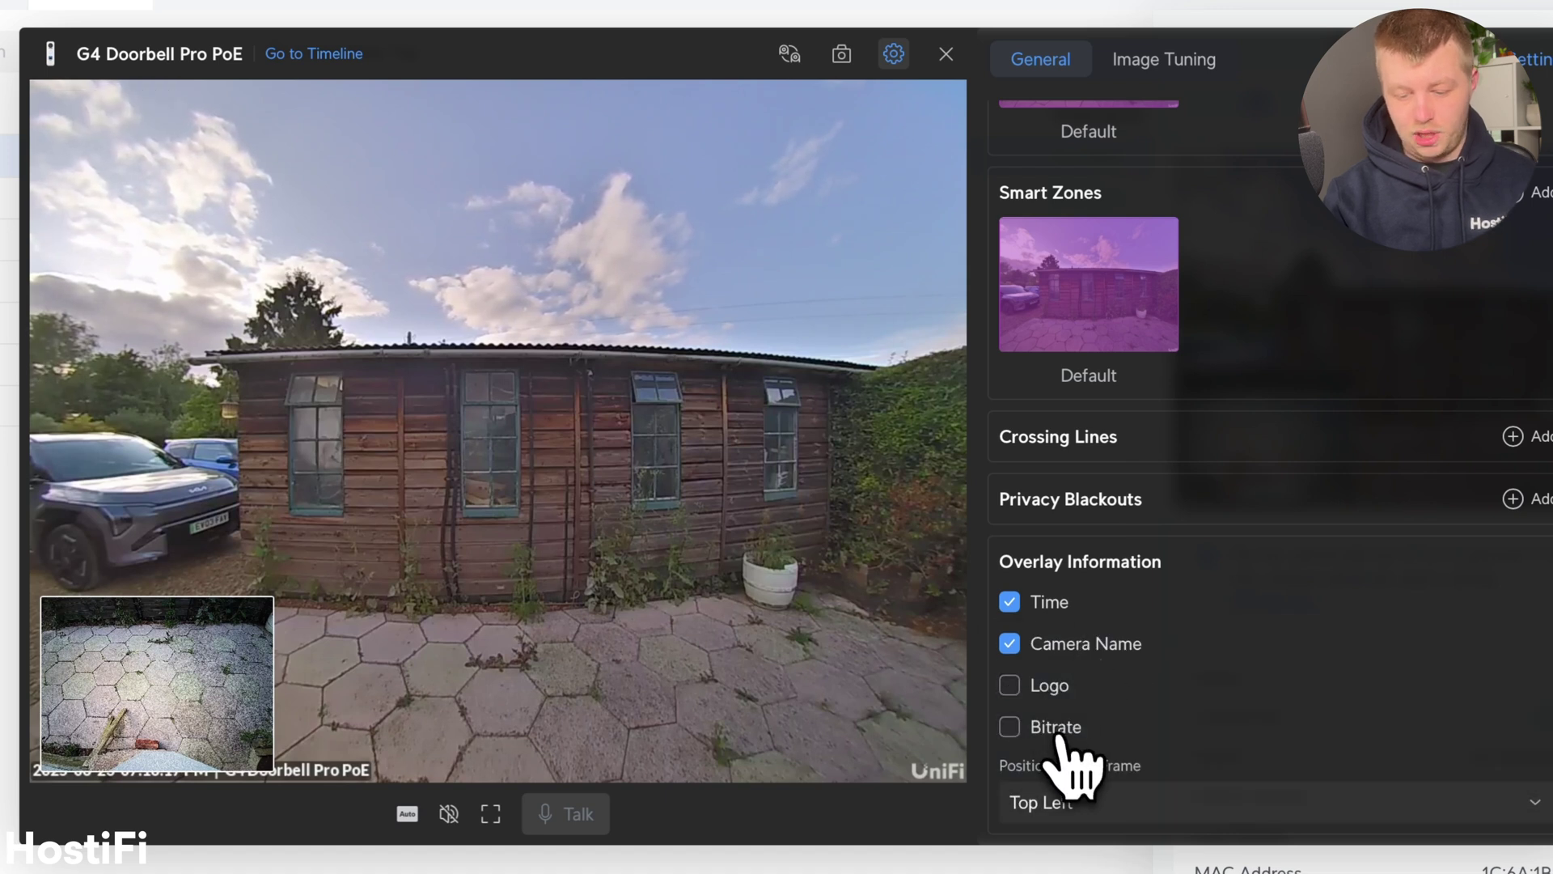
pyautogui.click(1057, 730)
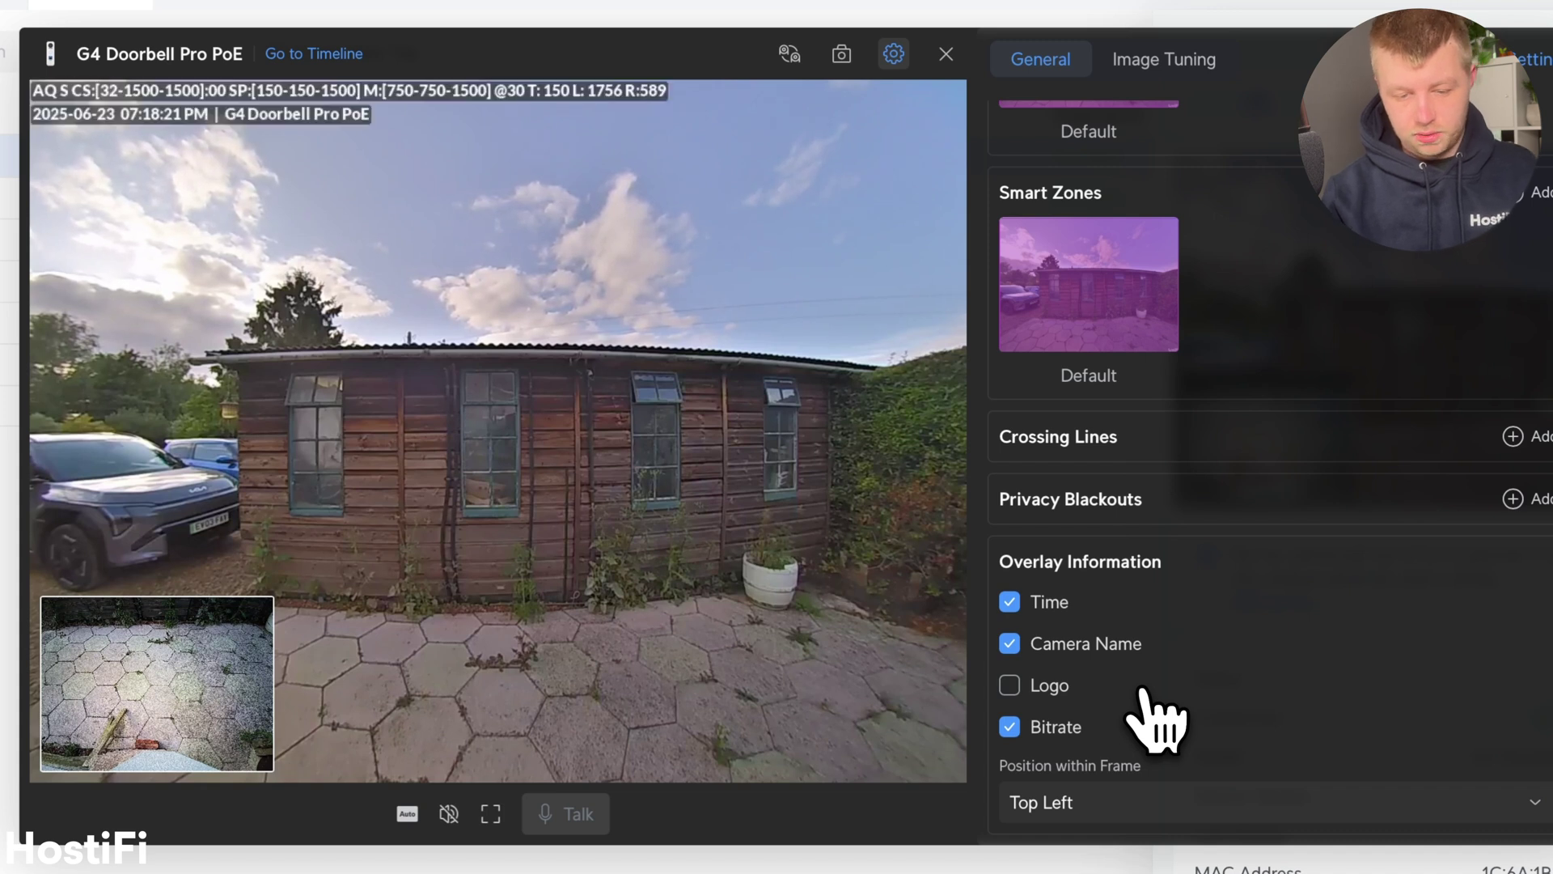
pyautogui.click(1023, 732)
pyautogui.click(1029, 687)
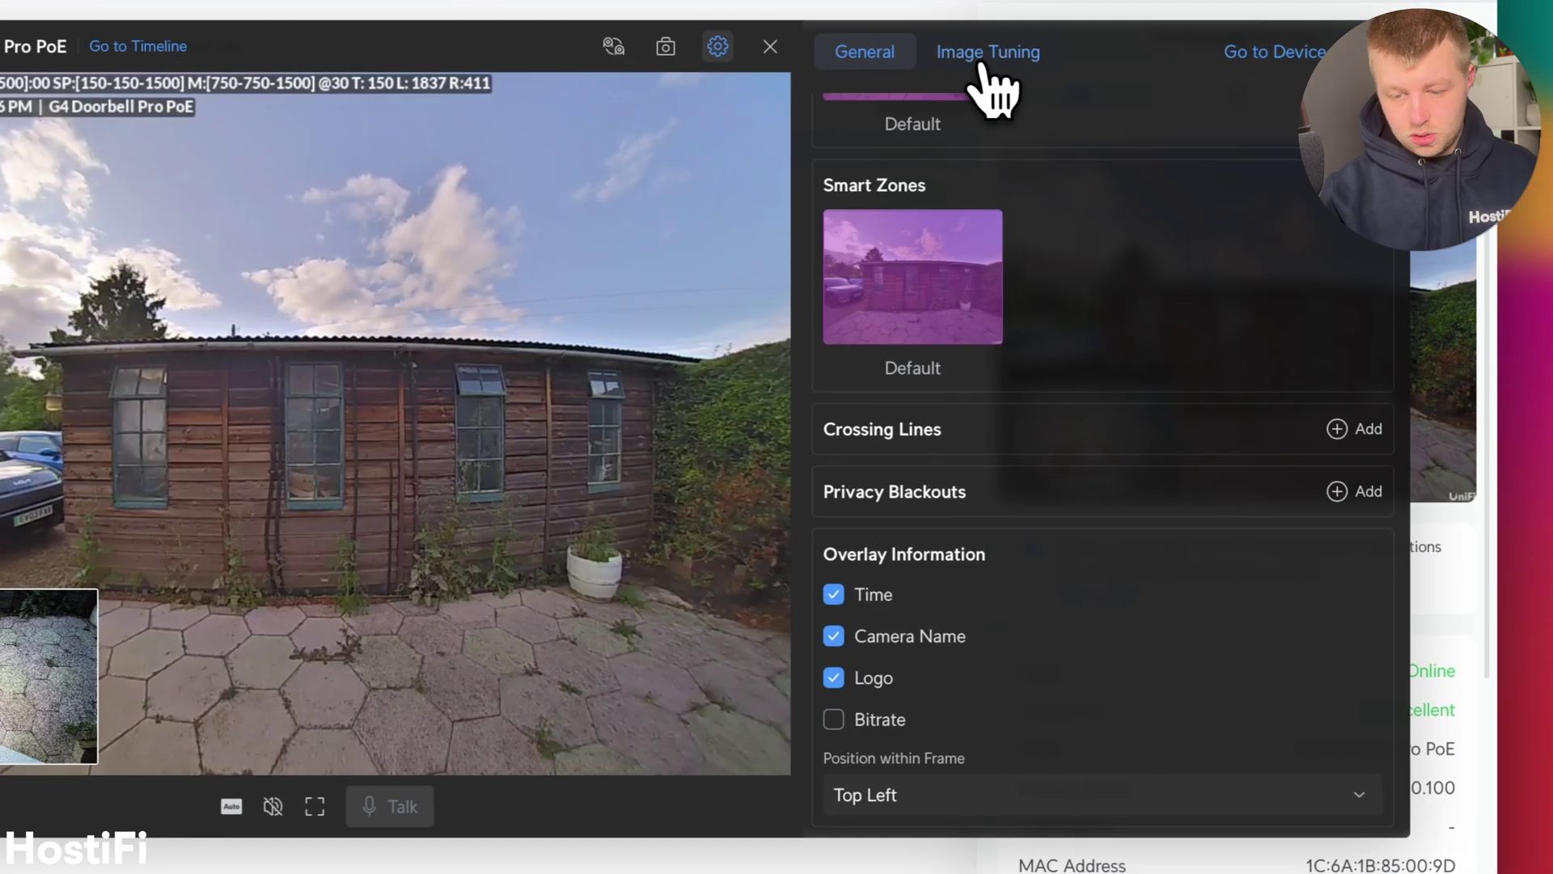
# In Image Tuning, set a custom 30 FPS frame rate and custom 6.00 Mbps compression.
pyautogui.click(1156, 73)
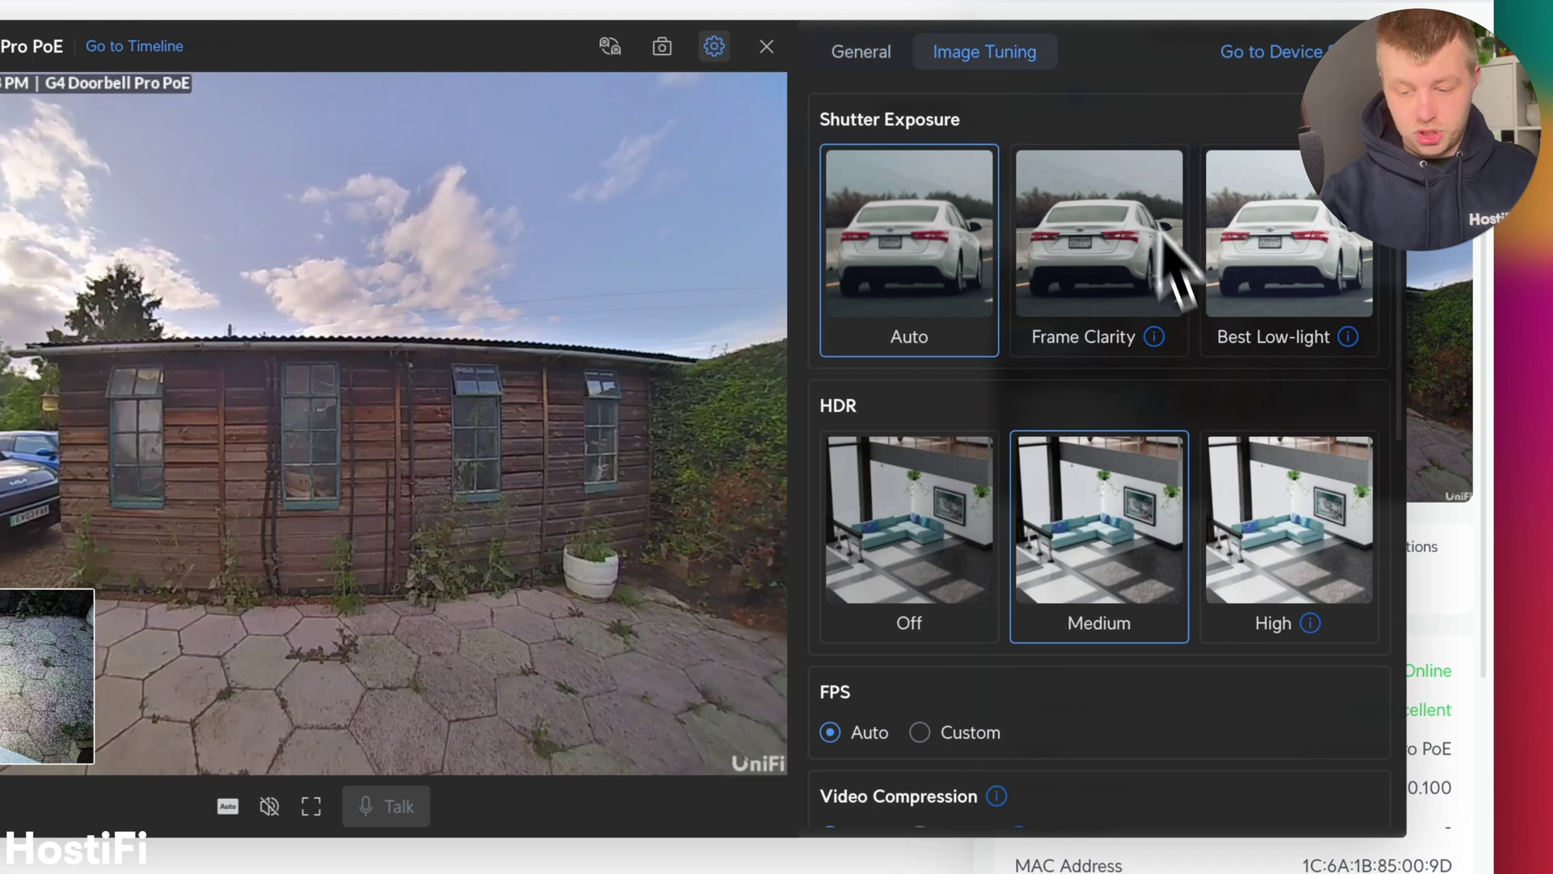
pyautogui.scroll(-2, 1165, 421)
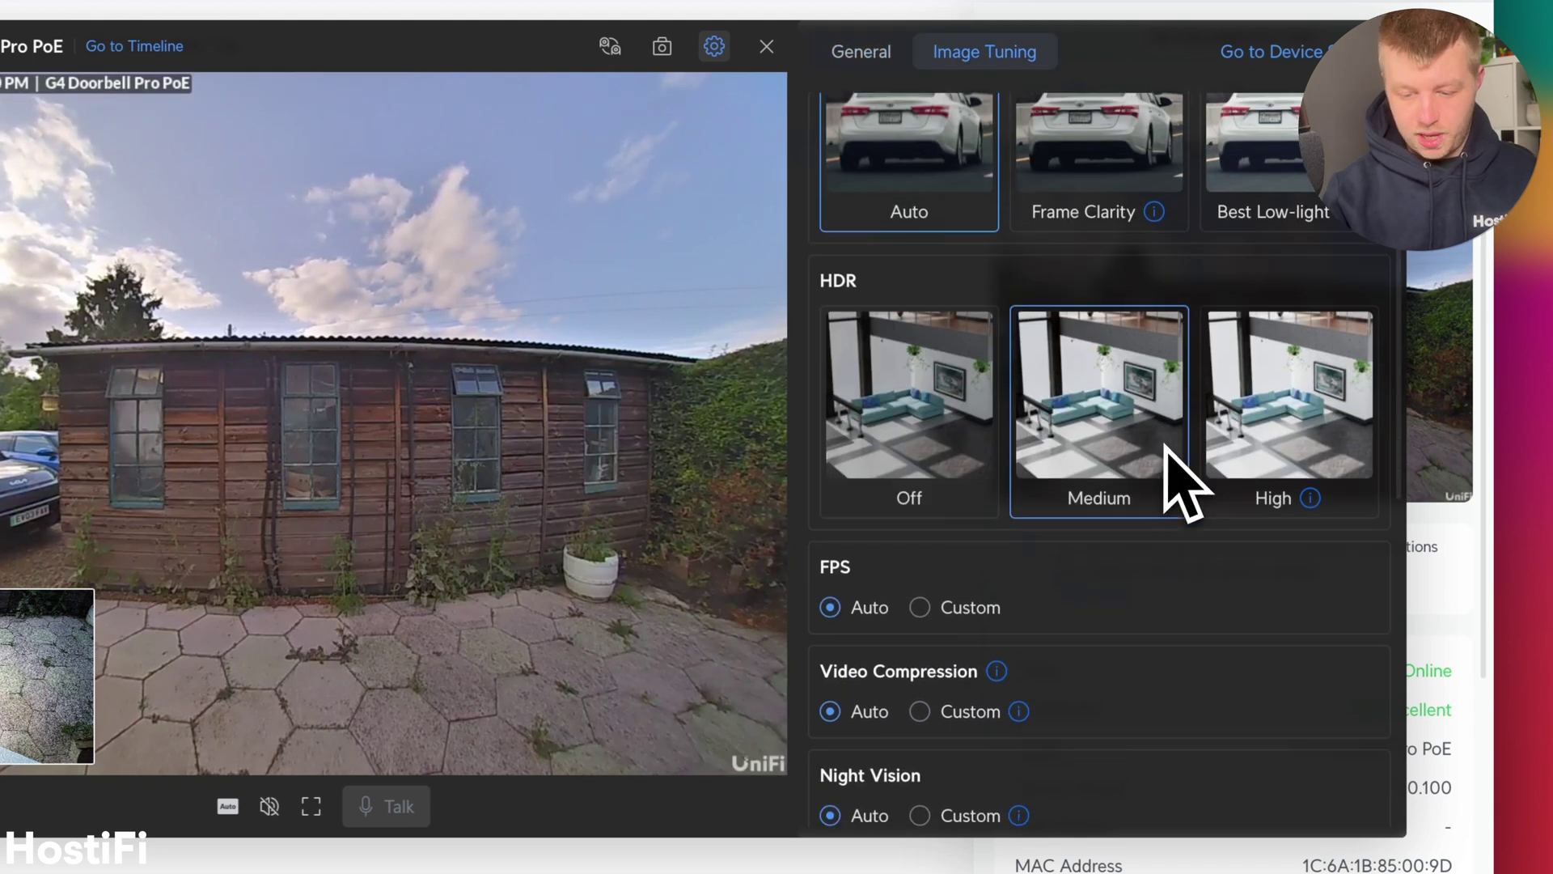
pyautogui.scroll(-5, 1040, 465)
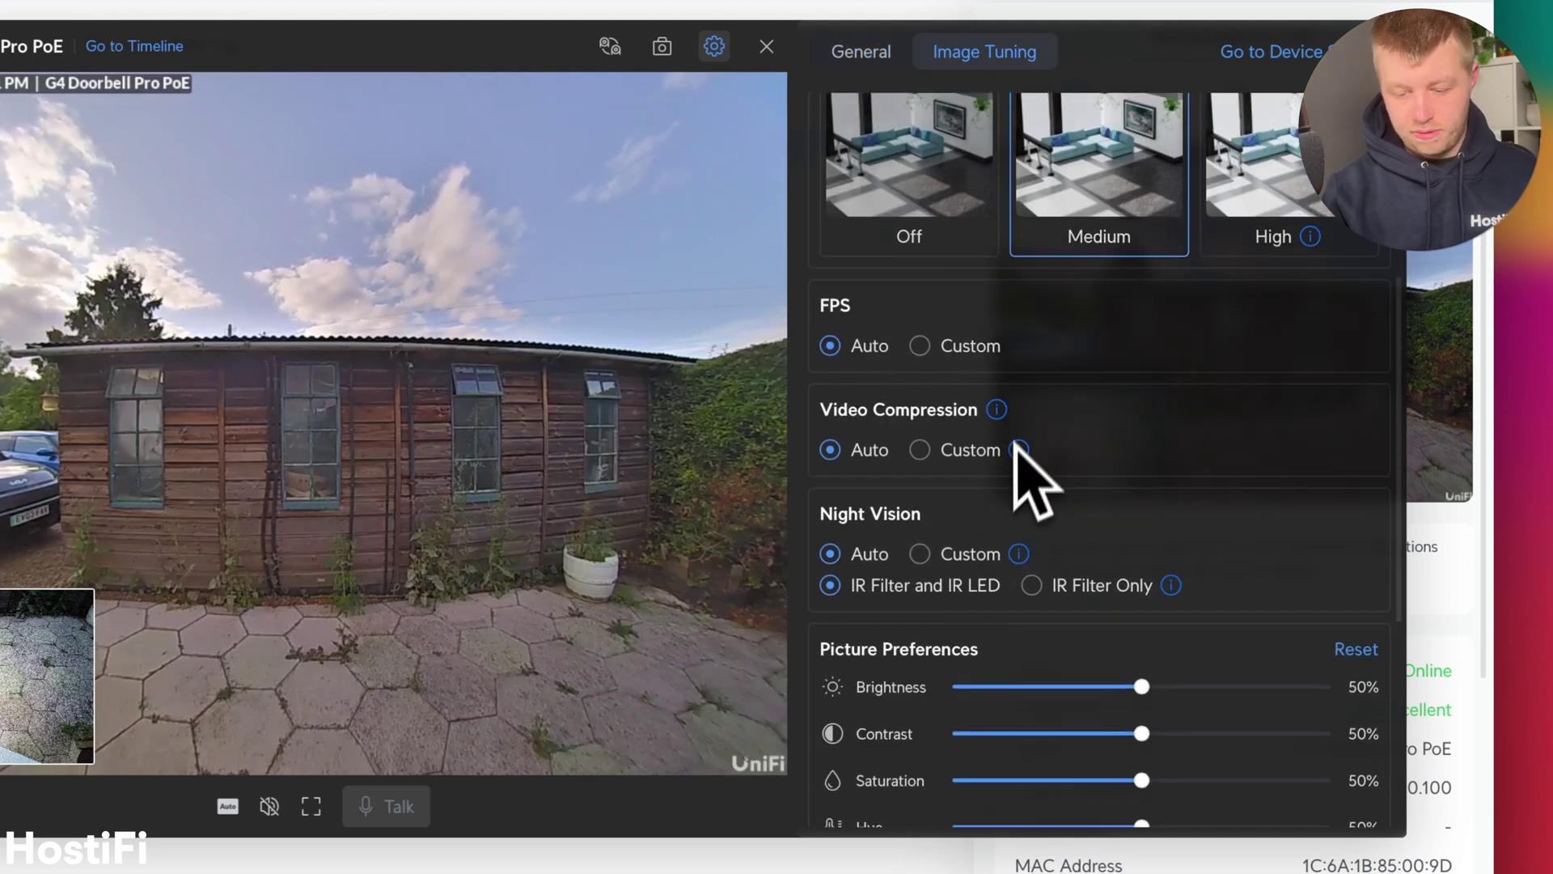
pyautogui.click(953, 348)
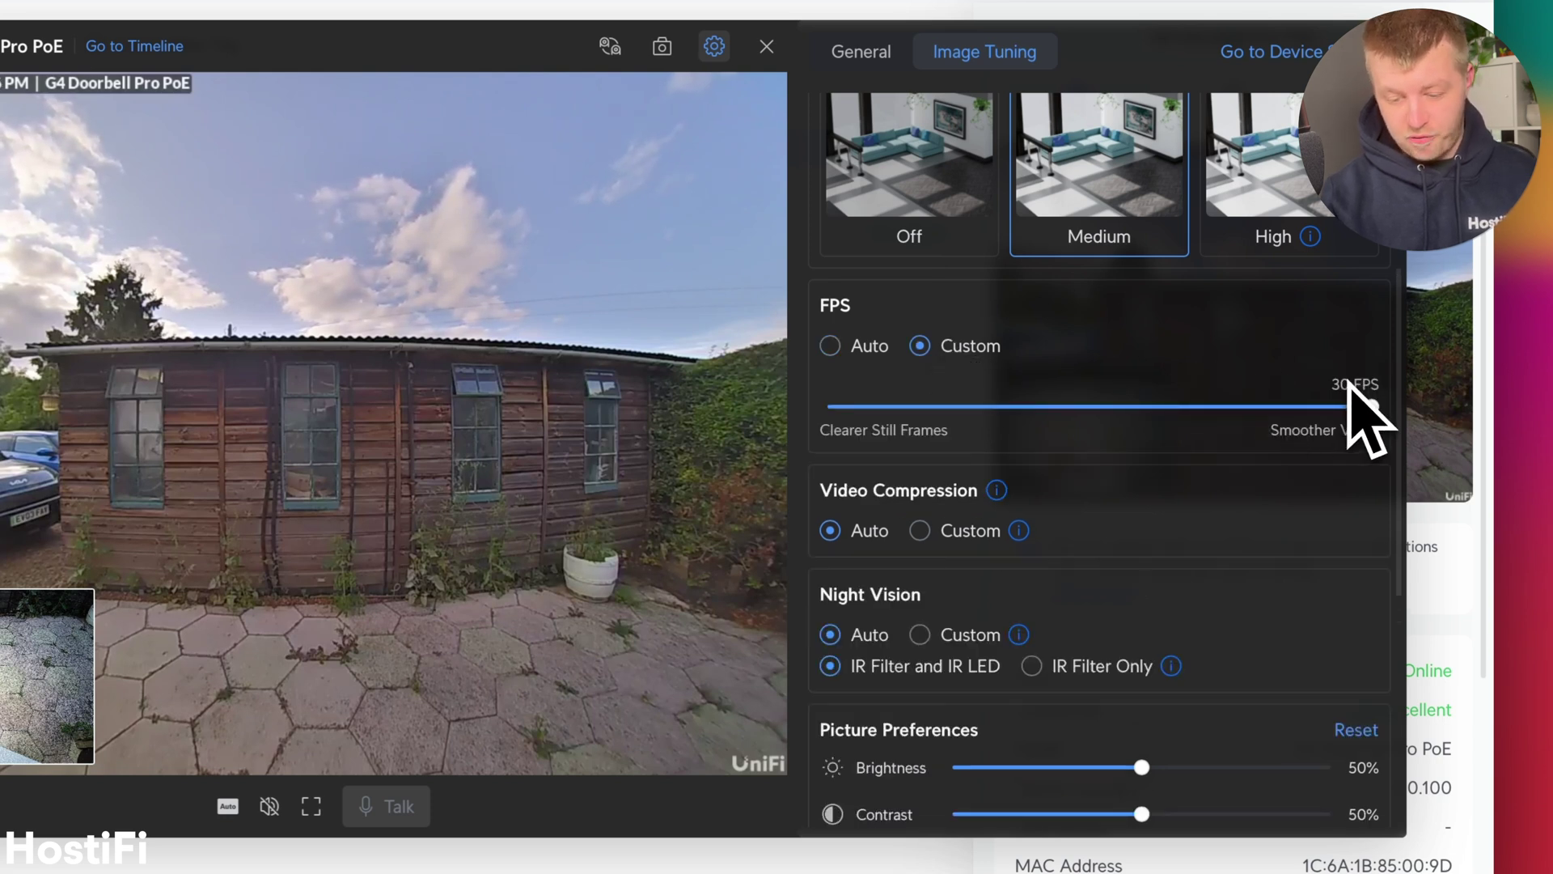
pyautogui.click(995, 530)
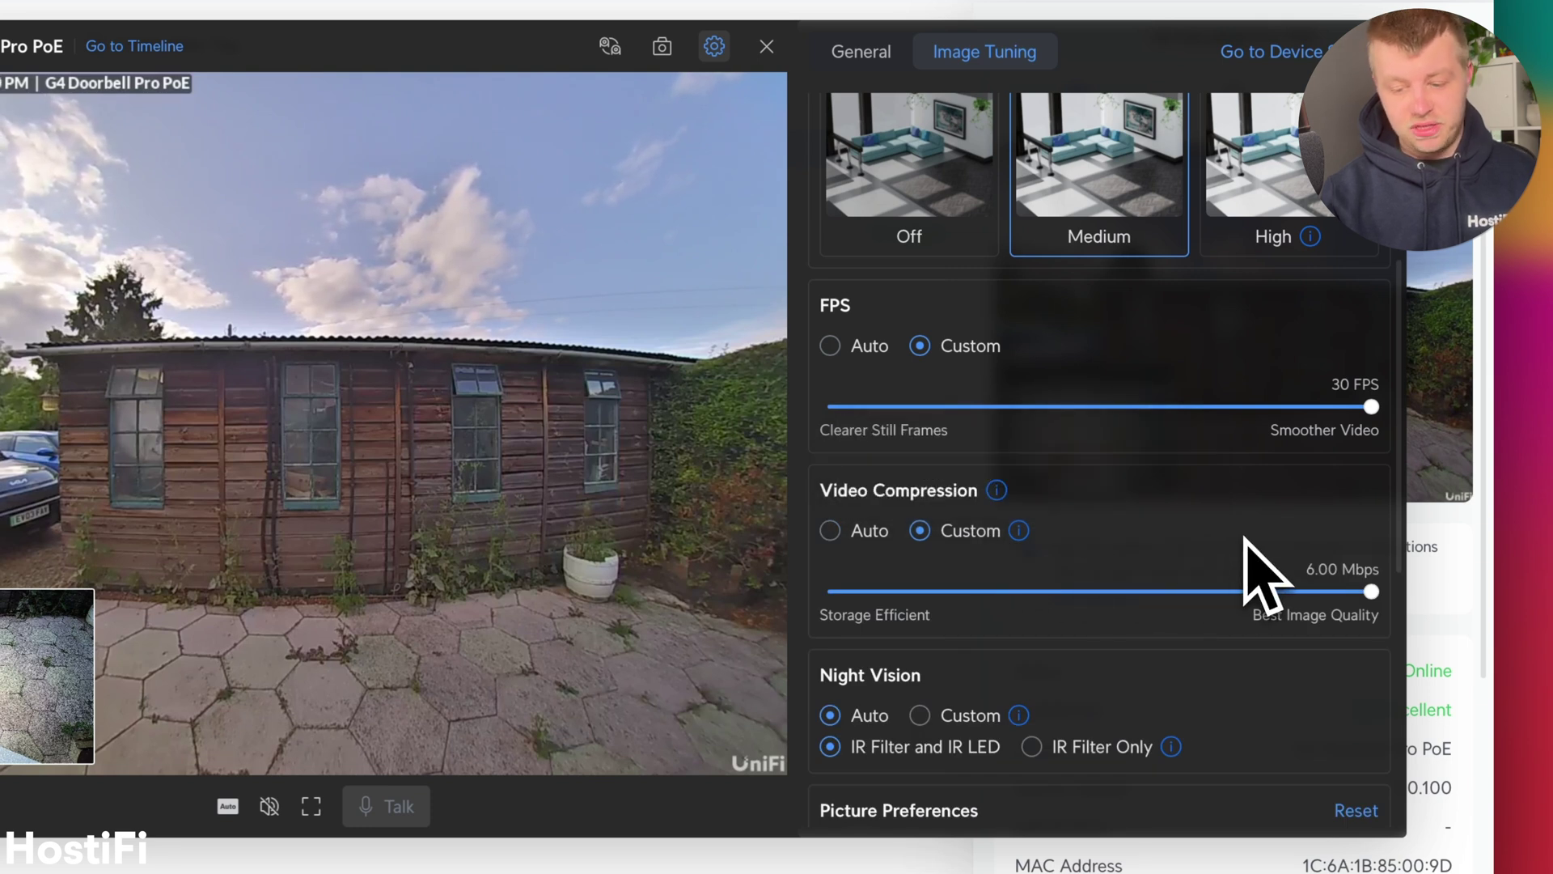
# Turn Lens Distortion Correction off and then back on.
pyautogui.scroll(-4, 1246, 538)
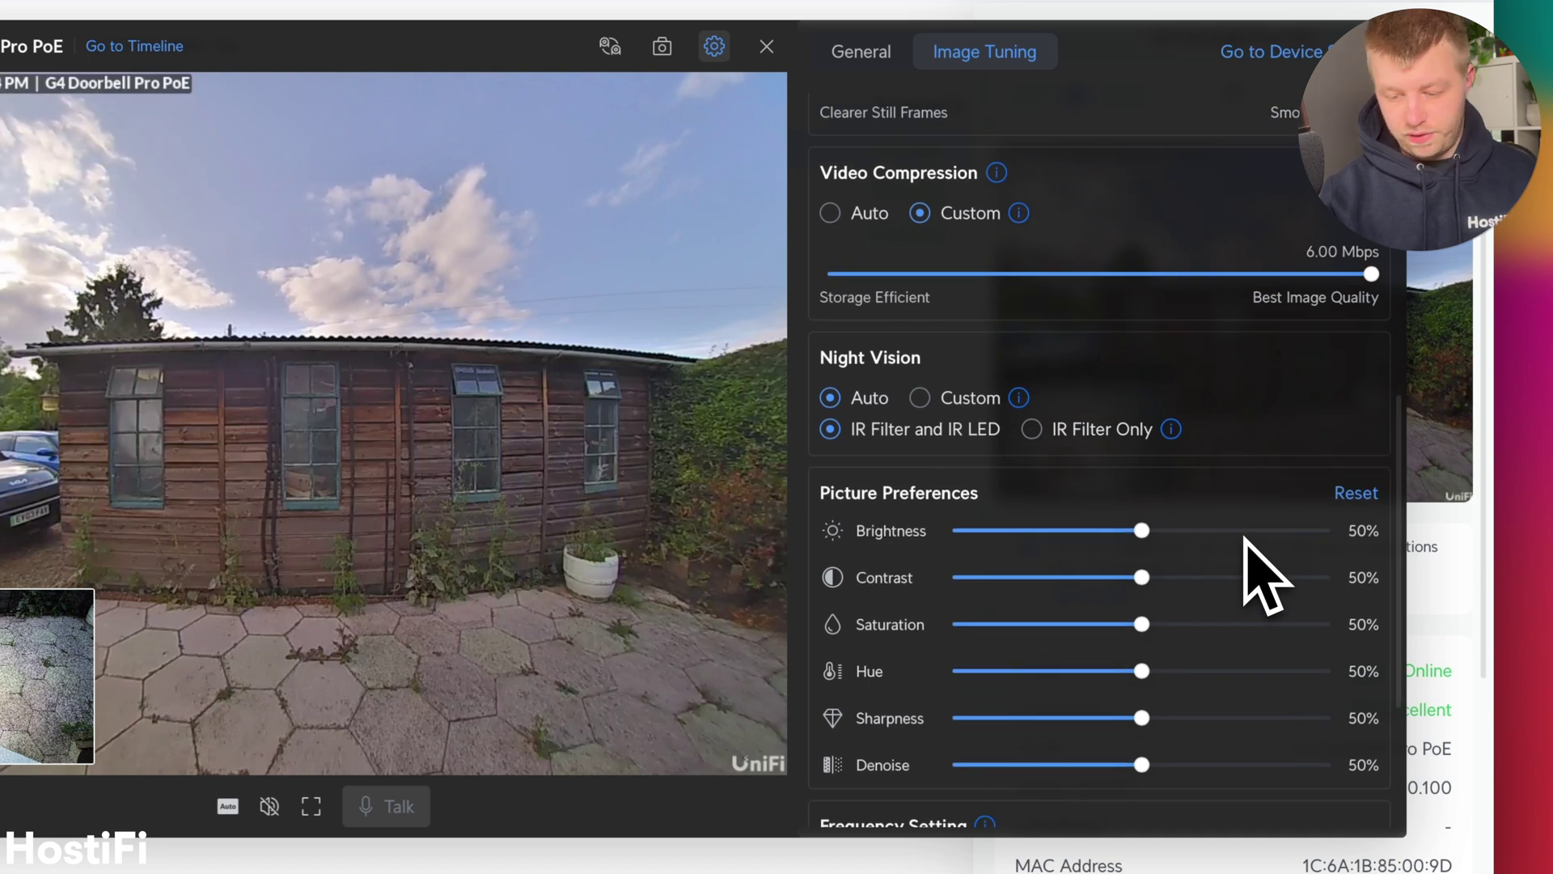
pyautogui.scroll(-3, 1245, 538)
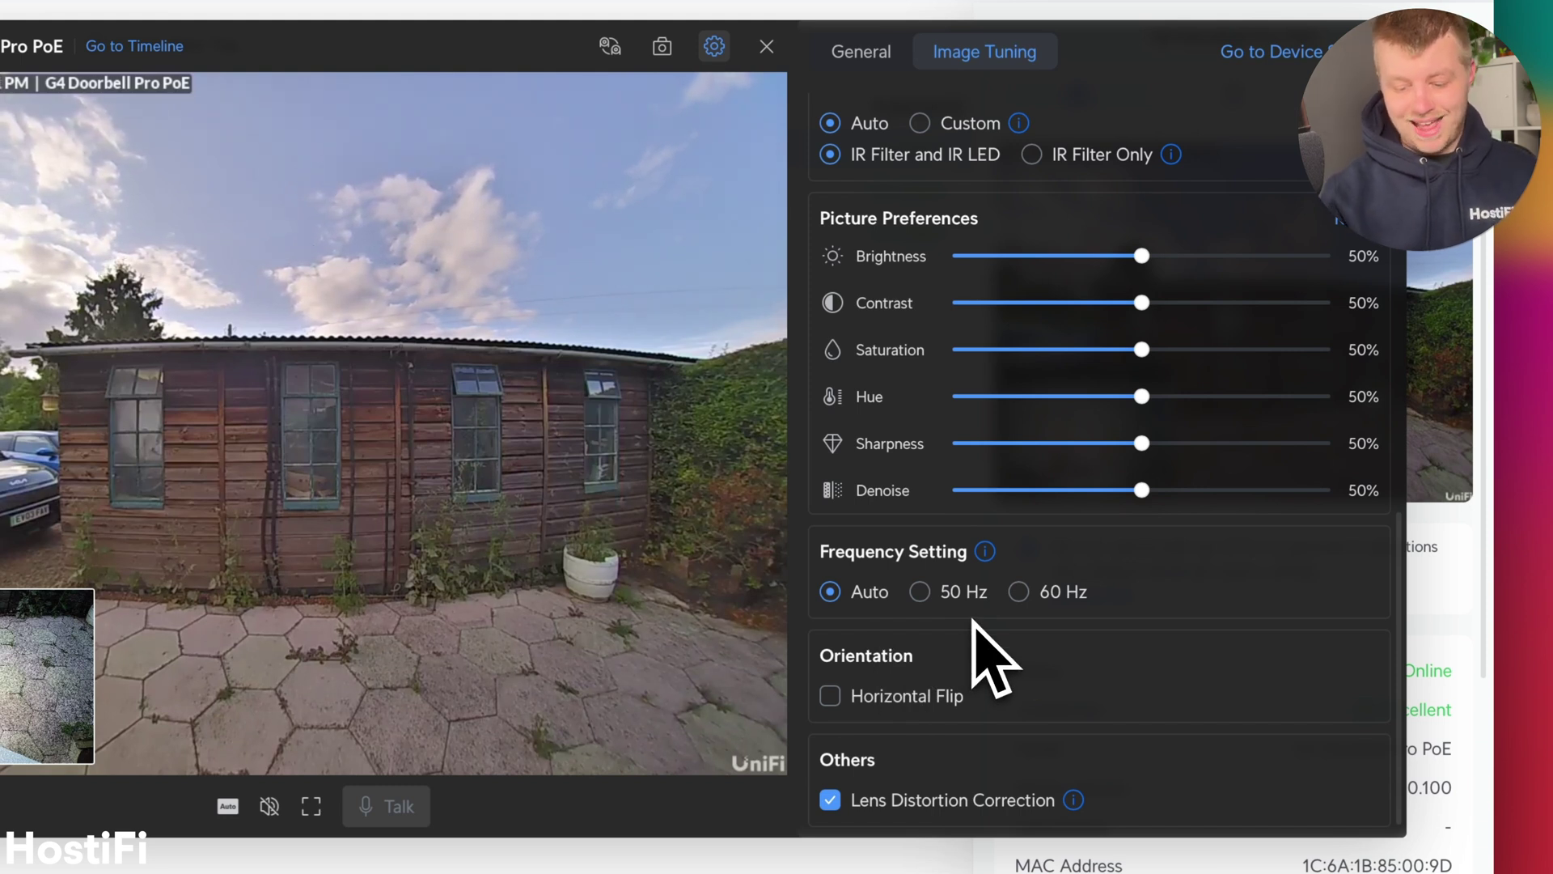
pyautogui.click(883, 801)
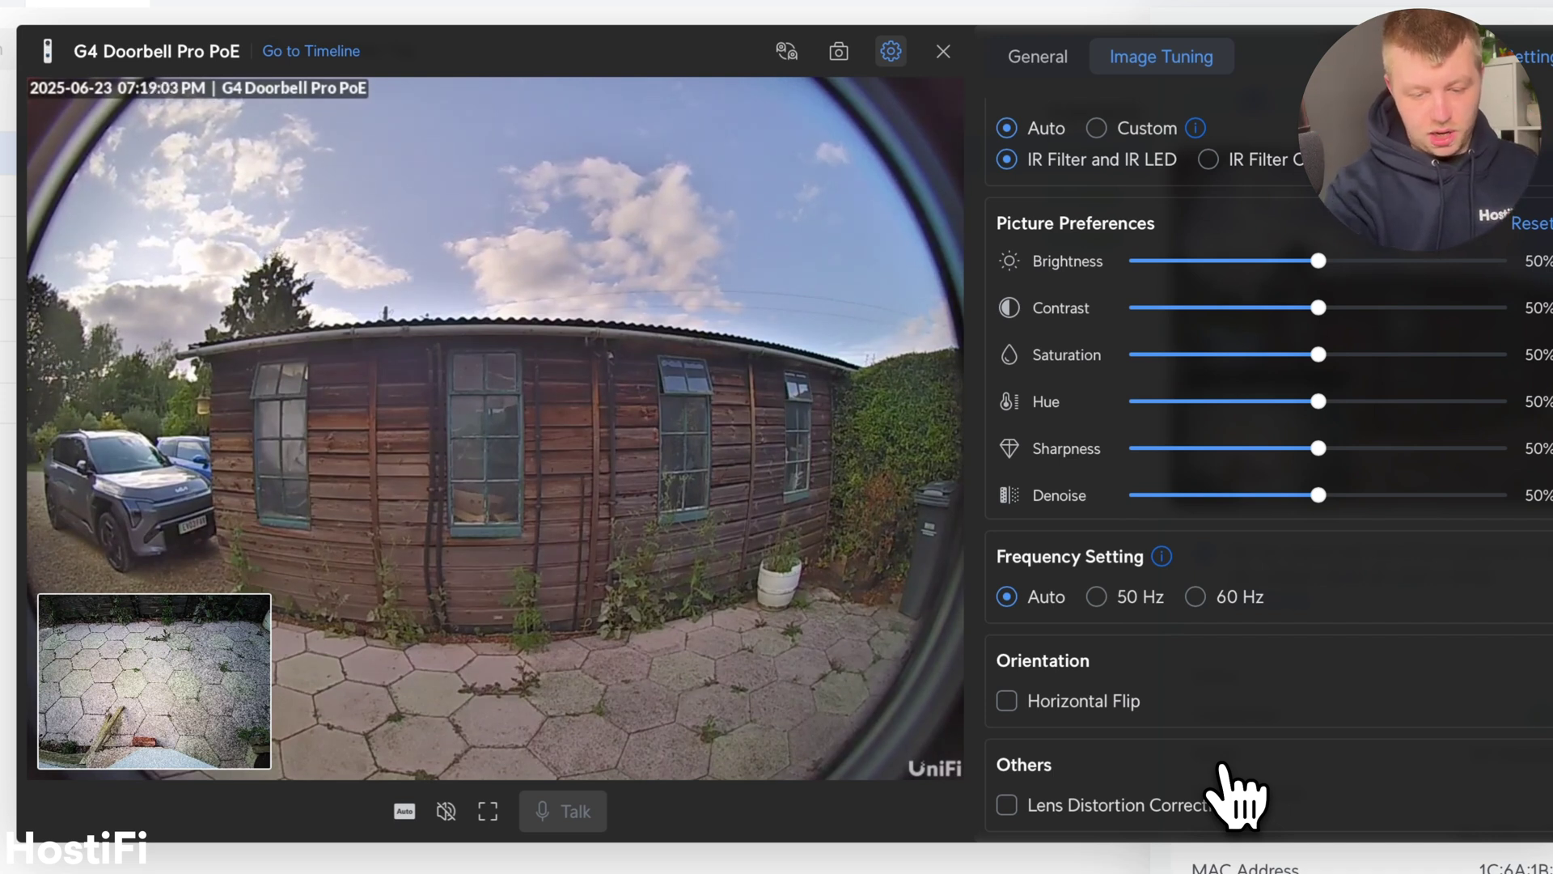
pyautogui.click(1158, 803)
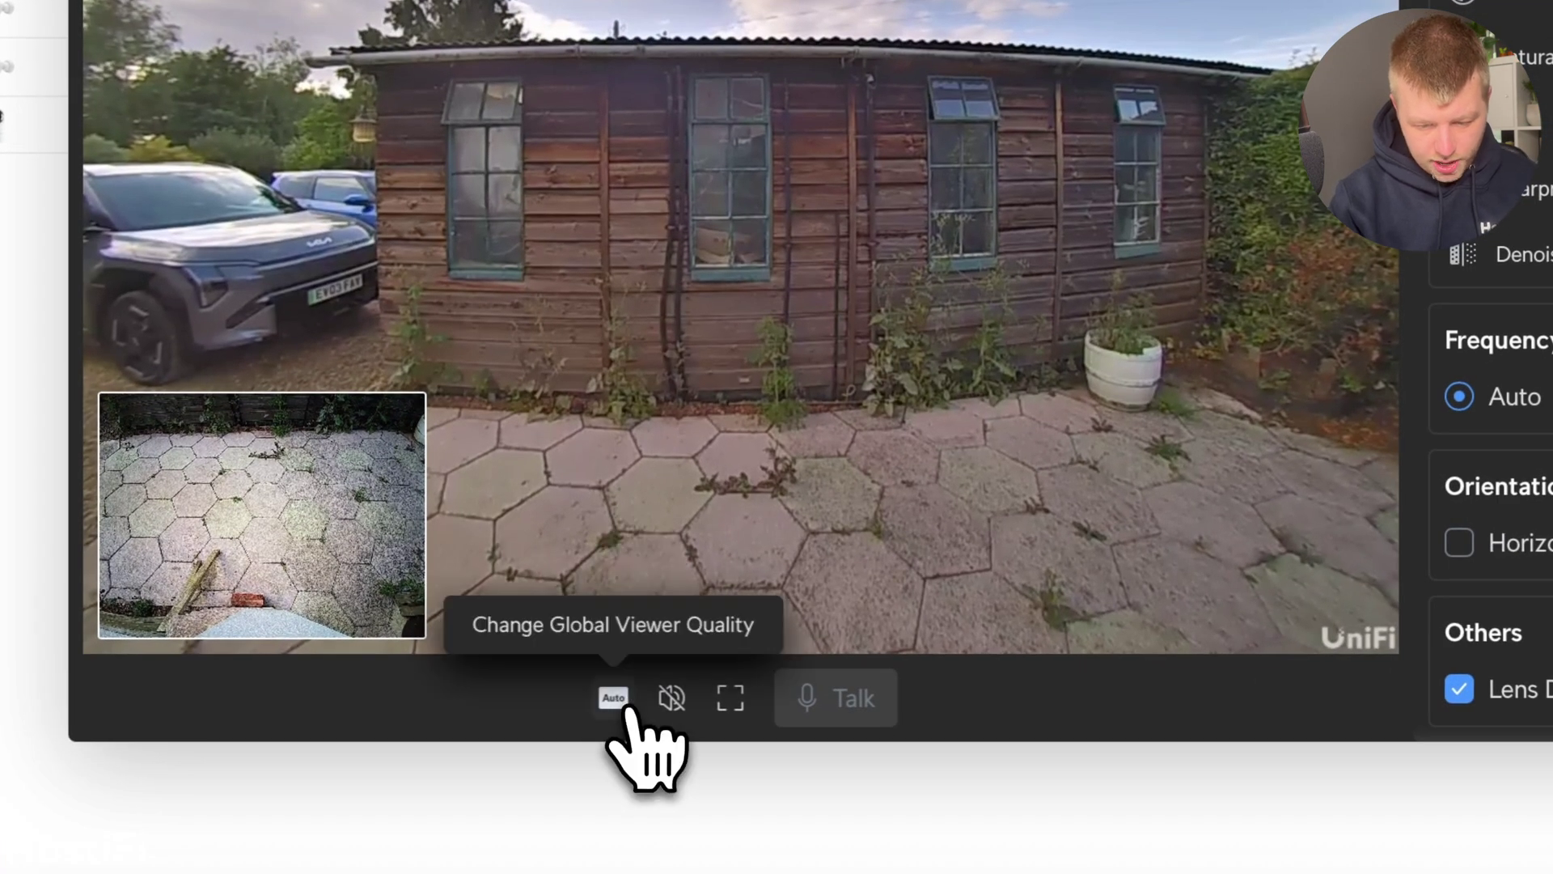
# Switch the live view to Low Quality, then to High Quality (HQ).
pyautogui.click(615, 698)
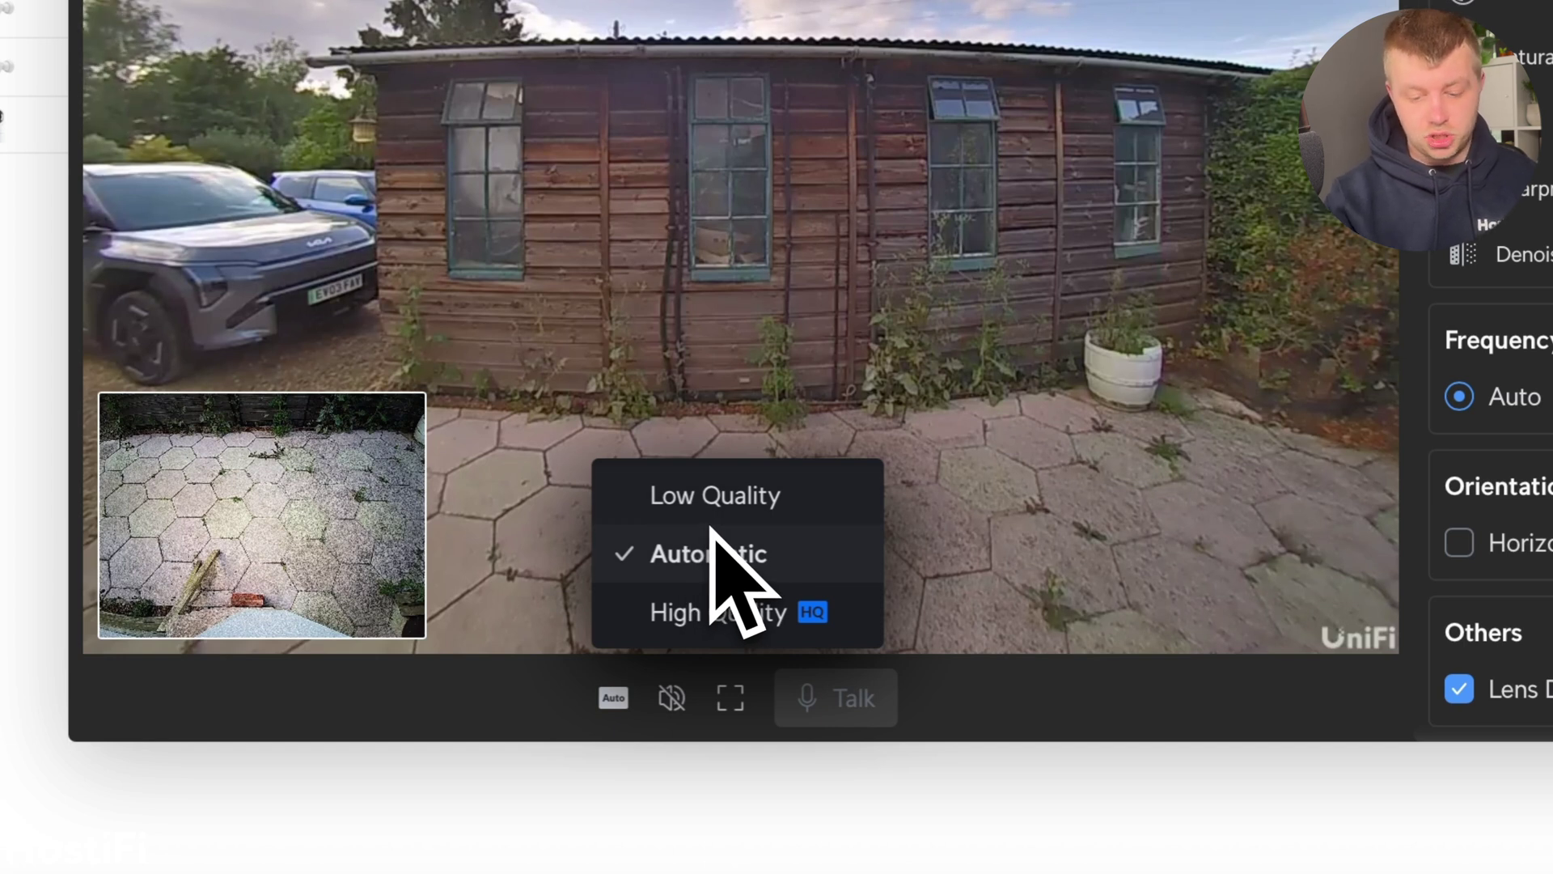
pyautogui.click(737, 508)
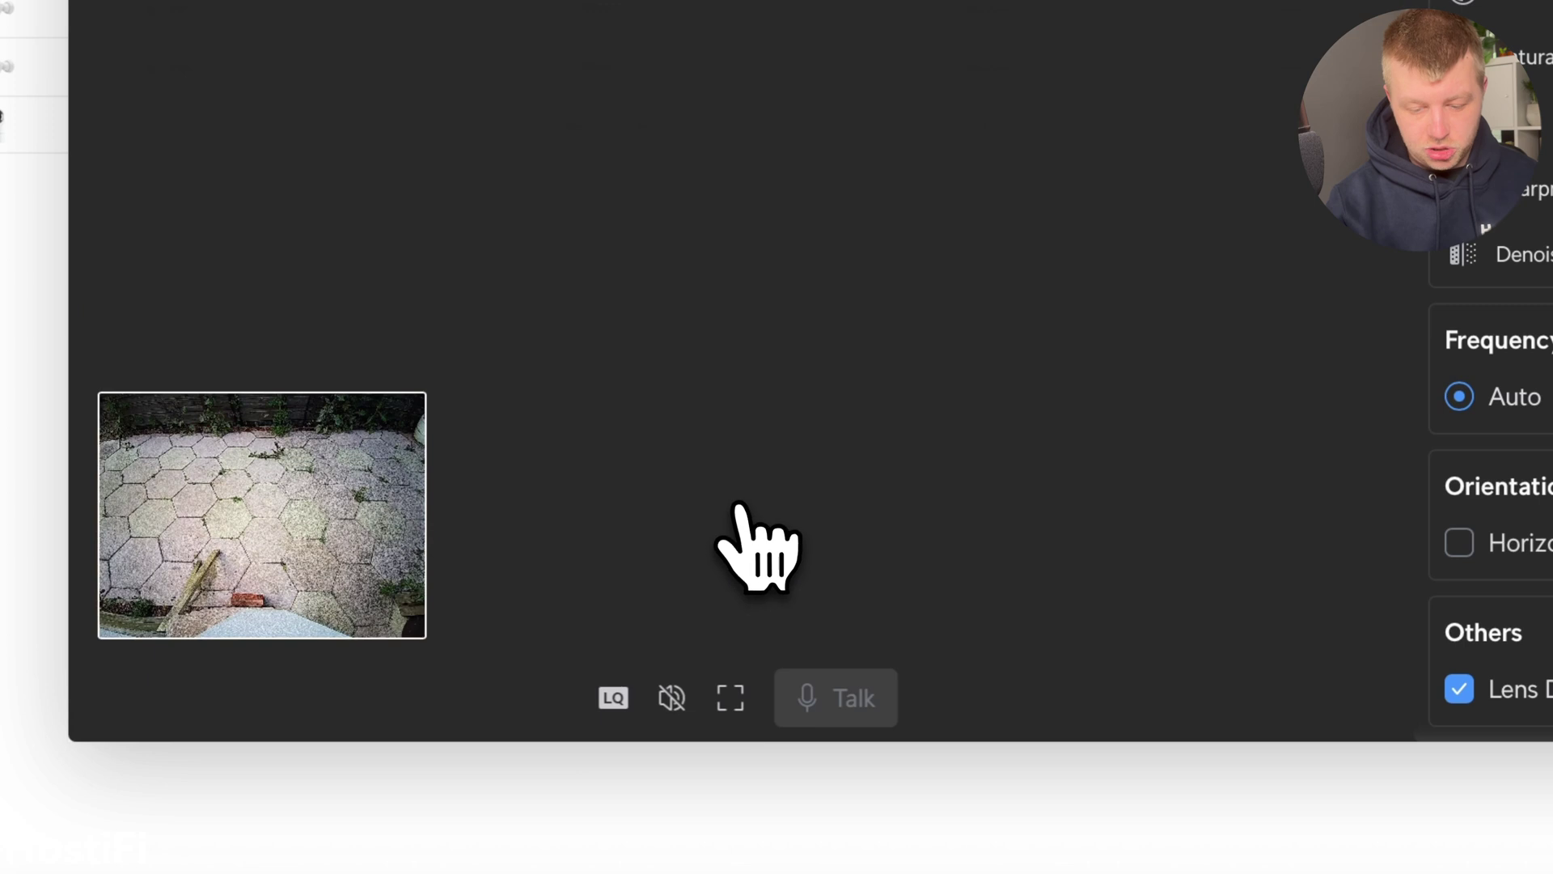
pyautogui.click(613, 697)
pyautogui.click(704, 615)
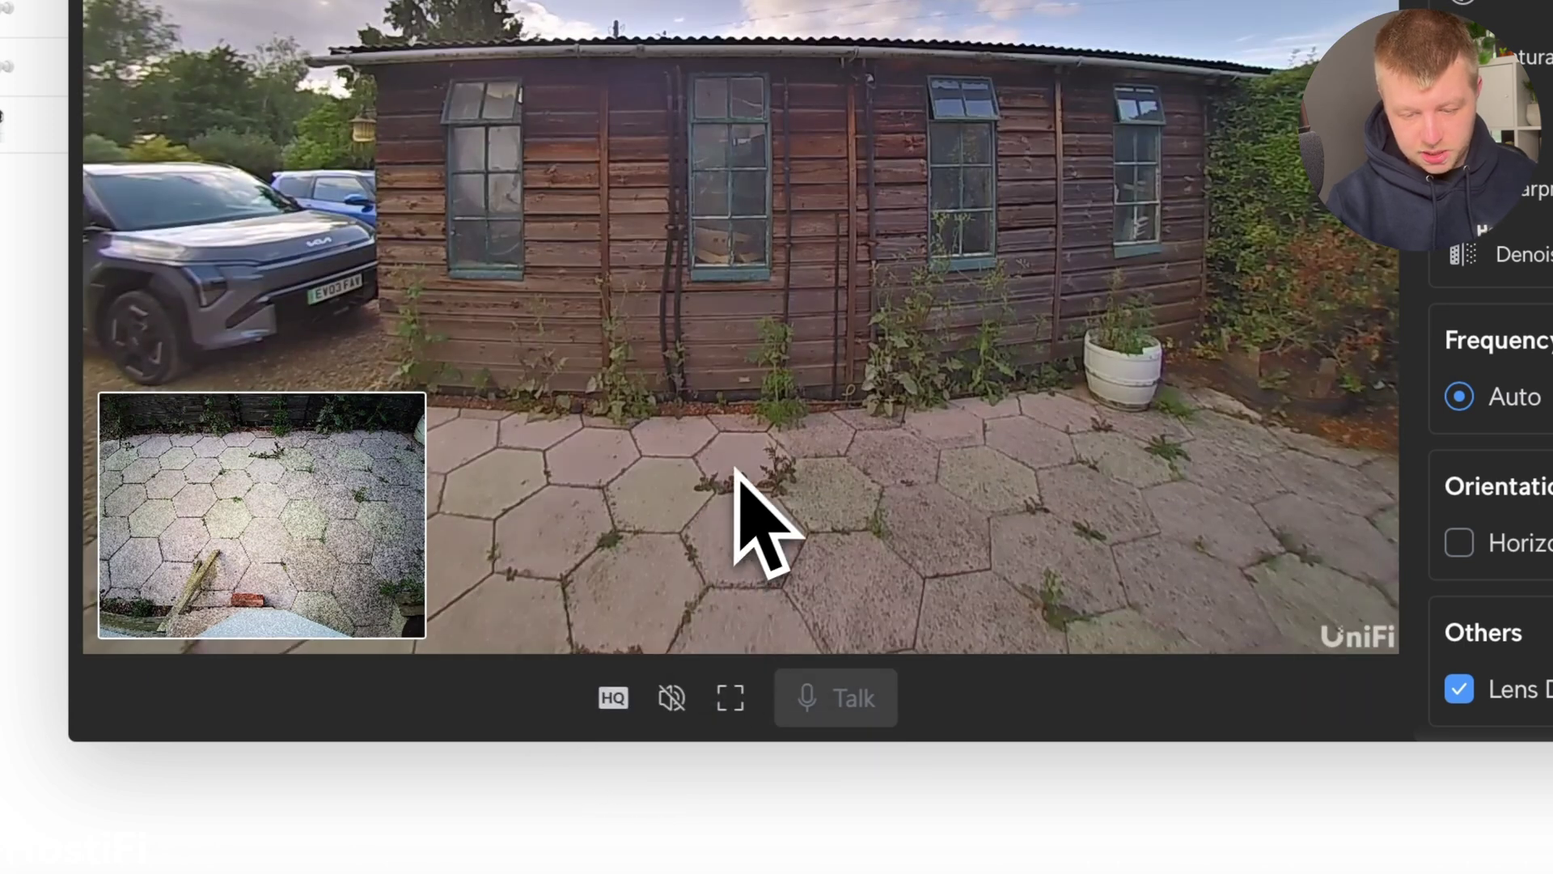
# Toggle the live view's sound on and off, leaving it muted.
pyautogui.click(674, 701)
pyautogui.click(678, 710)
pyautogui.click(677, 710)
pyautogui.click(678, 710)
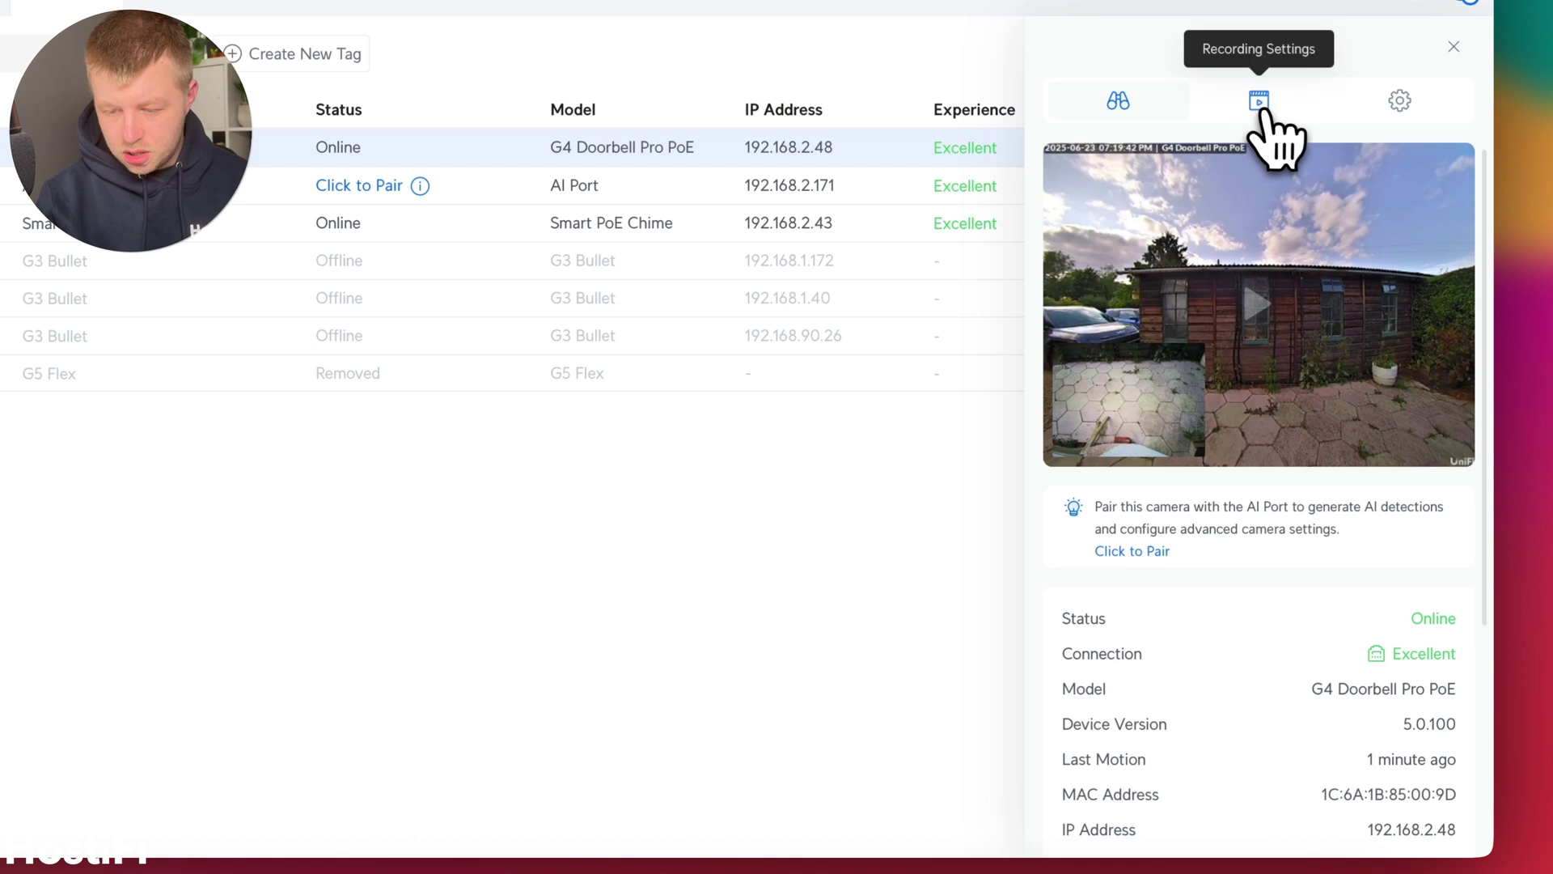
# Review Recording Settings: always, continuous recording with Animal, Package, Person and Vehicle AI events.
pyautogui.click(1260, 109)
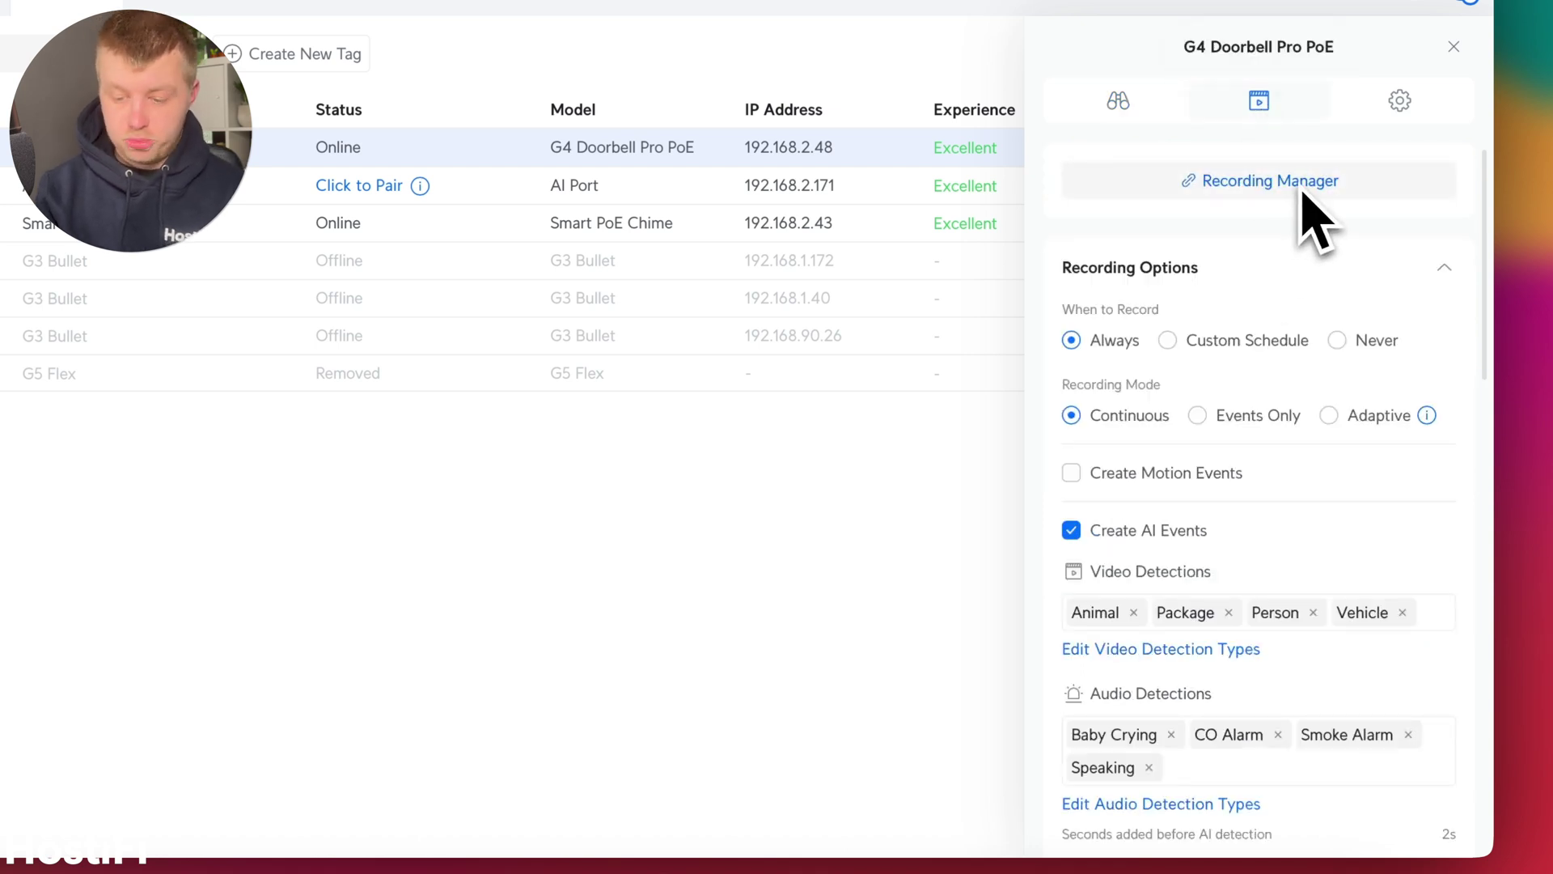
pyautogui.scroll(-2, 1248, 450)
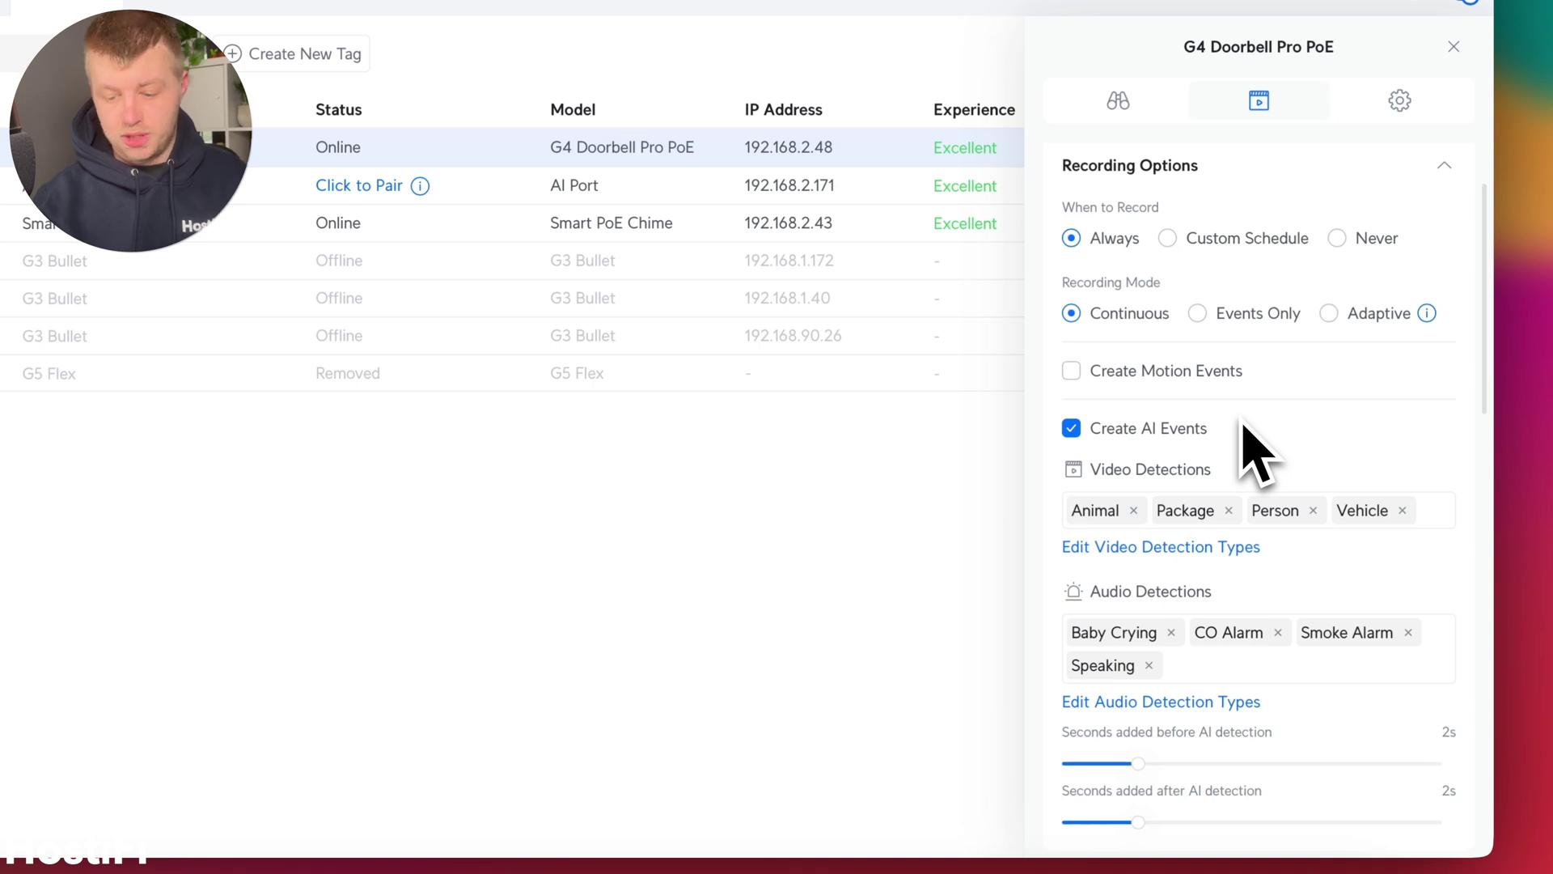
pyautogui.scroll(-10, 1257, 453)
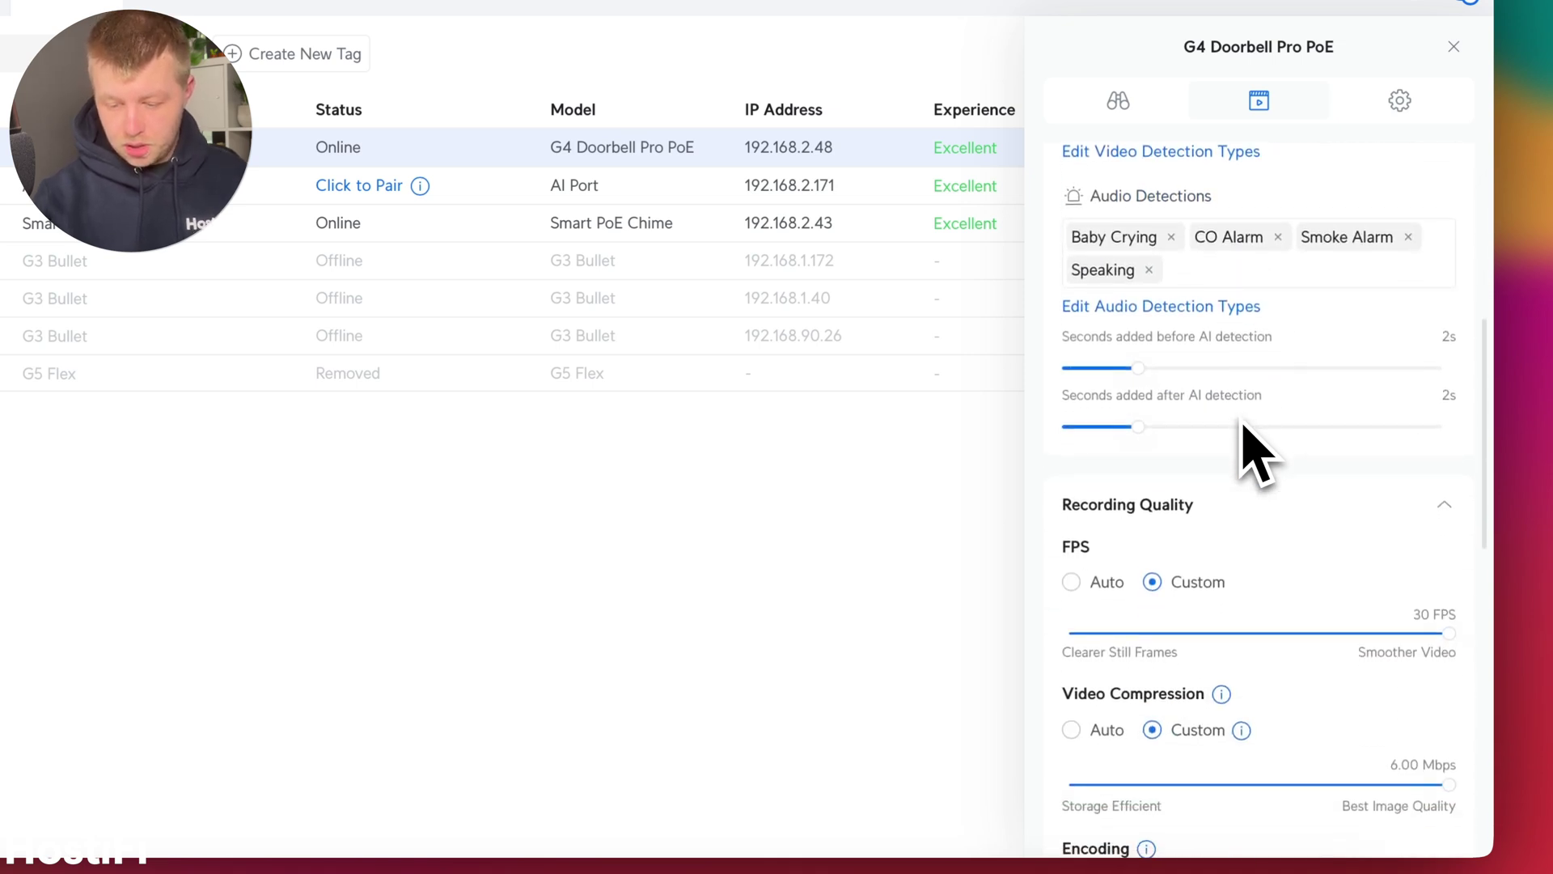
pyautogui.scroll(-5, 1294, 544)
pyautogui.scroll(15, 1298, 566)
# Rename the doorbell camera to 'Ring My Bell' and review its microphone, night vision and ringtone settings.
pyautogui.click(1399, 101)
pyautogui.tripleClick(1210, 243)
pyautogui.write('Ring My Bell')
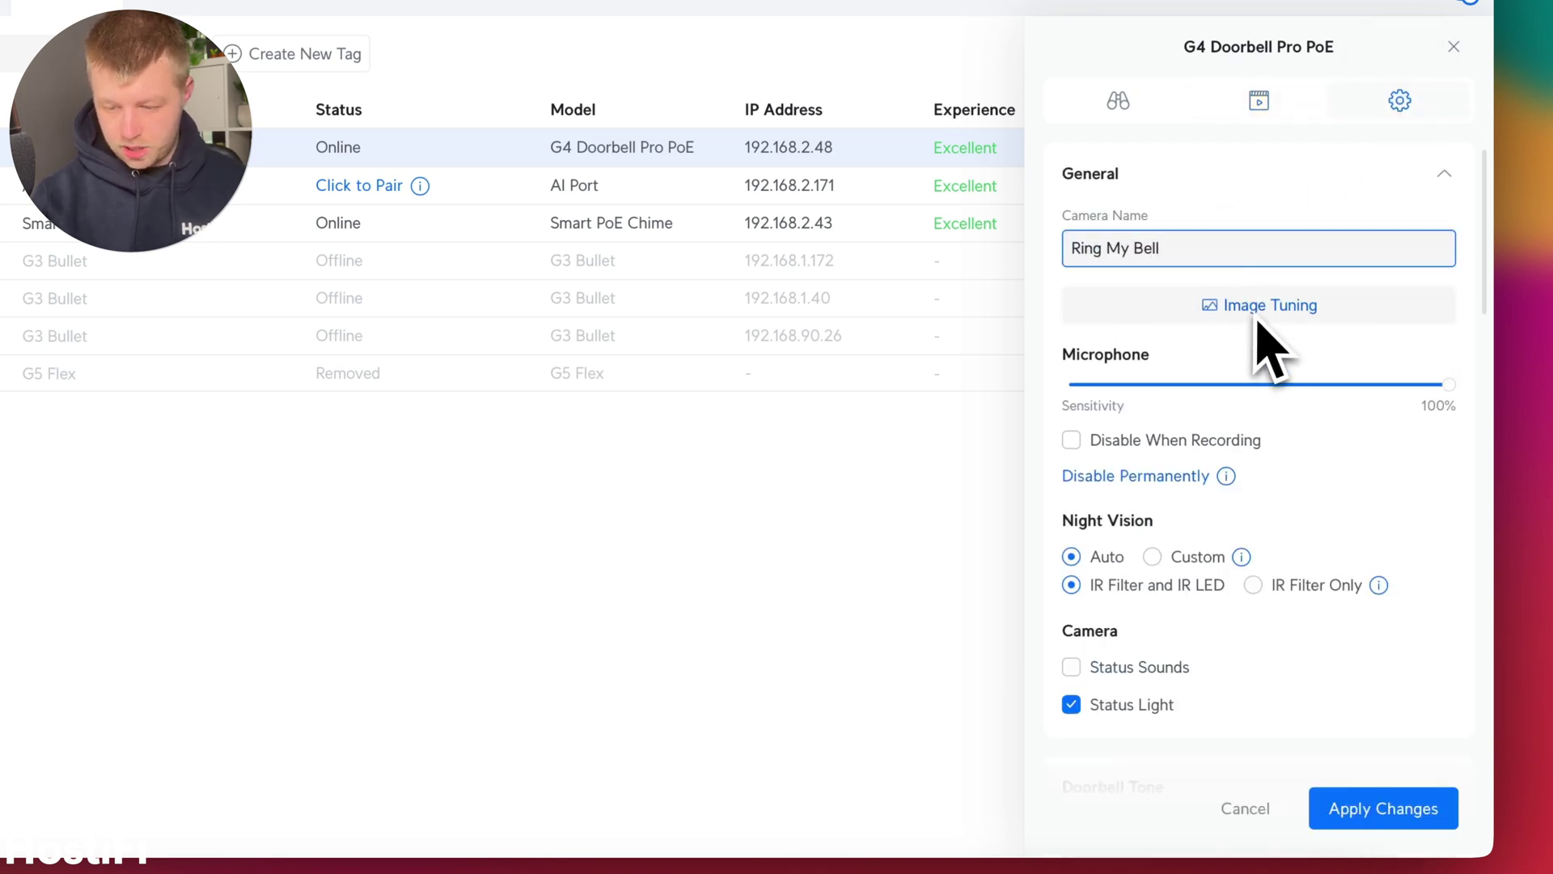
pyautogui.scroll(-1, 1278, 380)
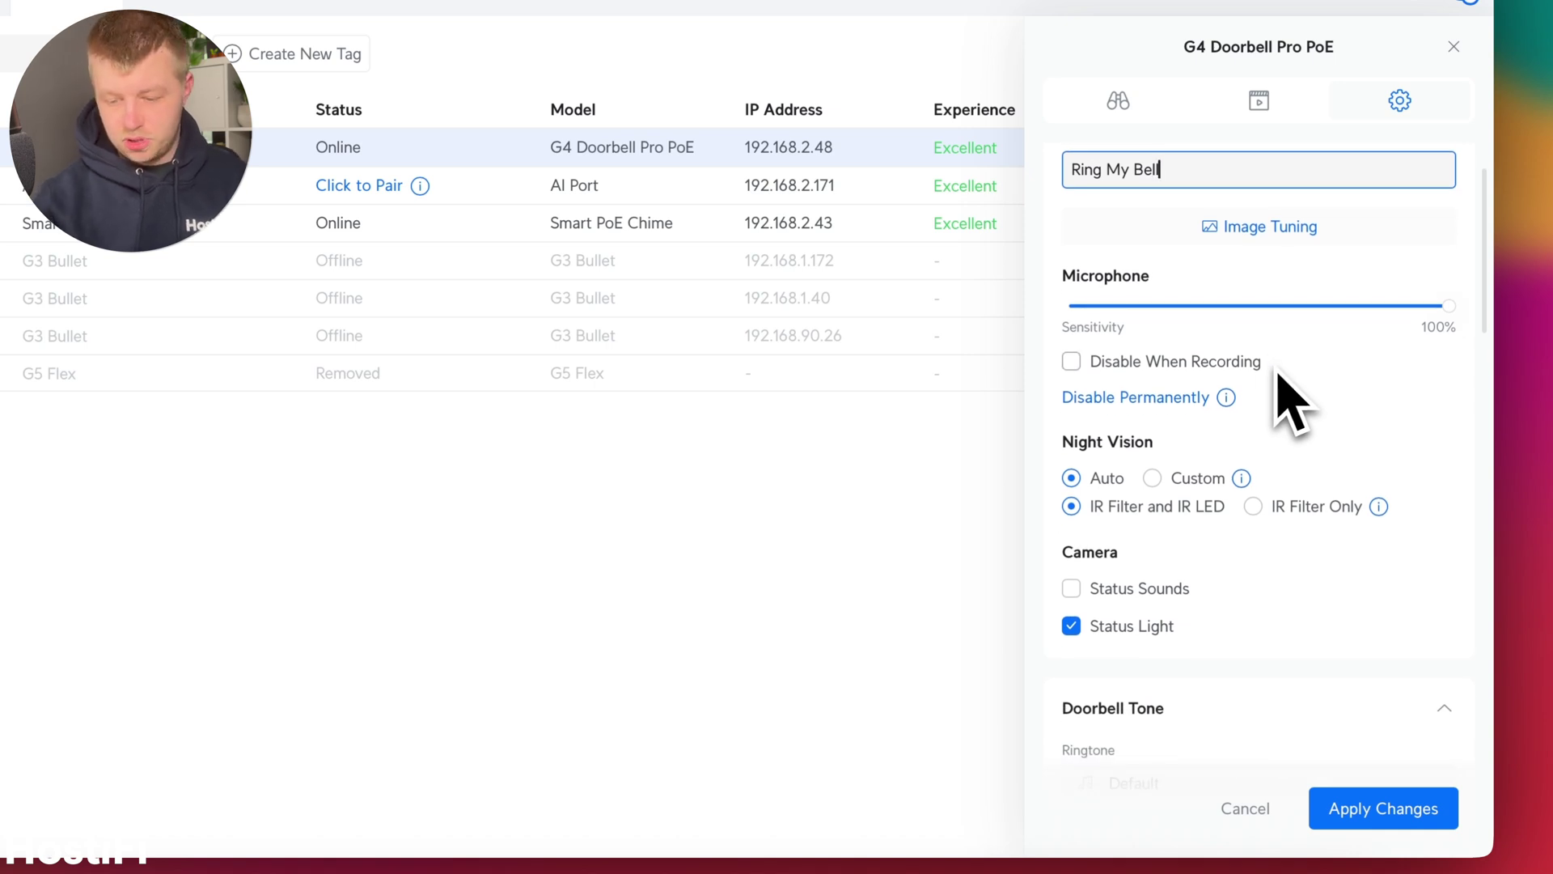
pyautogui.moveTo(1235, 386)
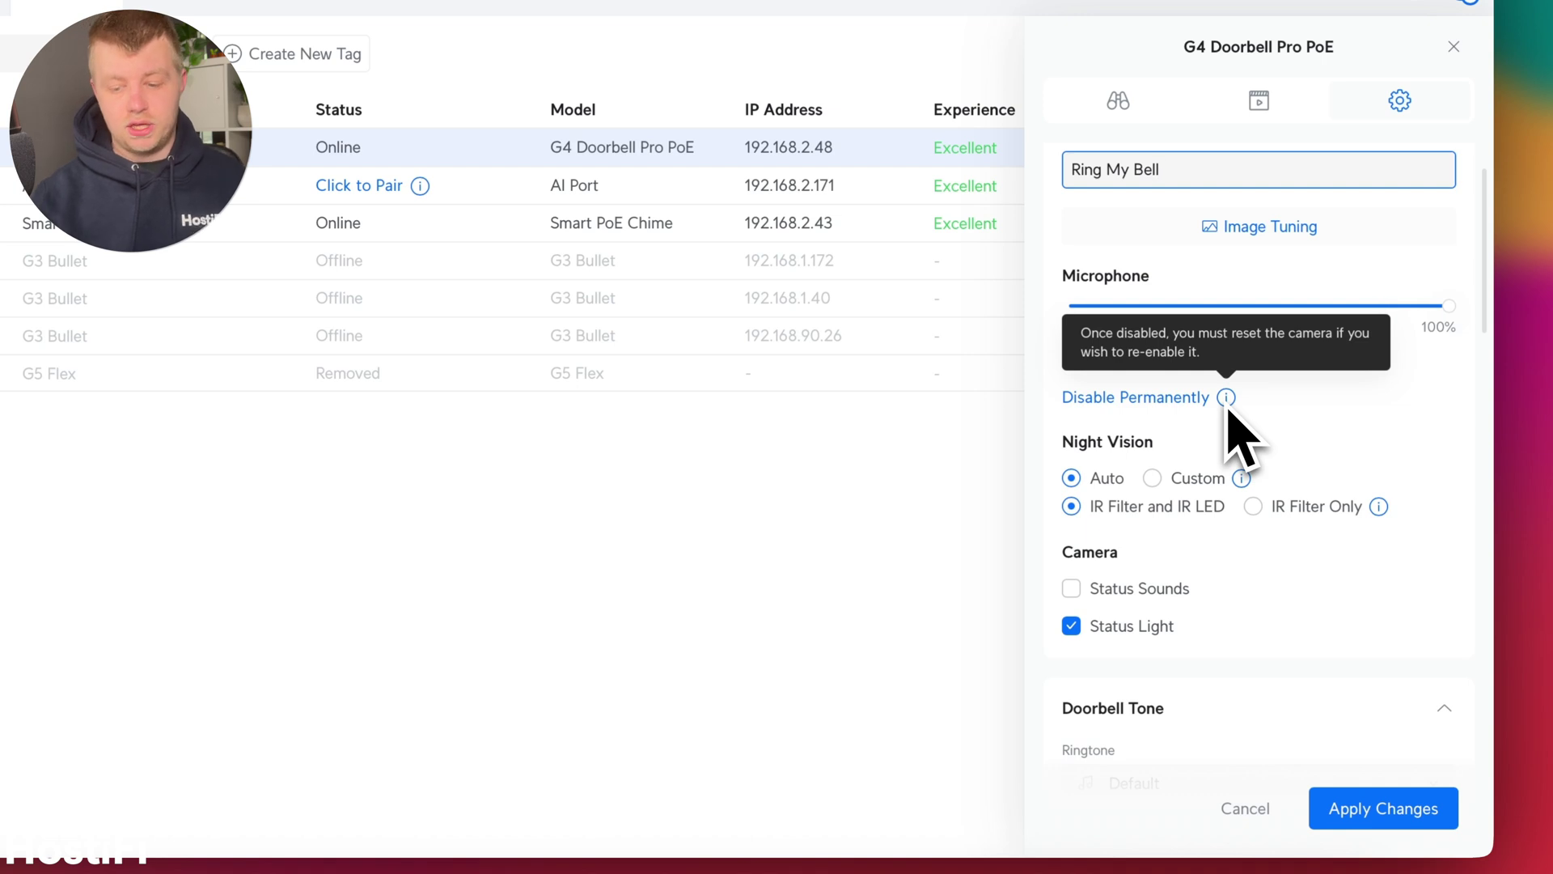
pyautogui.scroll(-1, 1209, 437)
pyautogui.scroll(-1, 1207, 476)
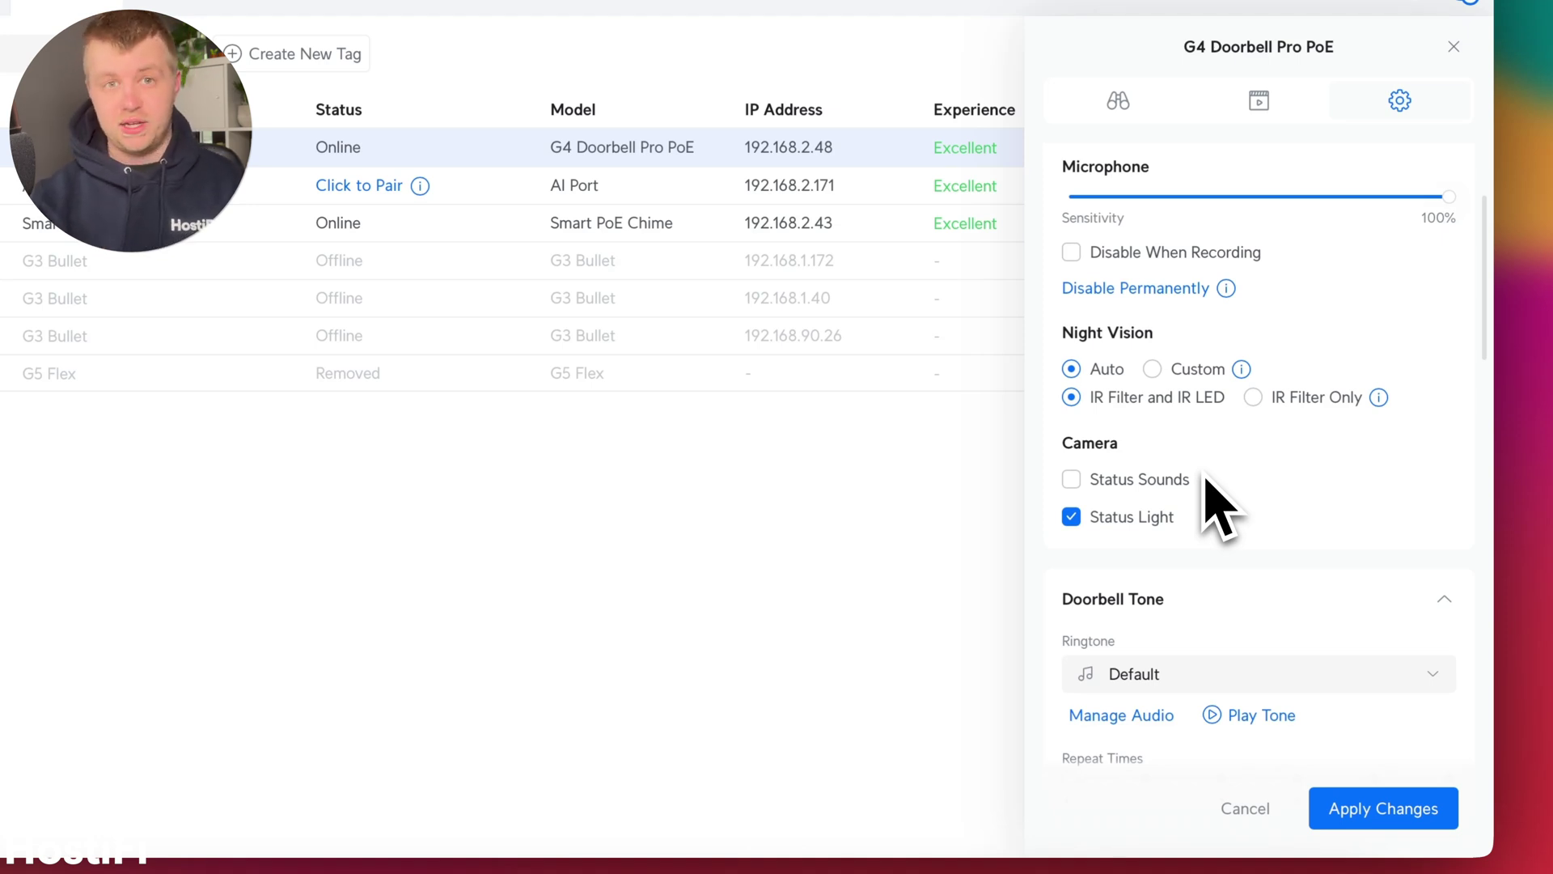
# Turn on the doorbell's status sounds and preview the Default ringtone.
pyautogui.click(1164, 482)
pyautogui.scroll(-2, 1279, 502)
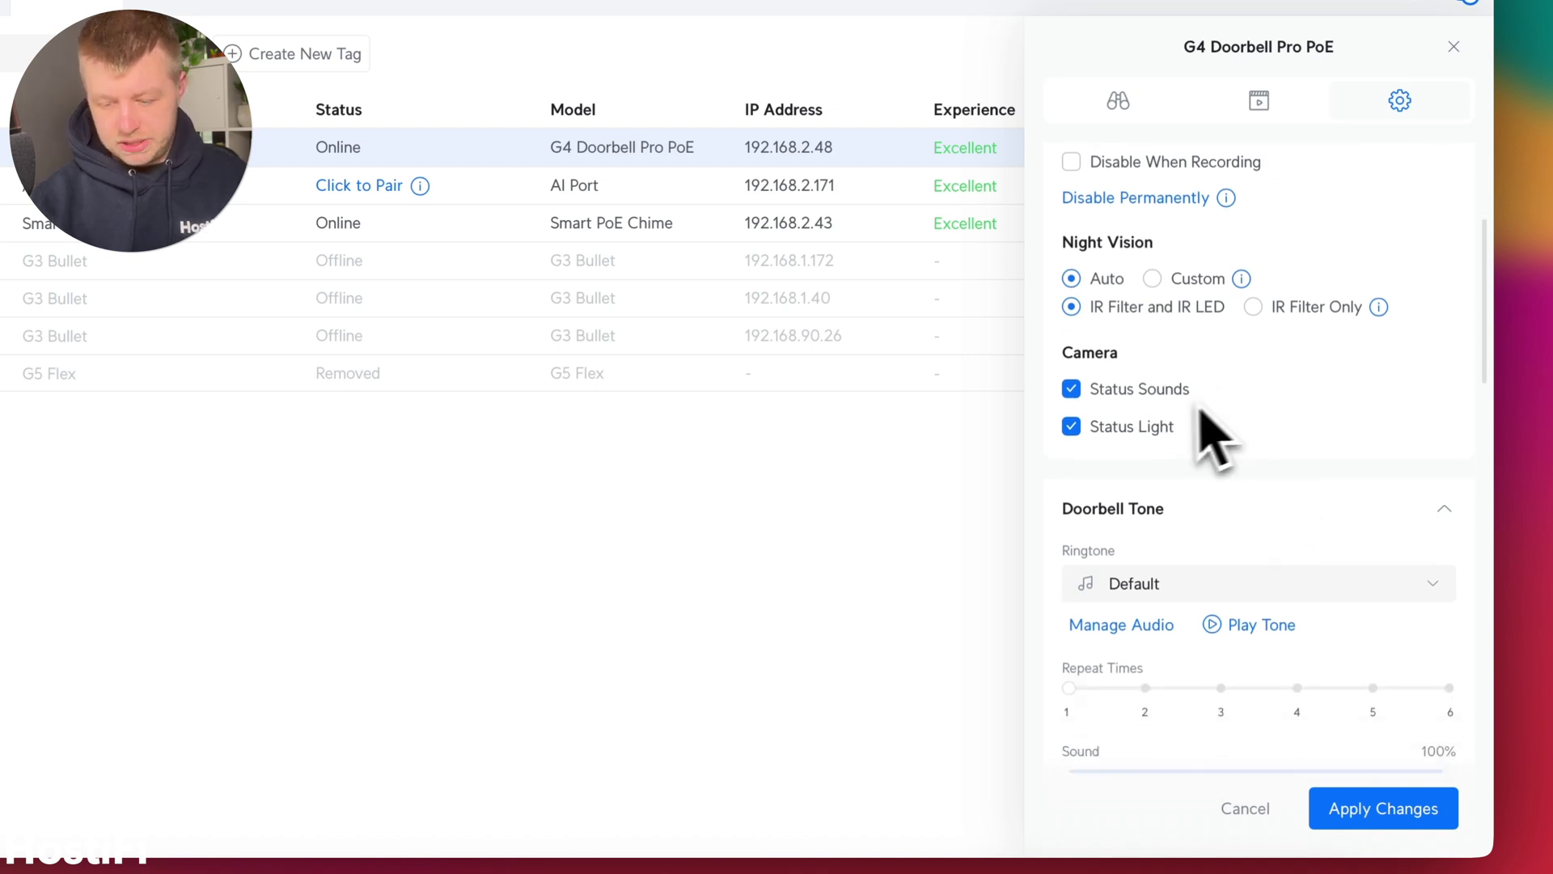
pyautogui.scroll(-4, 1205, 460)
pyautogui.scroll(-1, 1193, 368)
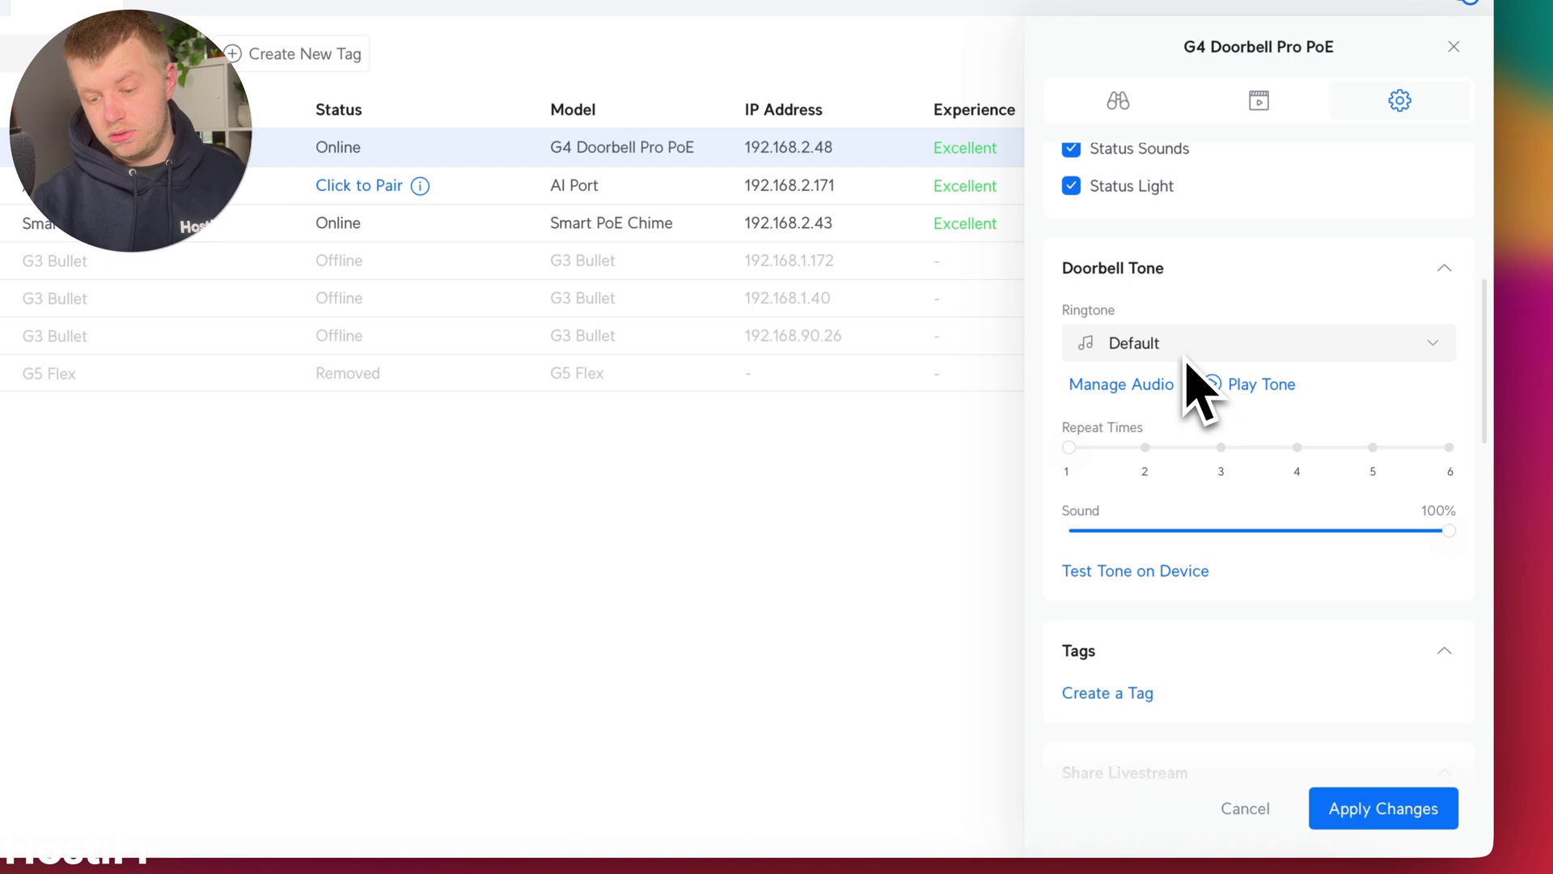
pyautogui.click(1253, 386)
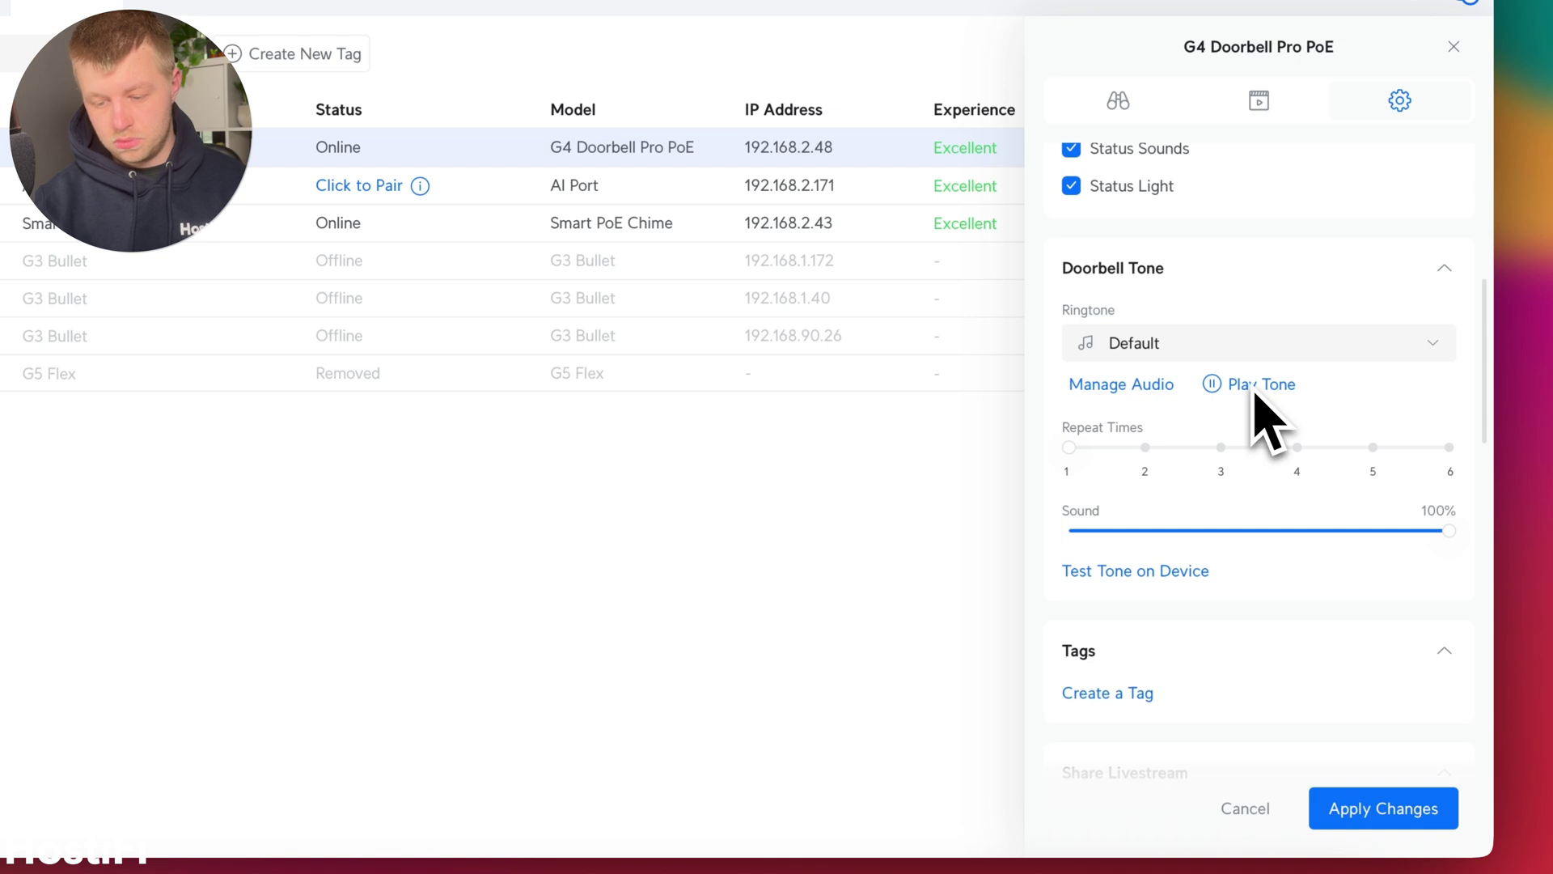
# Try the Express-Line, Sundrops and Traditional ringtones, settling on Traditional.
pyautogui.click(1235, 355)
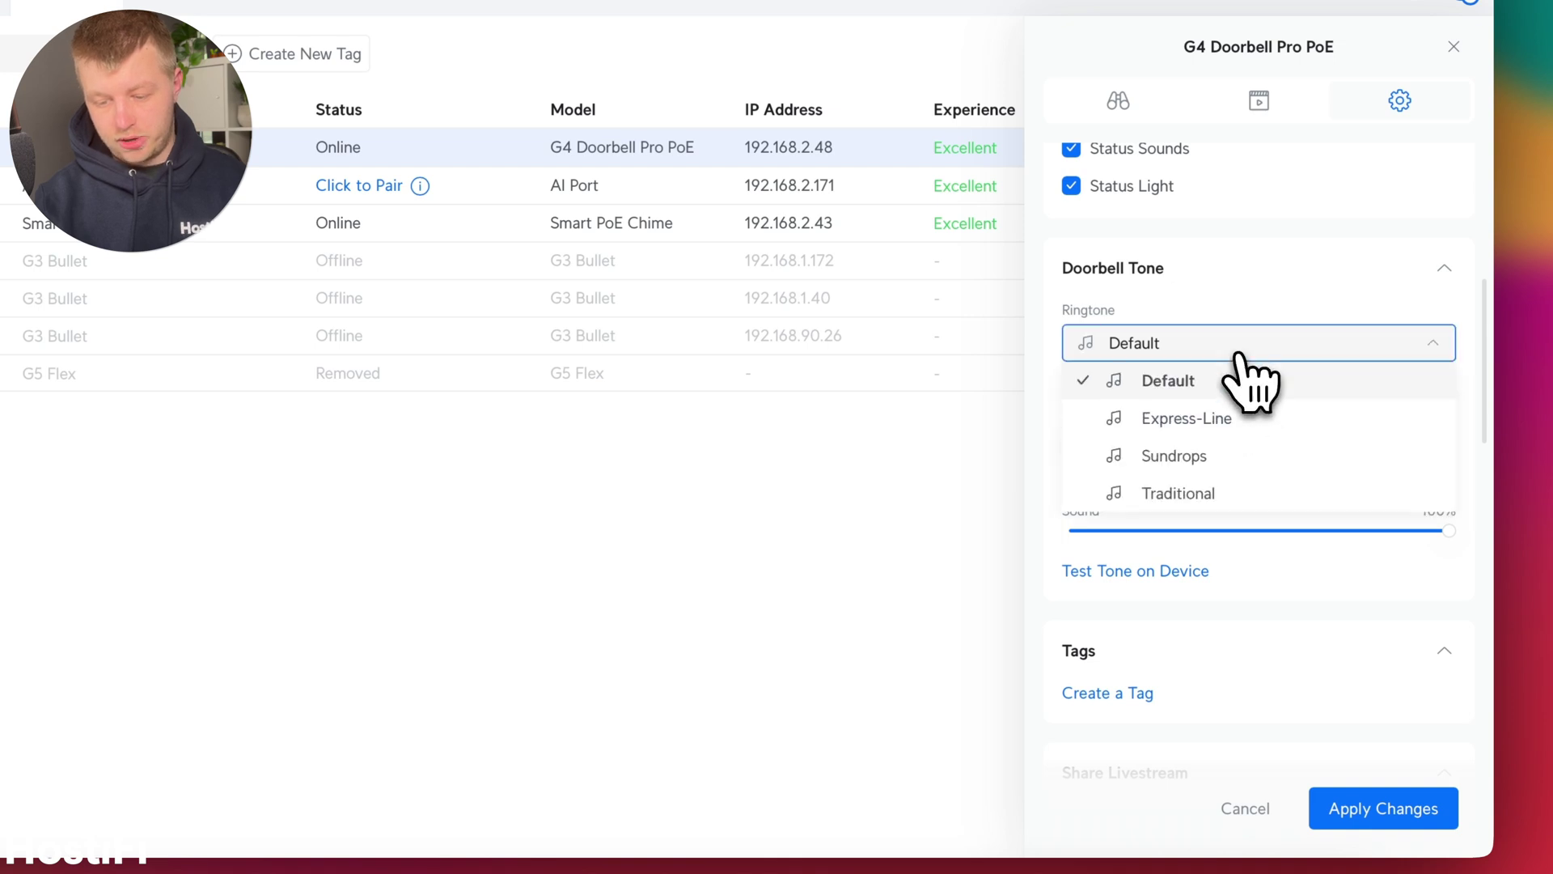
pyautogui.click(1184, 422)
pyautogui.click(1255, 396)
pyautogui.click(1238, 356)
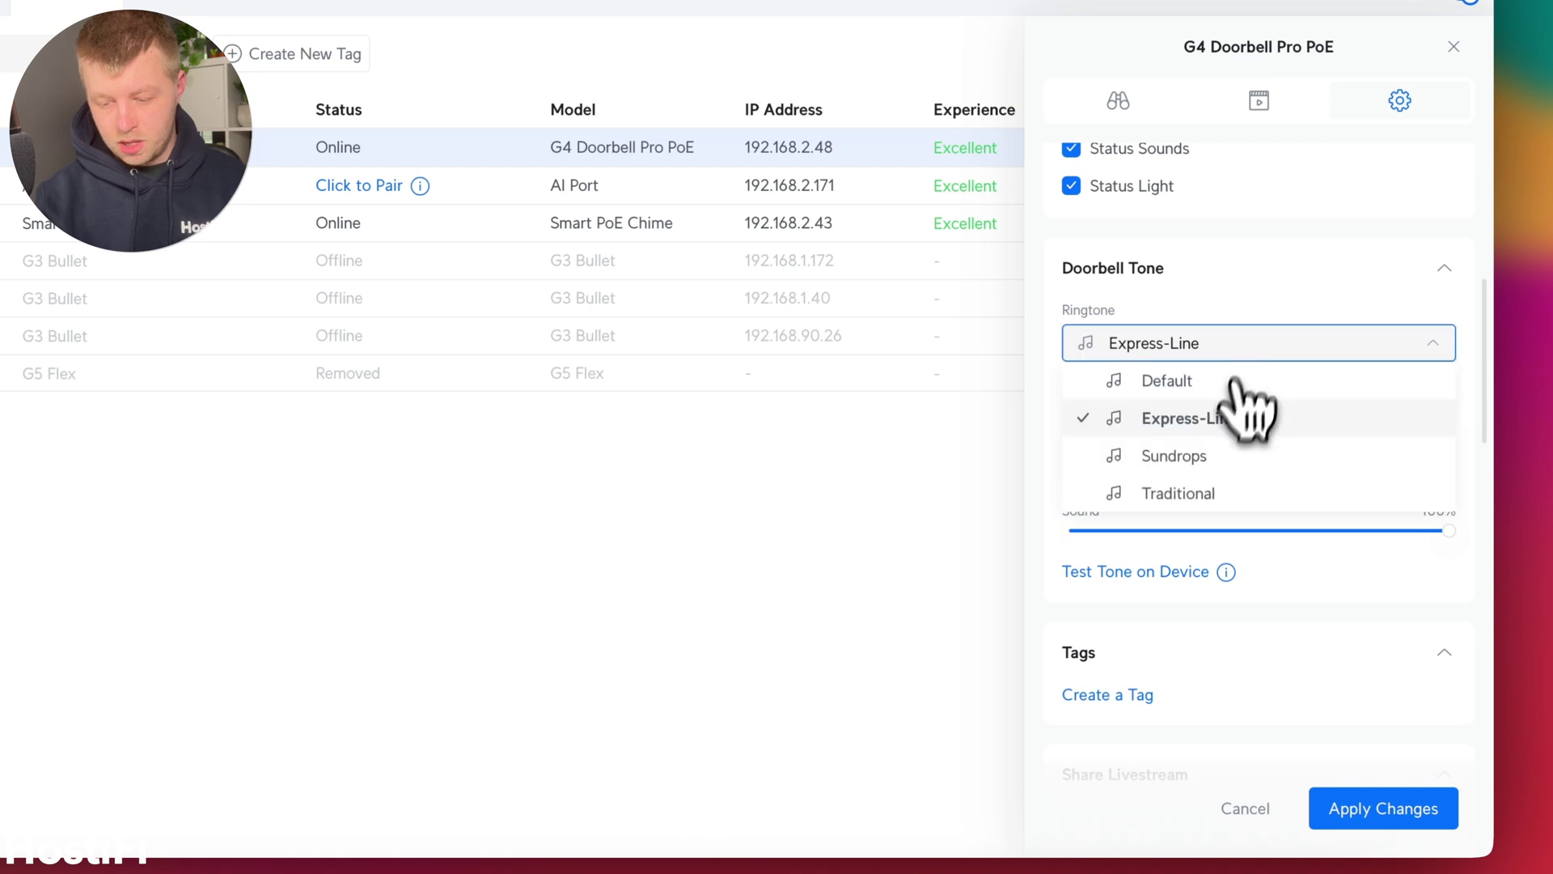
pyautogui.click(1217, 453)
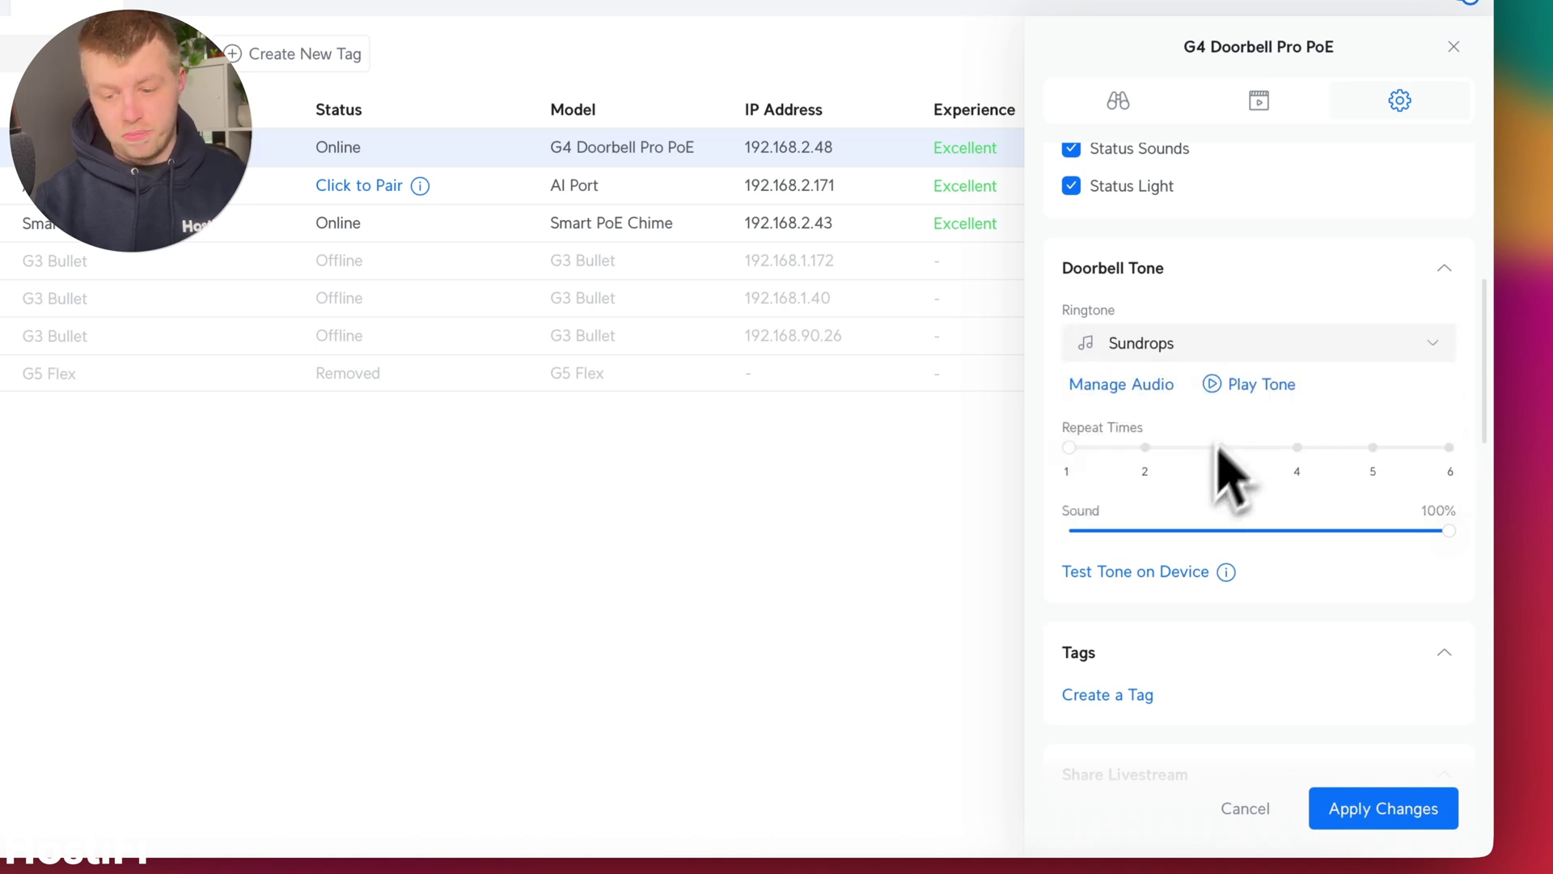
pyautogui.click(1226, 356)
pyautogui.click(1164, 495)
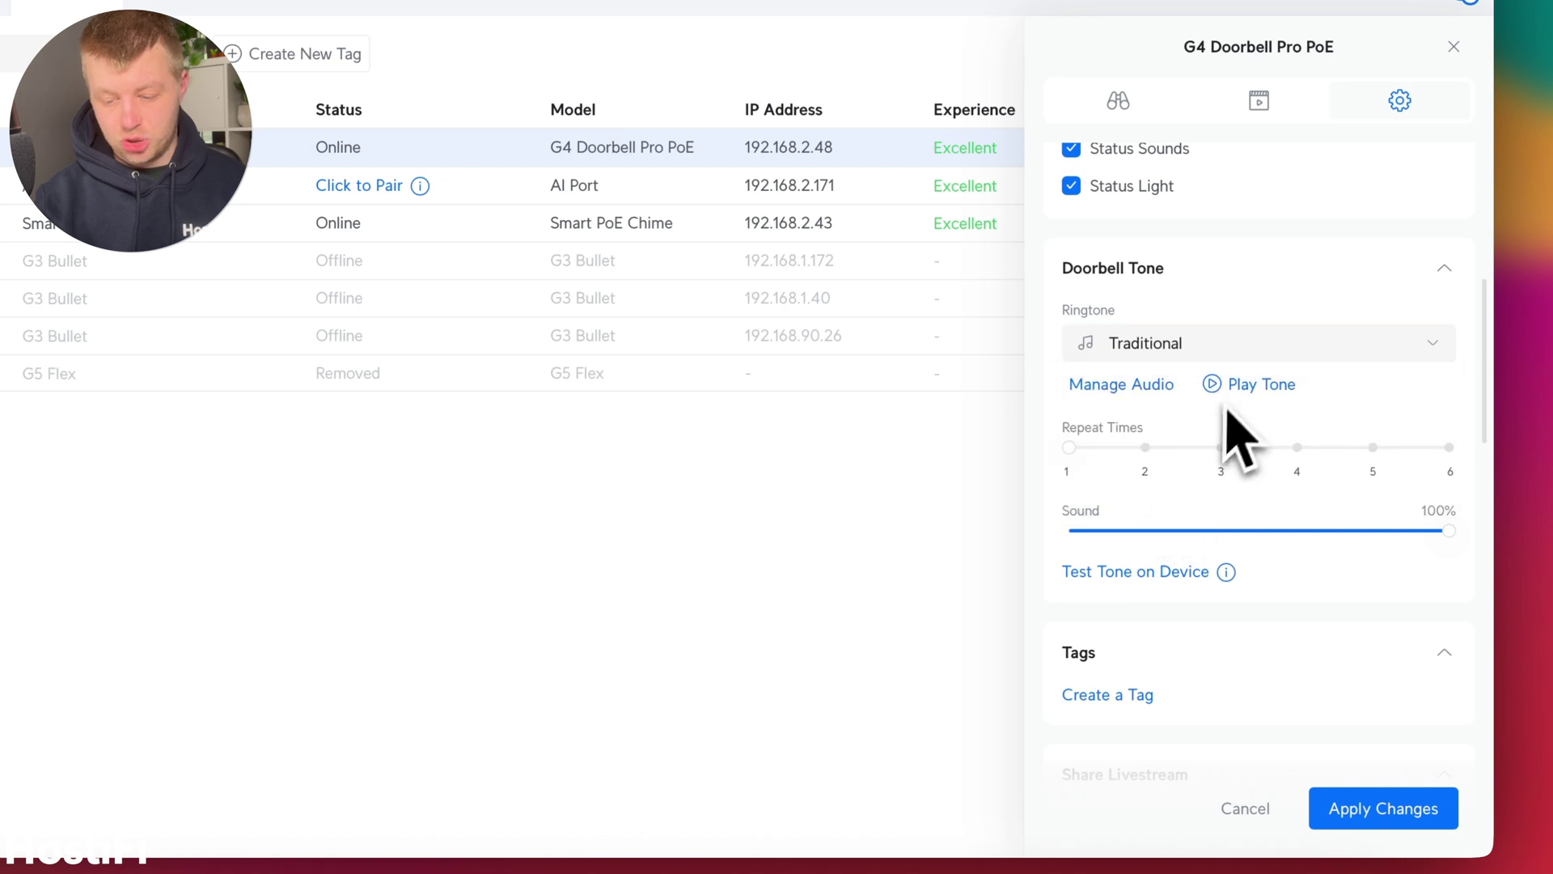
pyautogui.click(1231, 389)
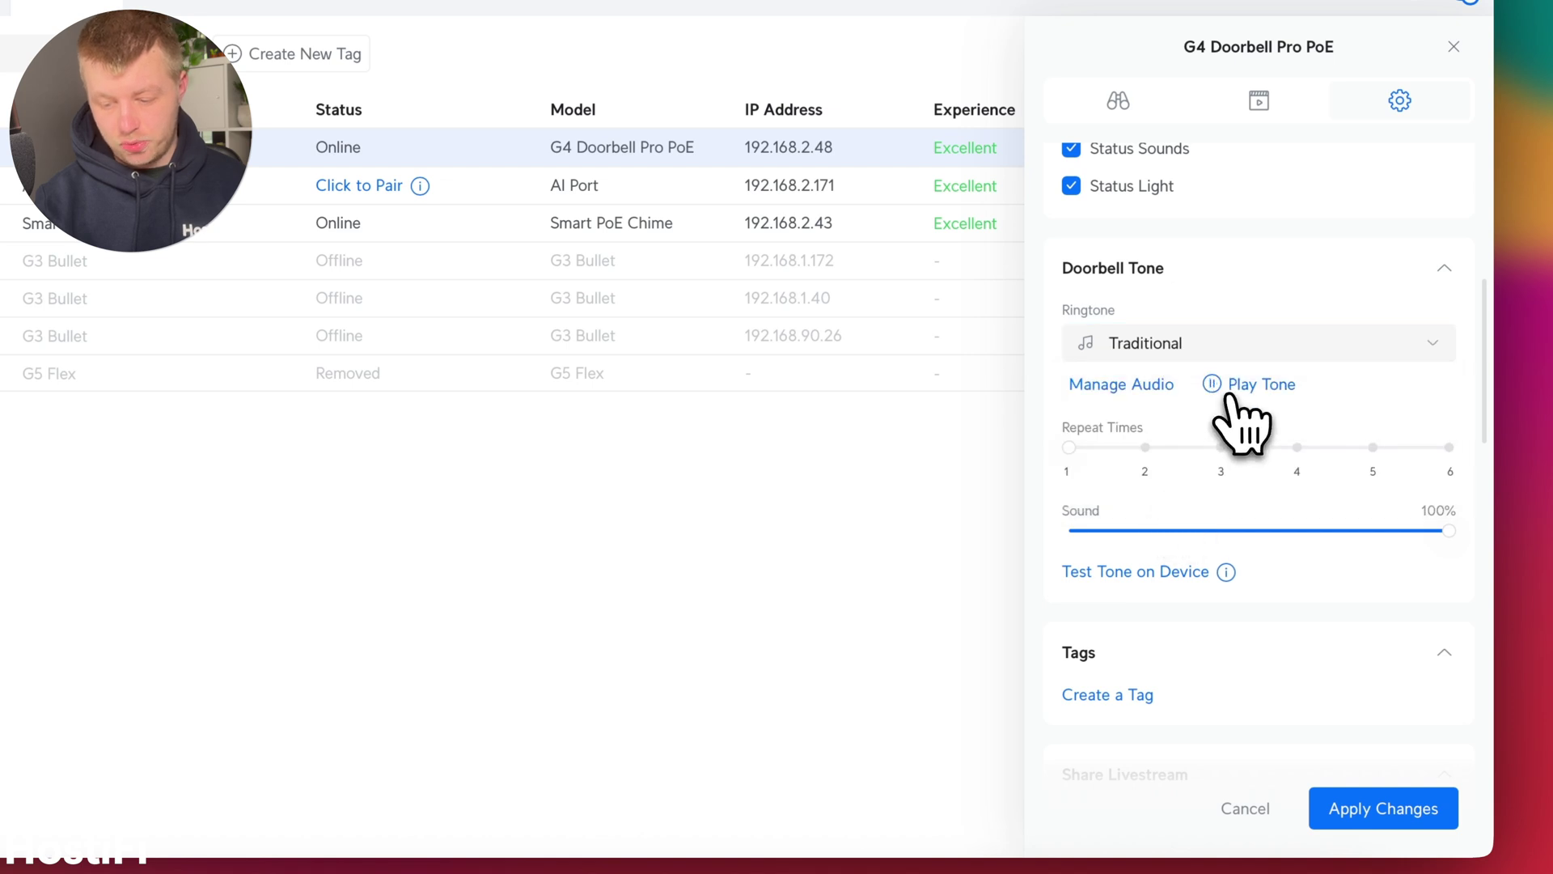
# Apply the Traditional ringtone, view the stored audio files, and return to UniFi Devices.
pyautogui.click(1116, 388)
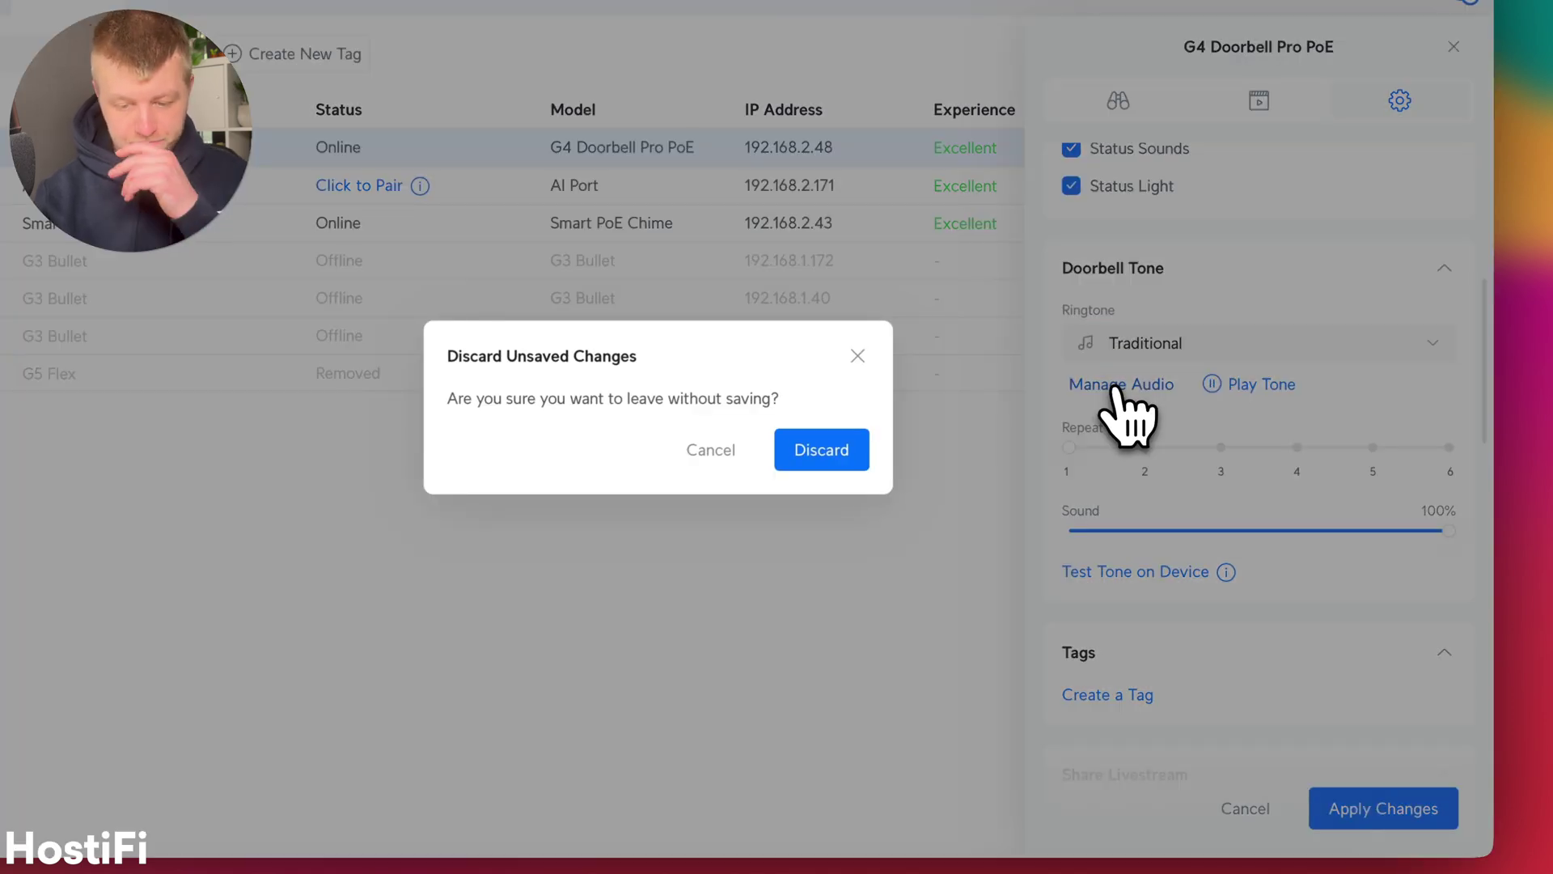
pyautogui.click(709, 455)
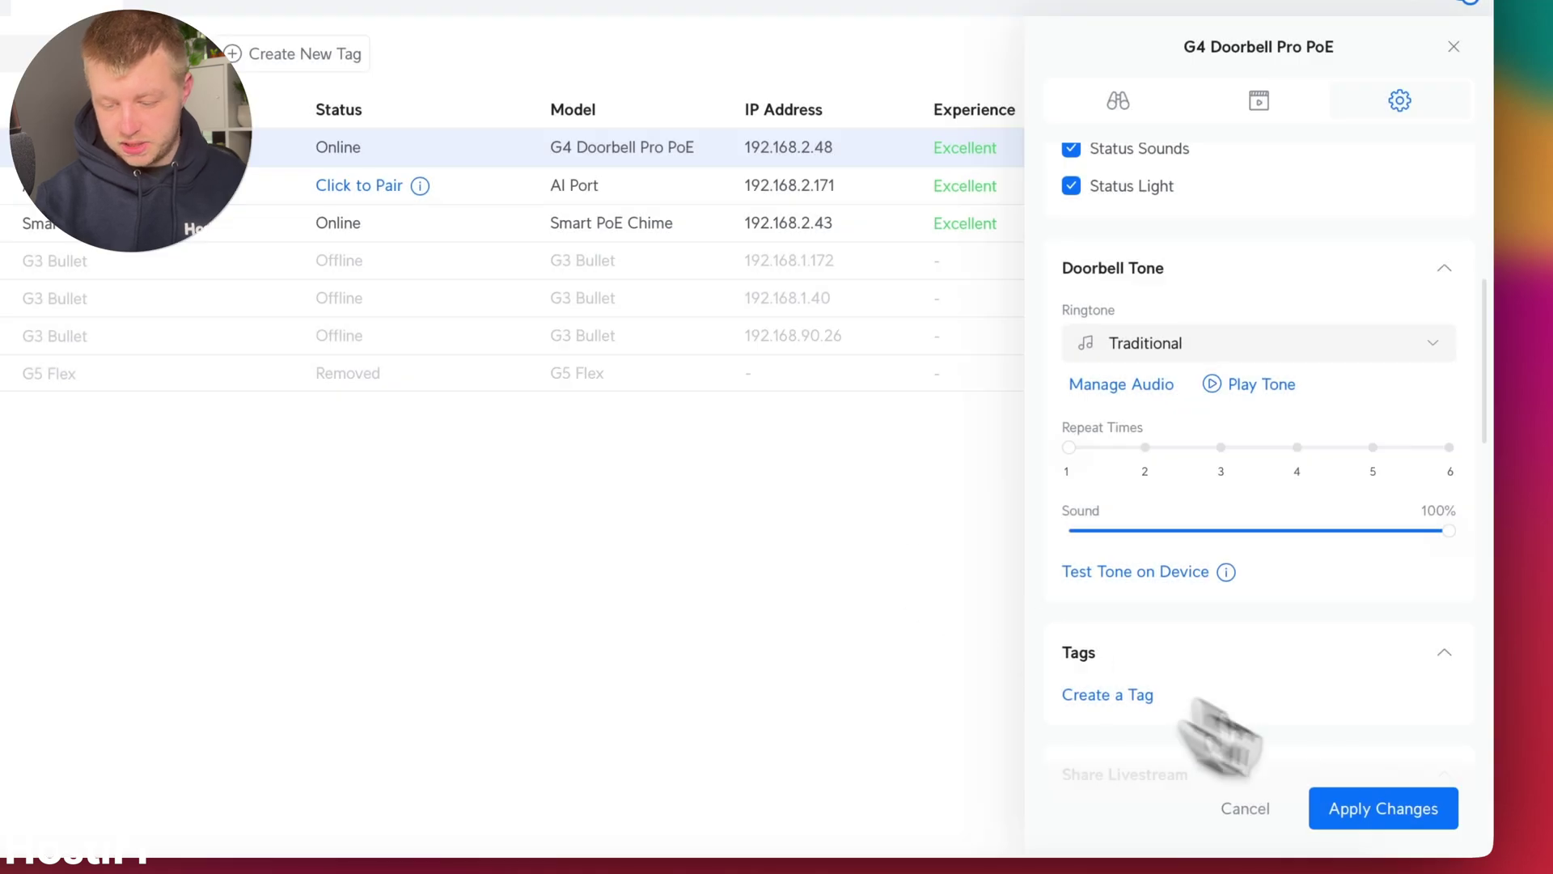
pyautogui.click(1359, 800)
pyautogui.click(1120, 385)
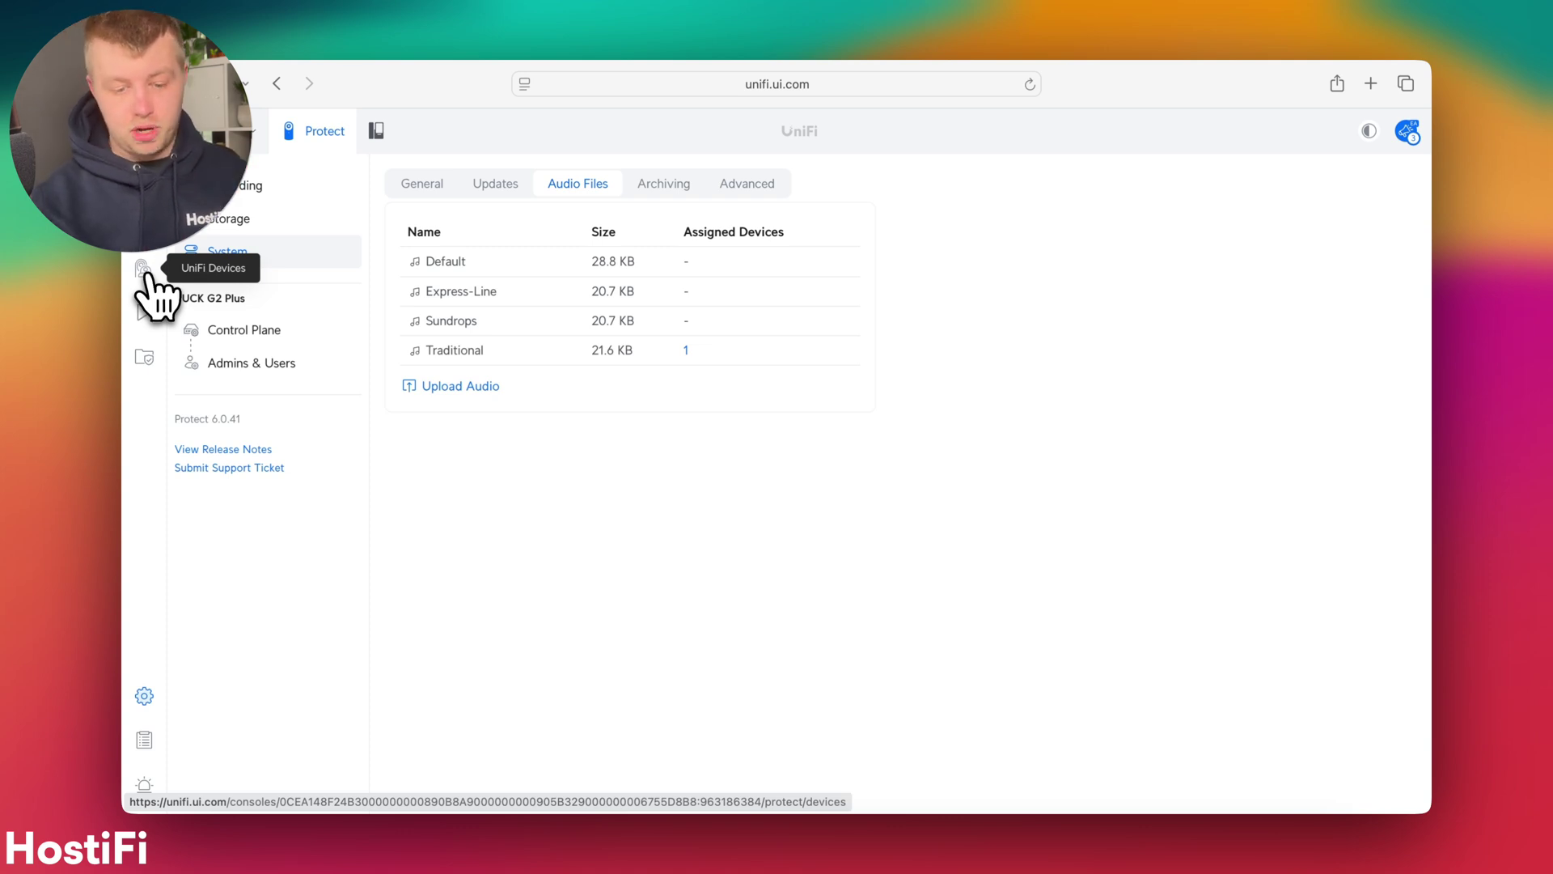
pyautogui.click(146, 272)
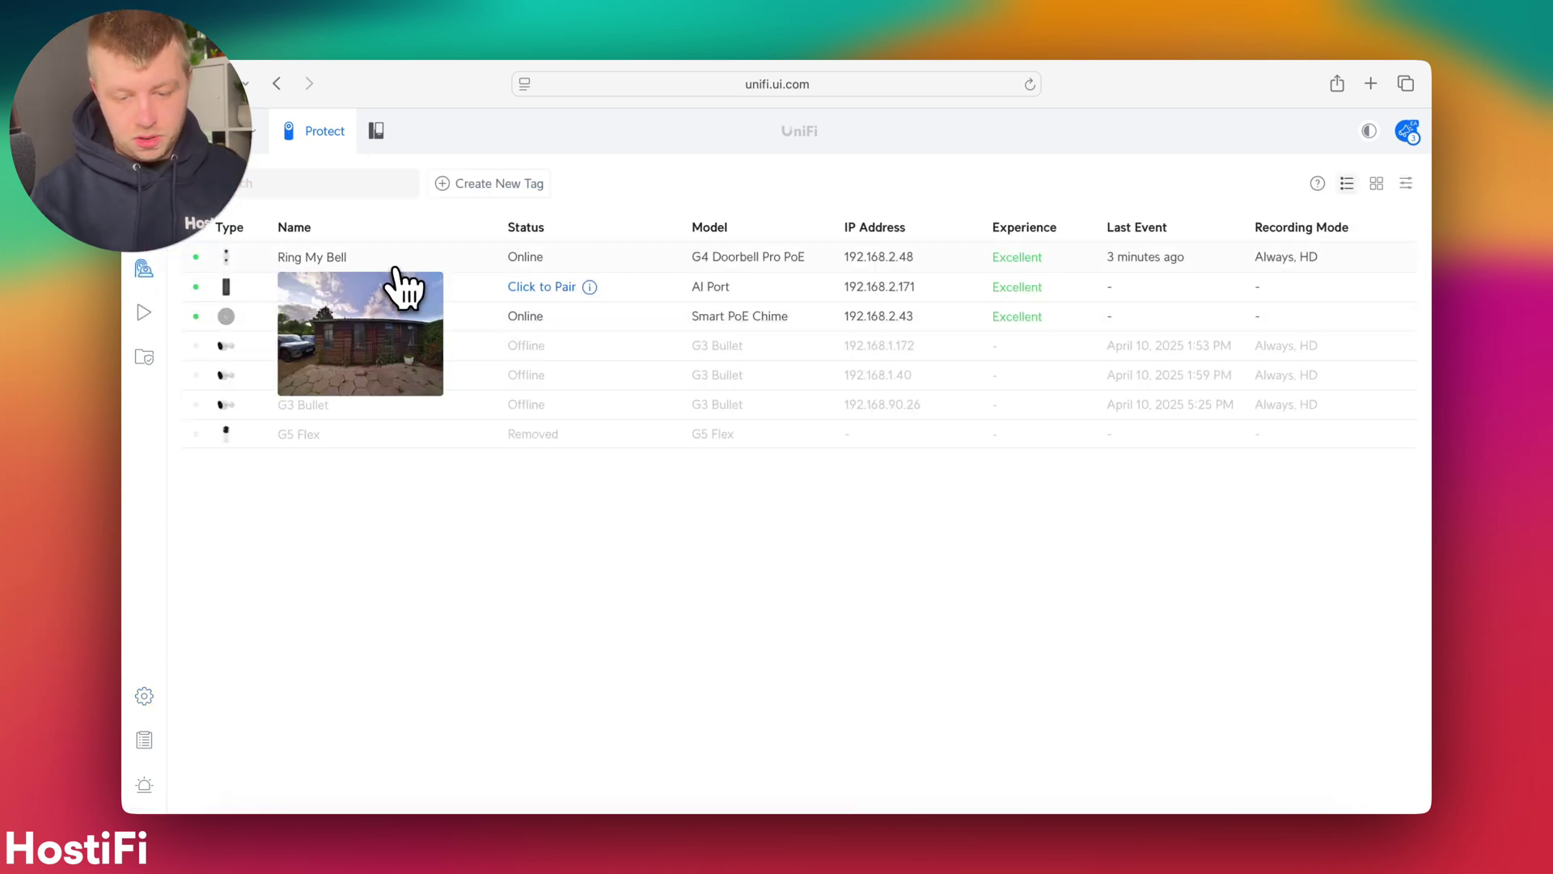
# Lower Ring My Bell's Doorbell Tone sound to about 31% in its Settings, without applying.
pyautogui.click(395, 267)
pyautogui.click(1357, 219)
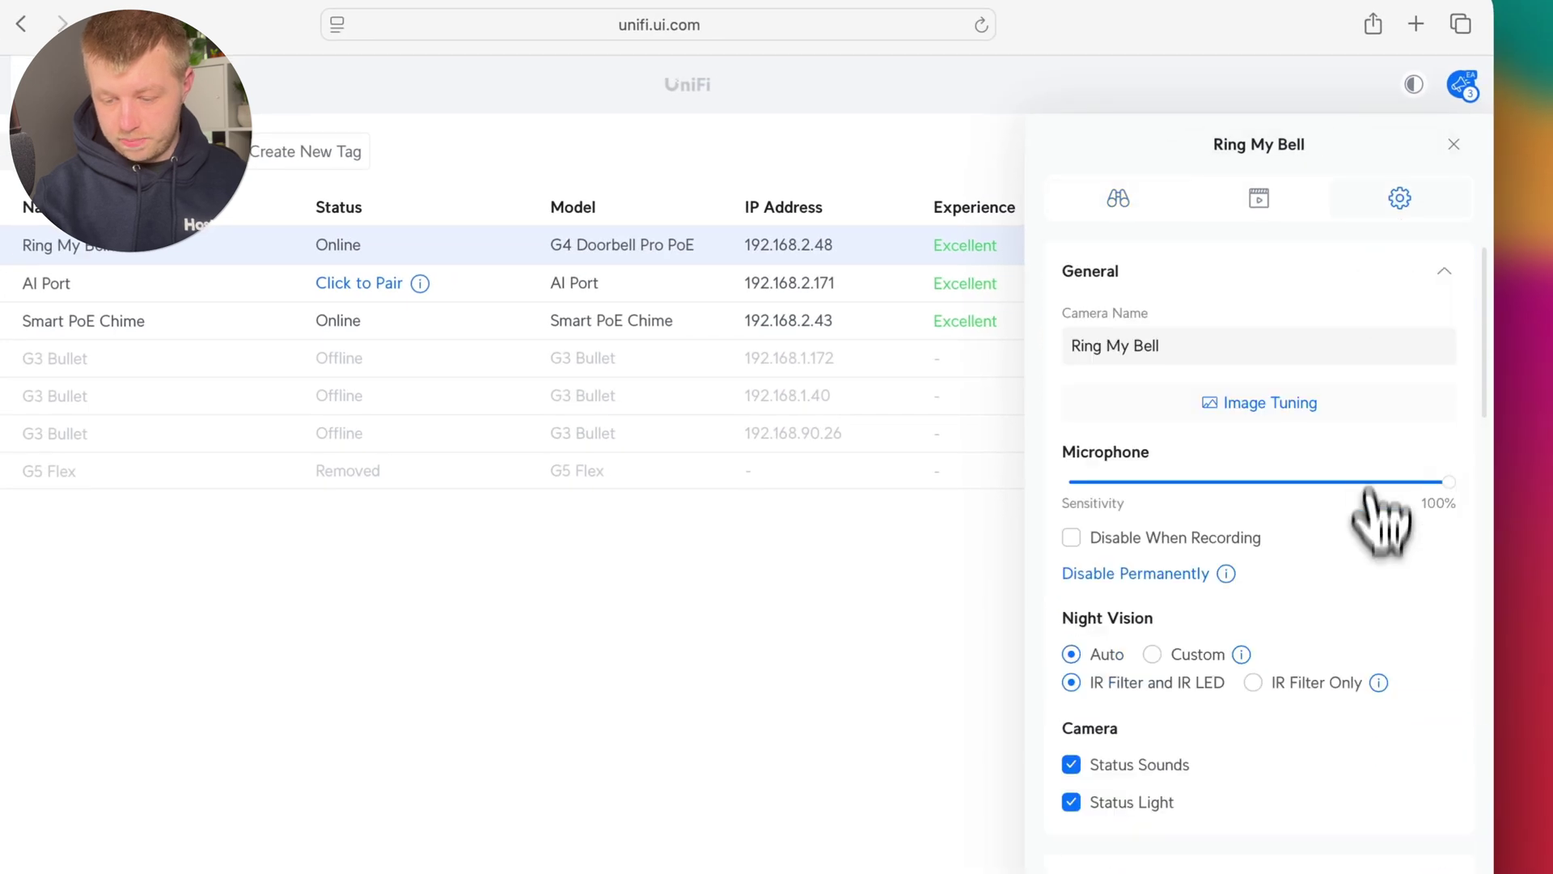
pyautogui.scroll(-8, 1367, 526)
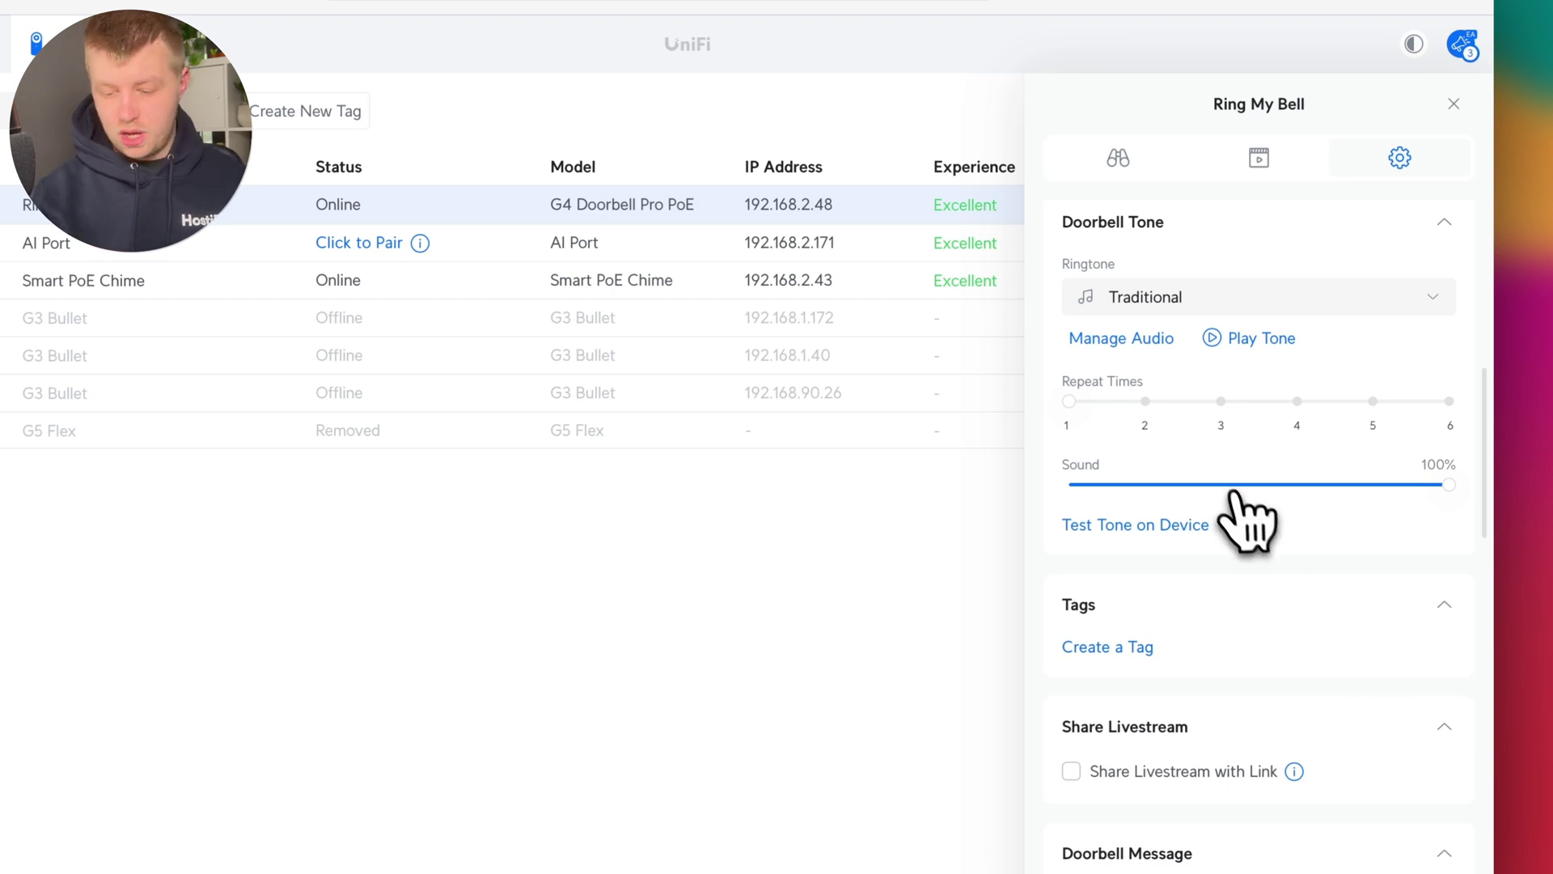
pyautogui.moveTo(1240, 486); pyautogui.dragTo(1186, 487)
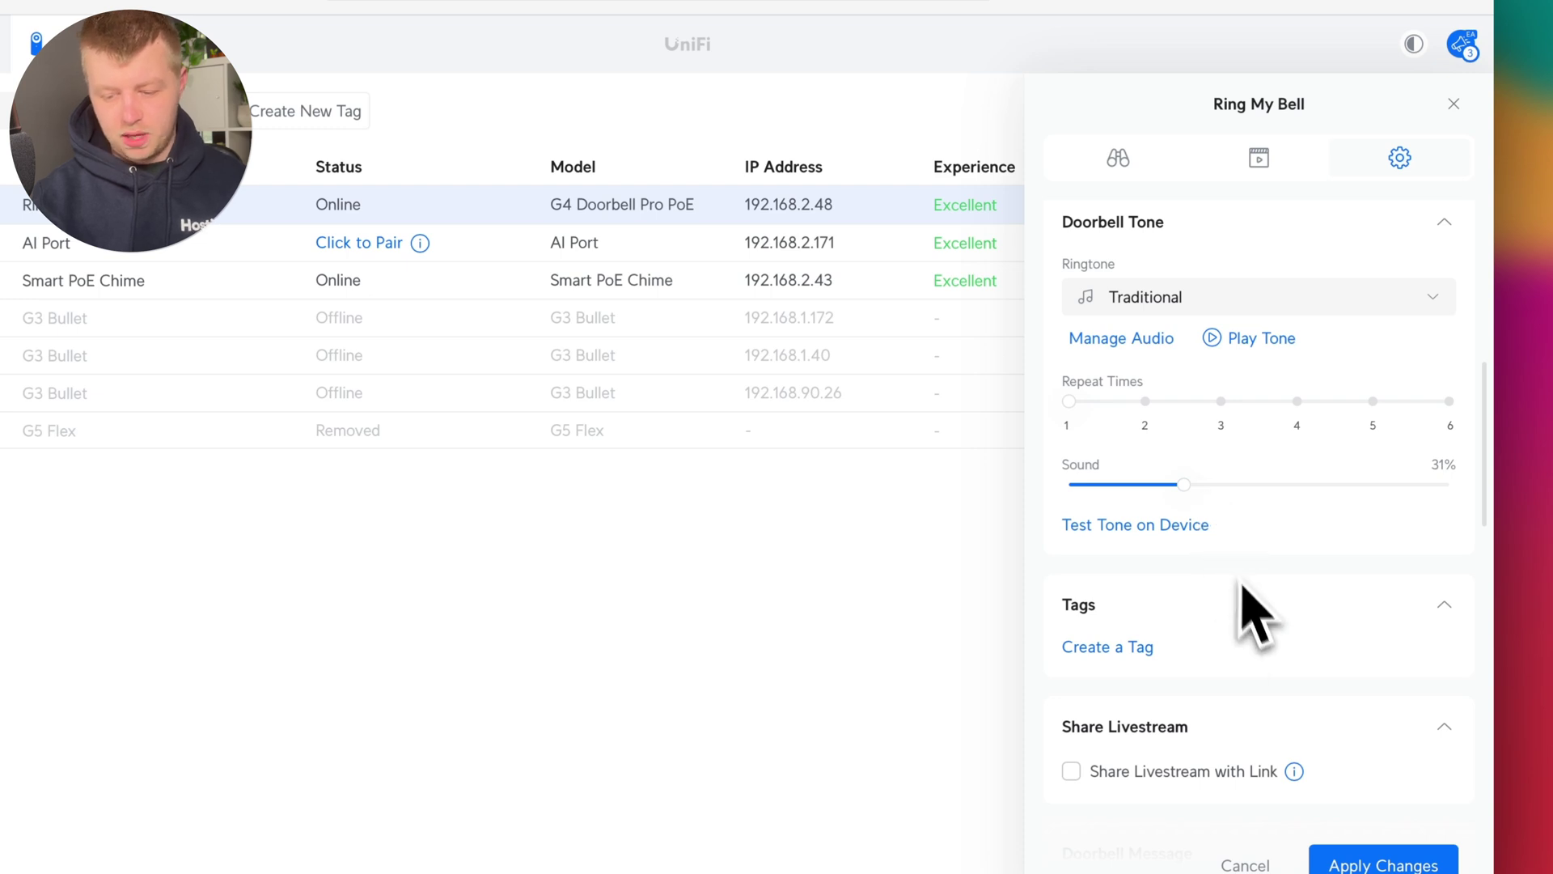
pyautogui.scroll(-2, 1248, 599)
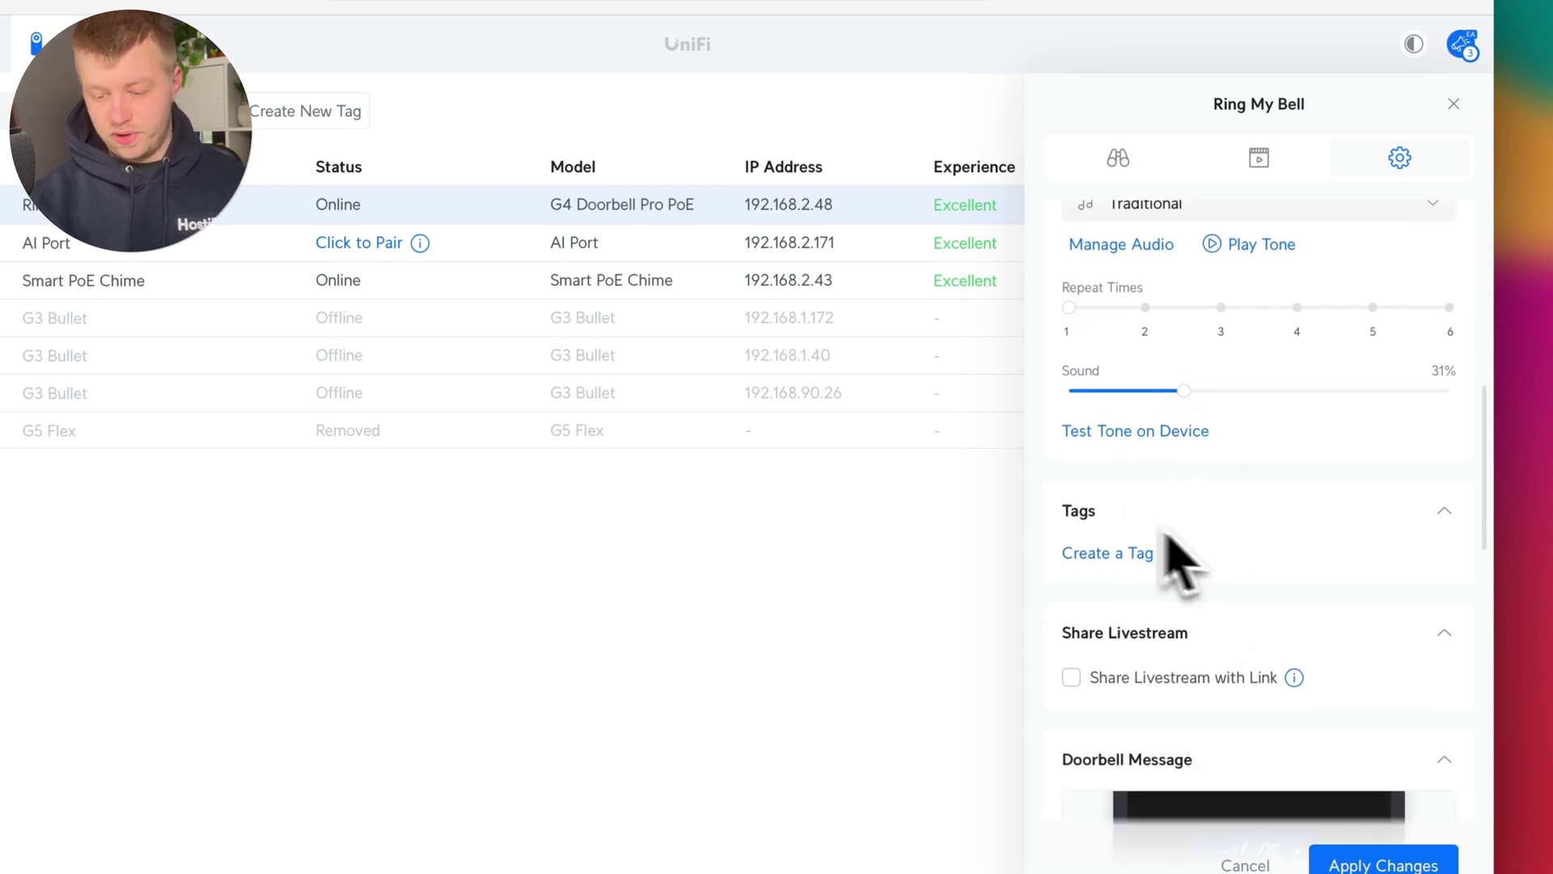
pyautogui.scroll(-6, 1186, 548)
pyautogui.scroll(1, 1235, 555)
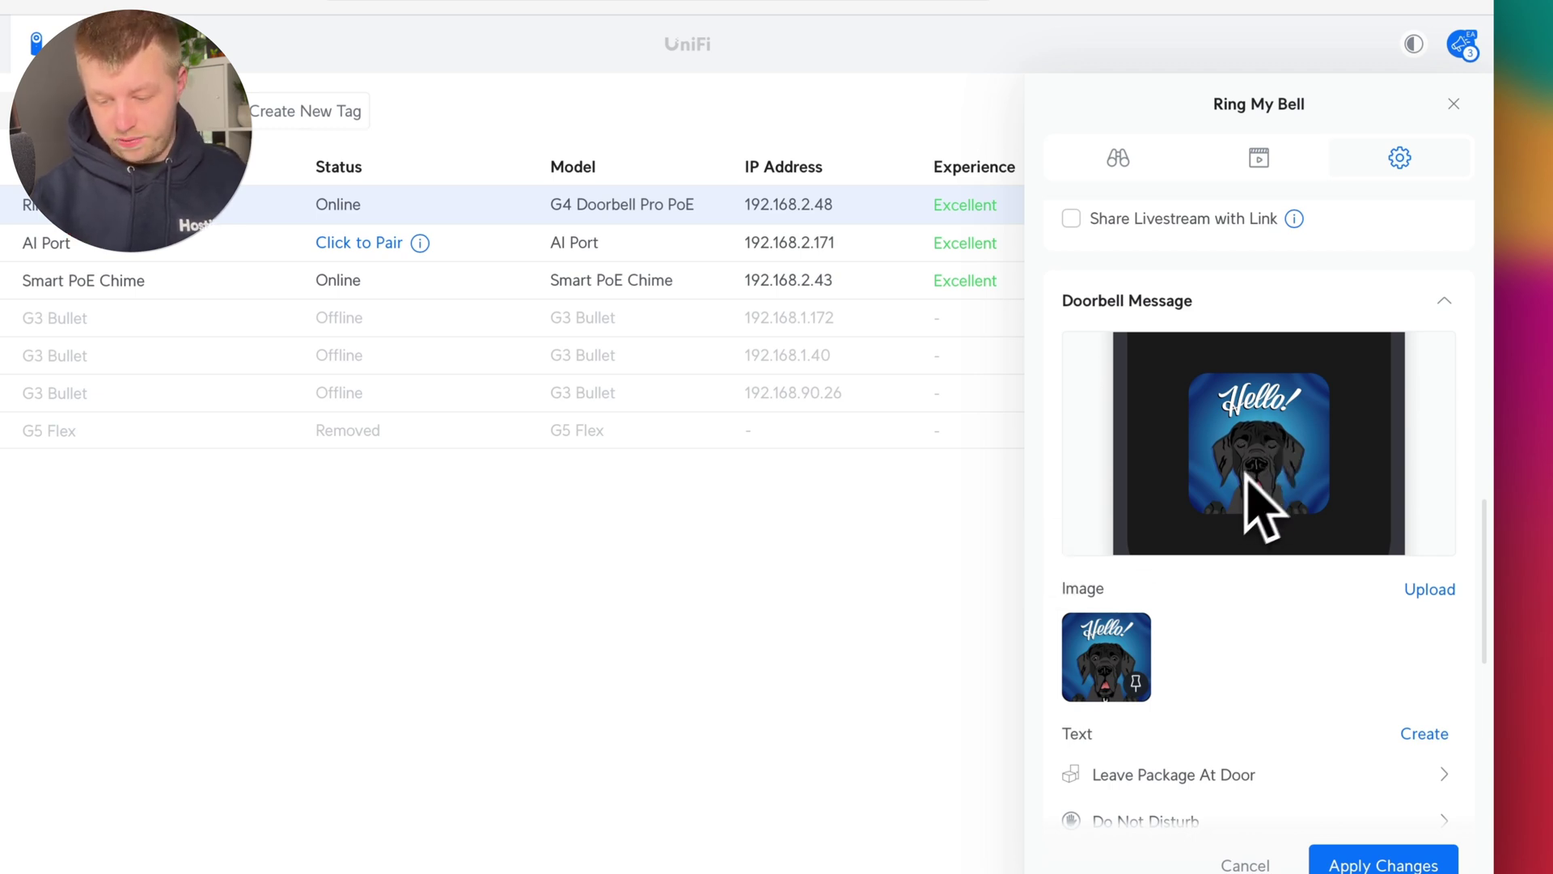
pyautogui.scroll(-2, 1310, 680)
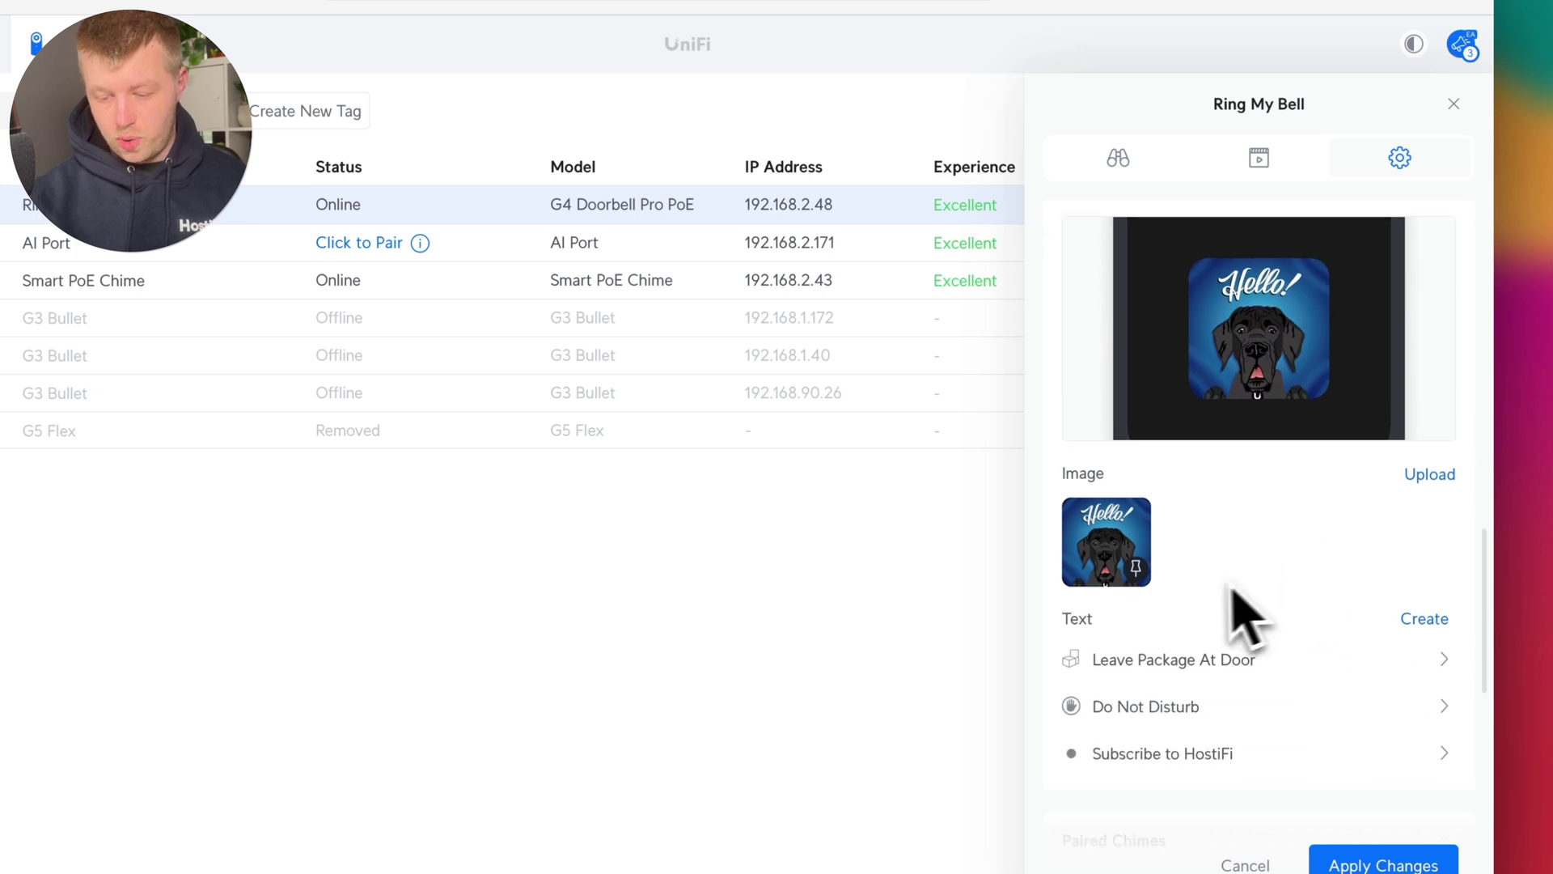
pyautogui.click(1429, 477)
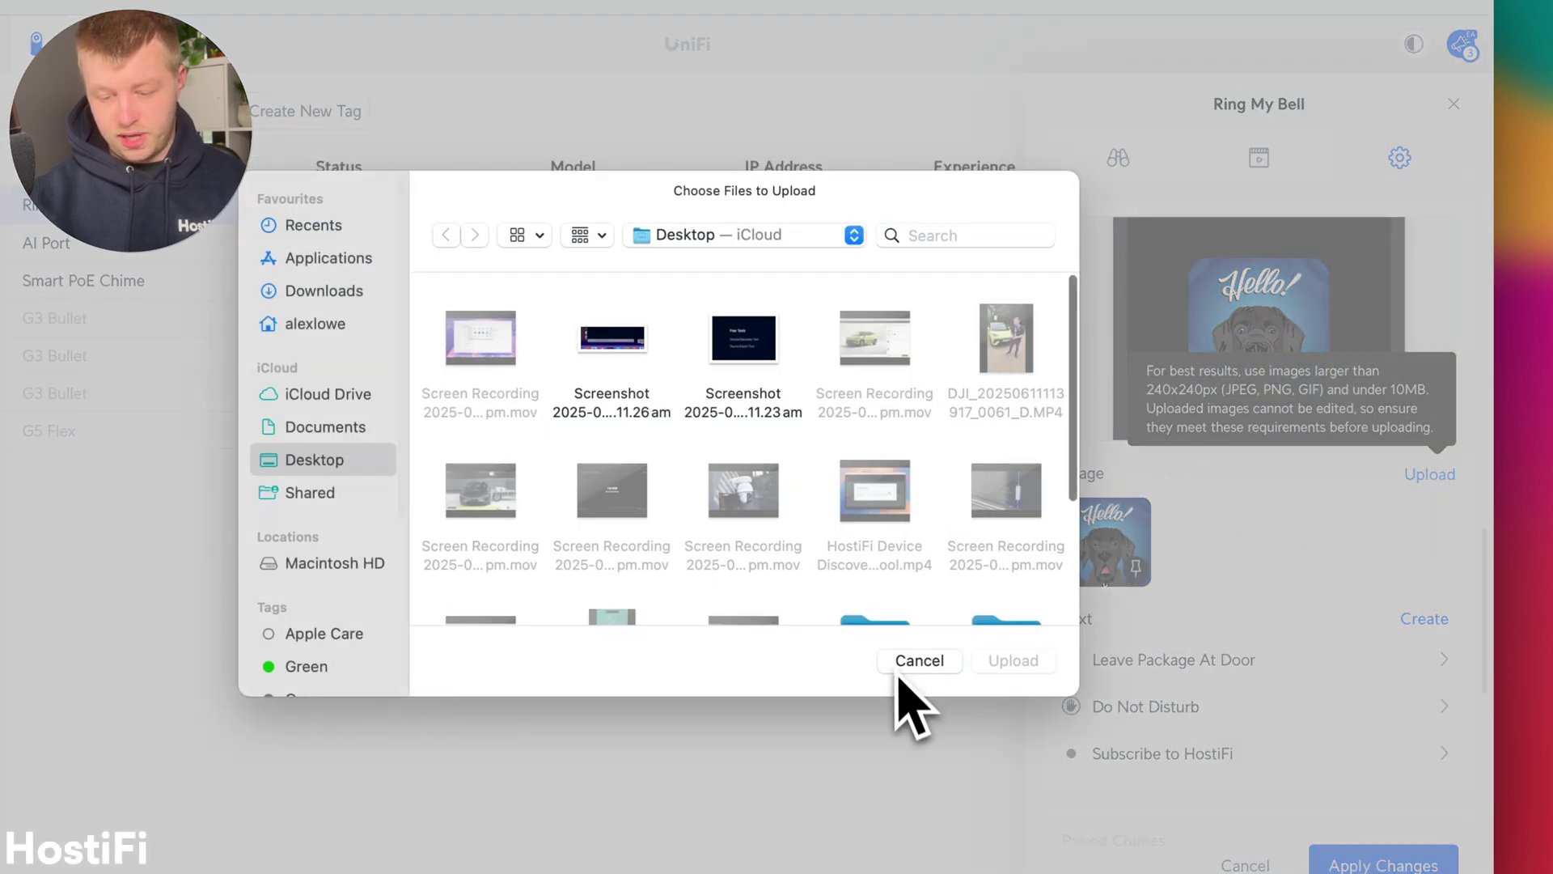
pyautogui.click(904, 665)
pyautogui.scroll(-2, 1196, 623)
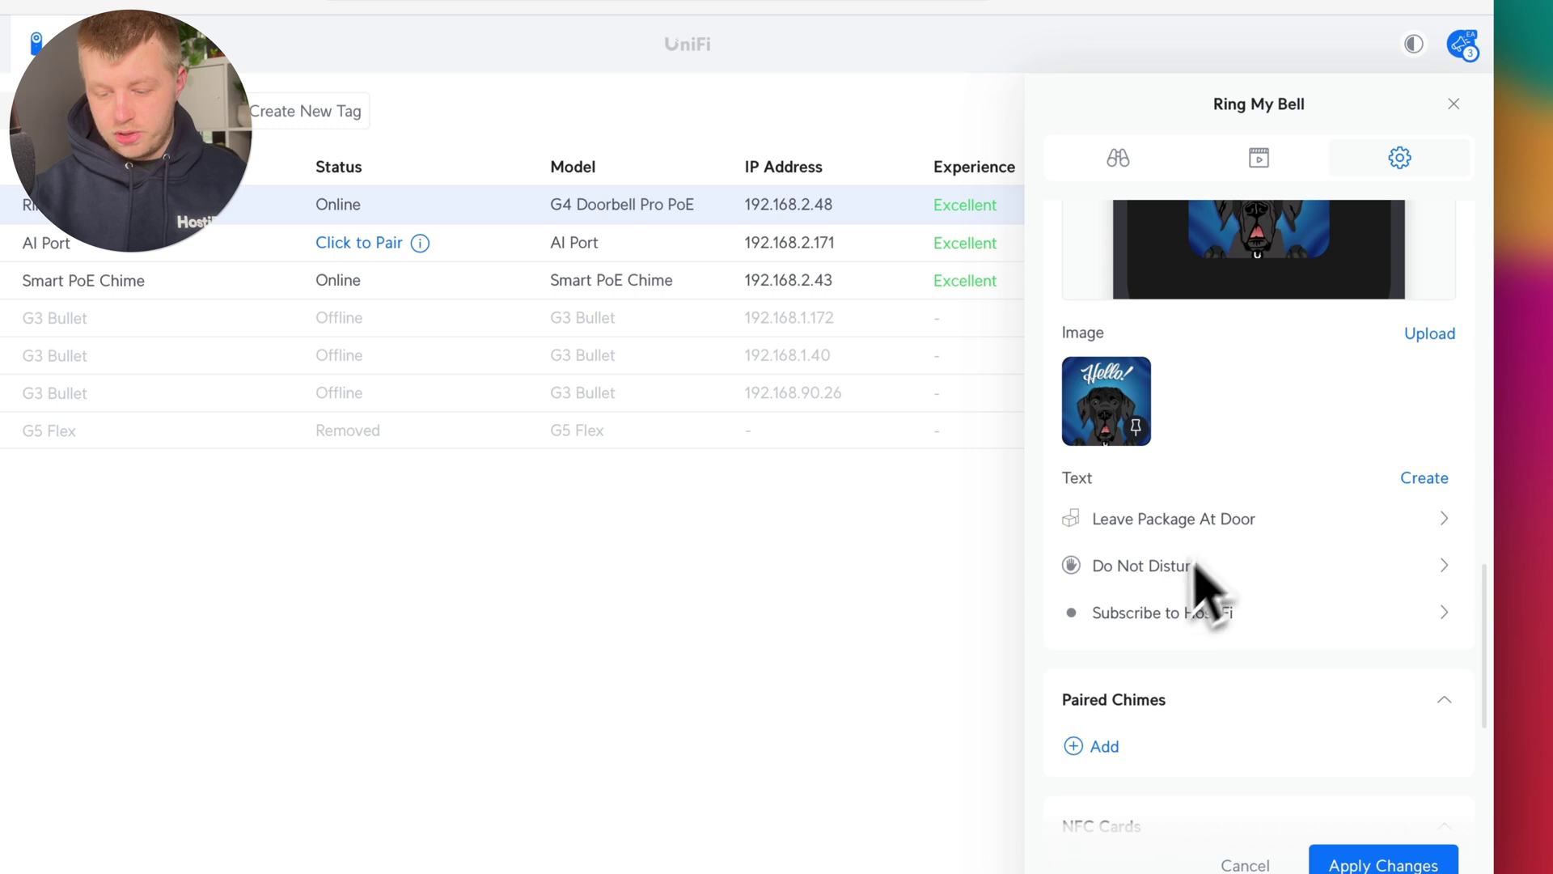
pyautogui.click(1203, 619)
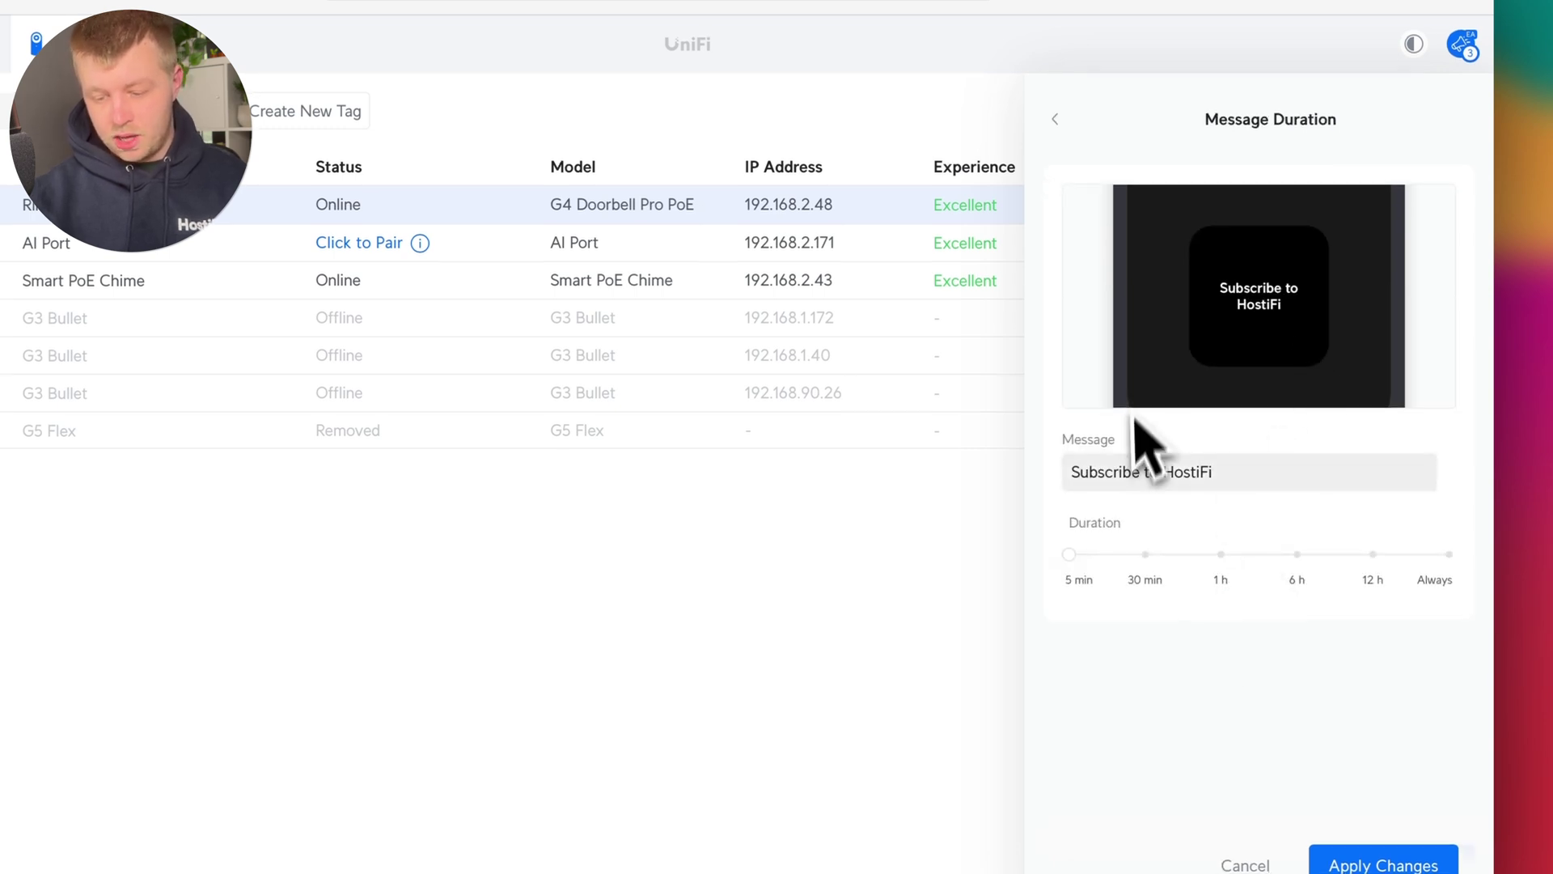
pyautogui.scroll(1, 1173, 234)
pyautogui.click(1056, 145)
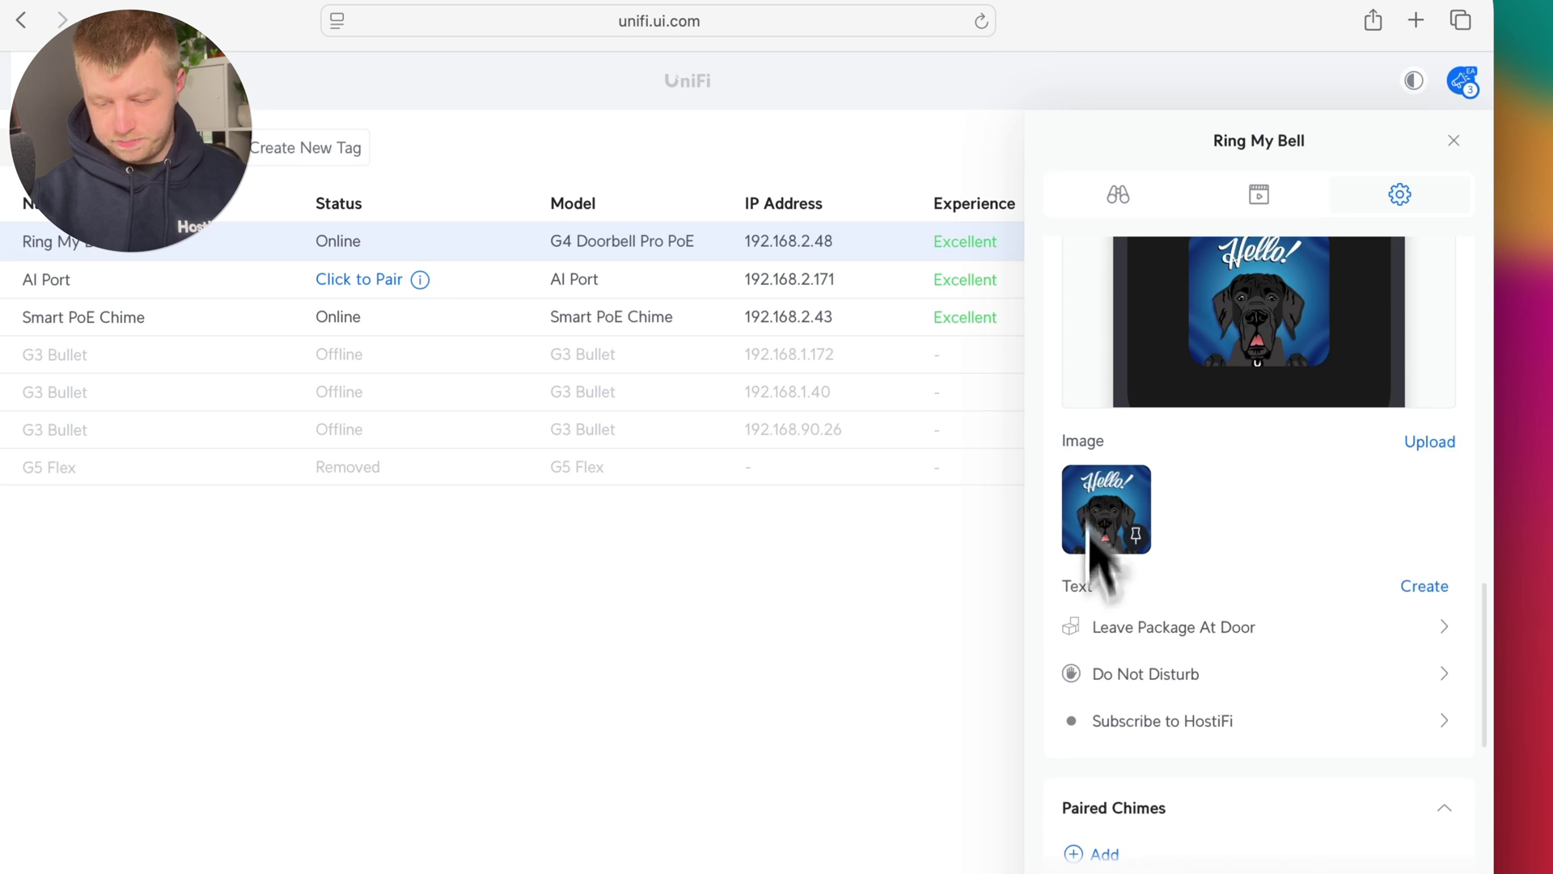
pyautogui.click(1155, 631)
pyautogui.scroll(1, 1091, 218)
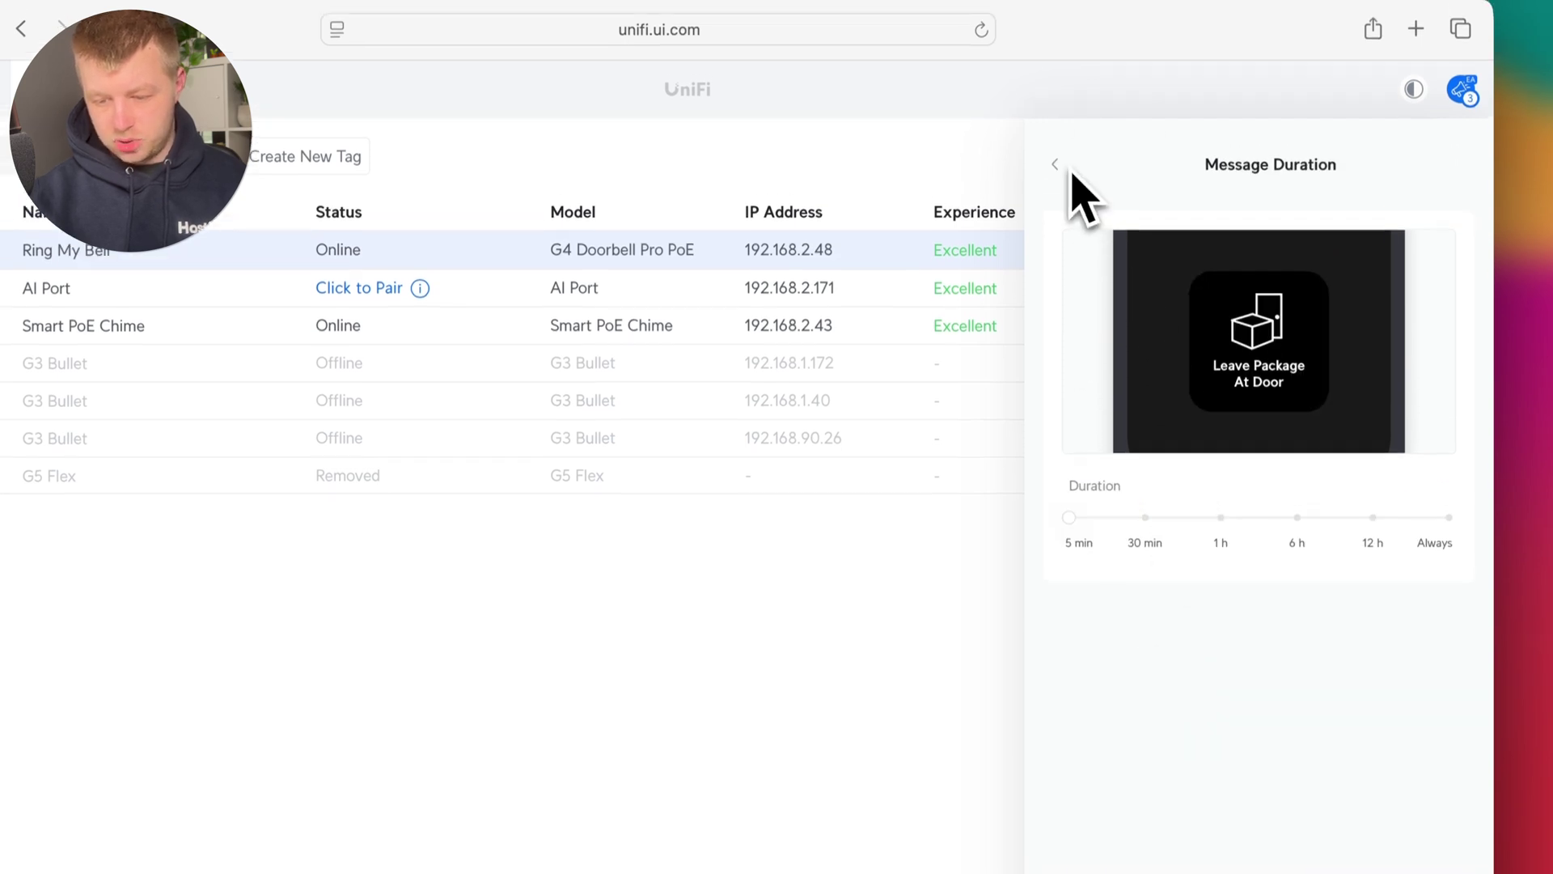
pyautogui.scroll(-1, 1125, 388)
pyautogui.click(1056, 159)
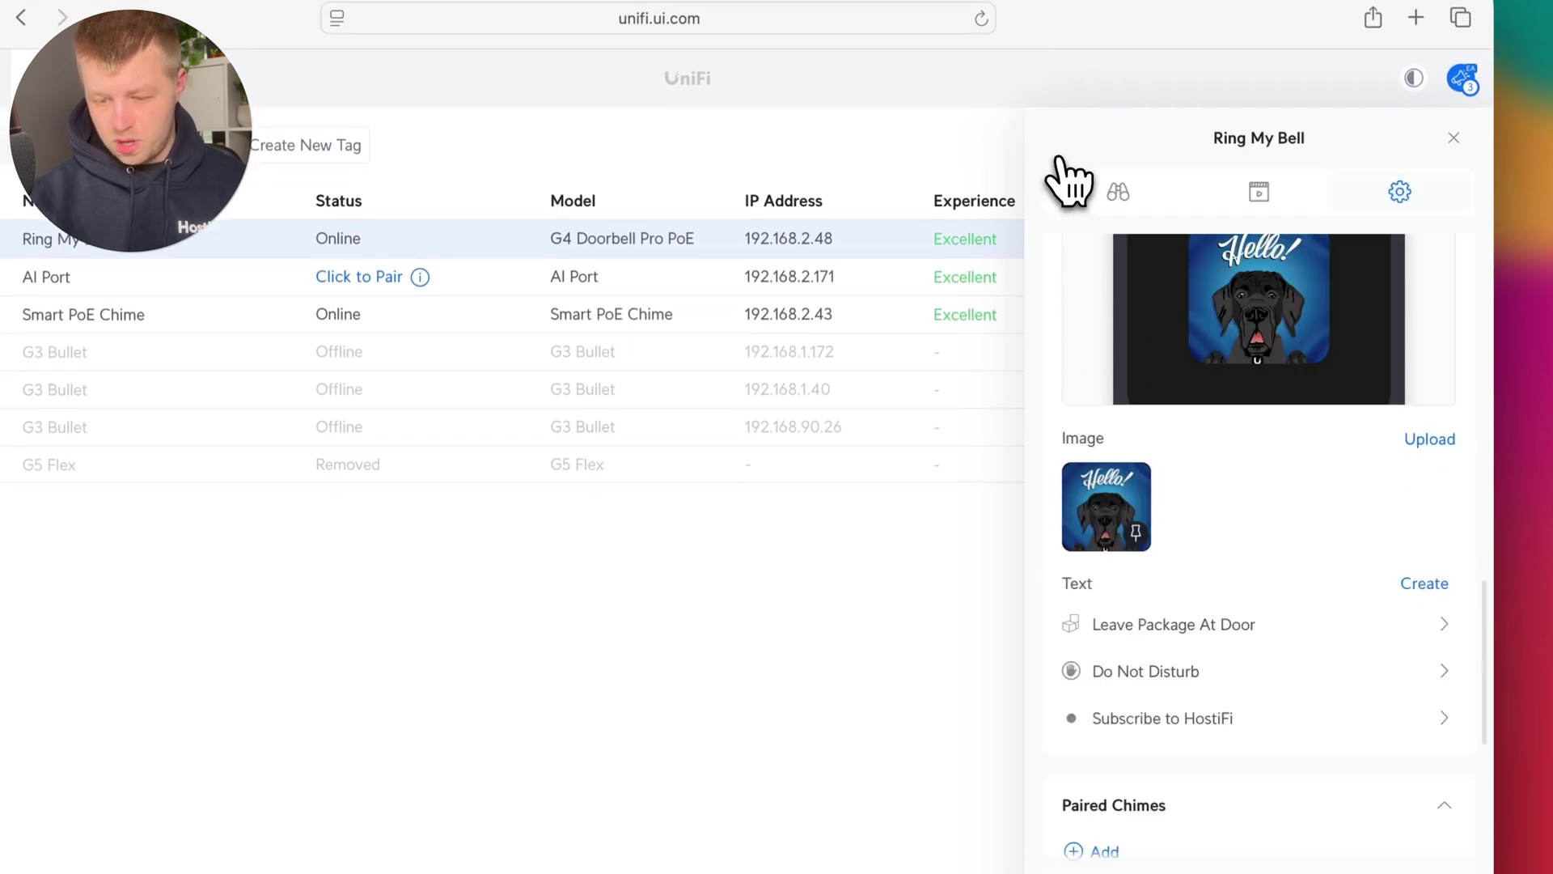
pyautogui.scroll(-5, 1205, 645)
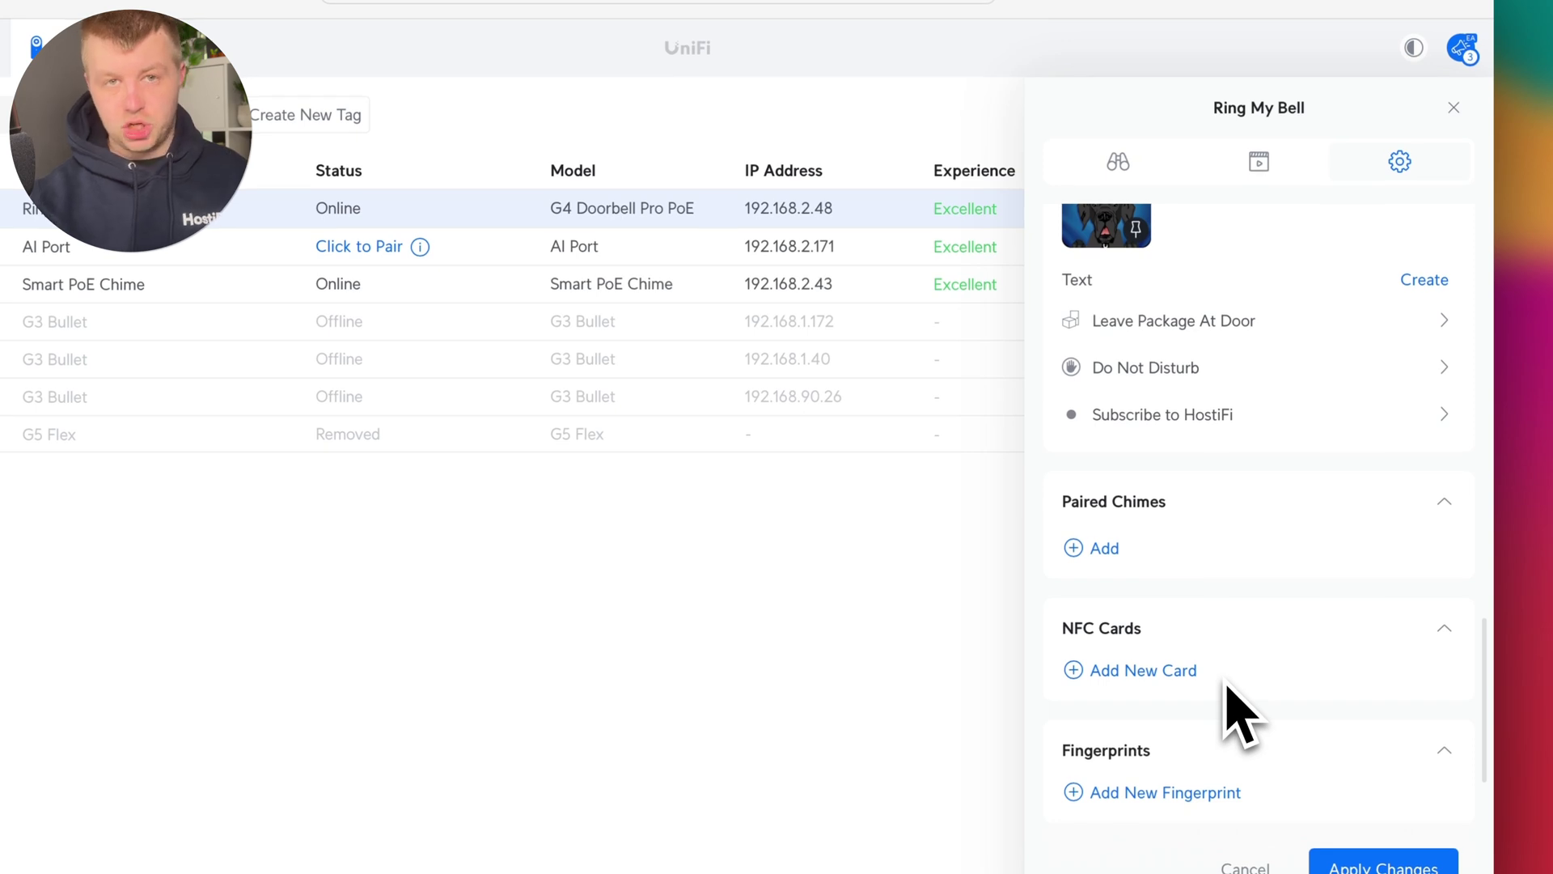
pyautogui.scroll(-3, 1227, 685)
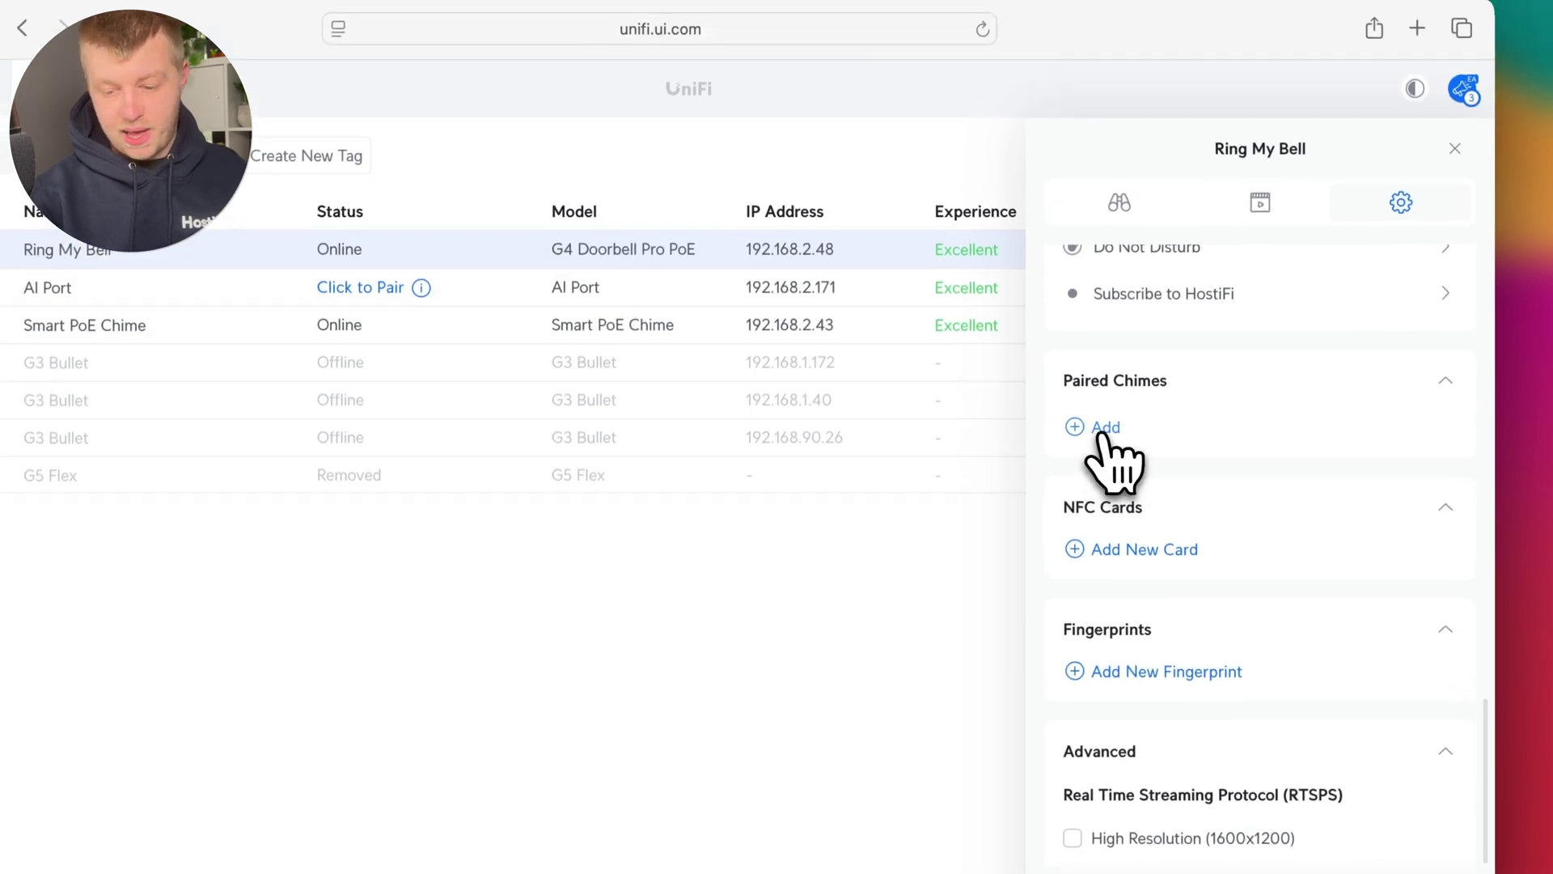
# Pair the Smart PoE Chime with the Ring My Bell doorbell and save the pairing.
pyautogui.click(1102, 429)
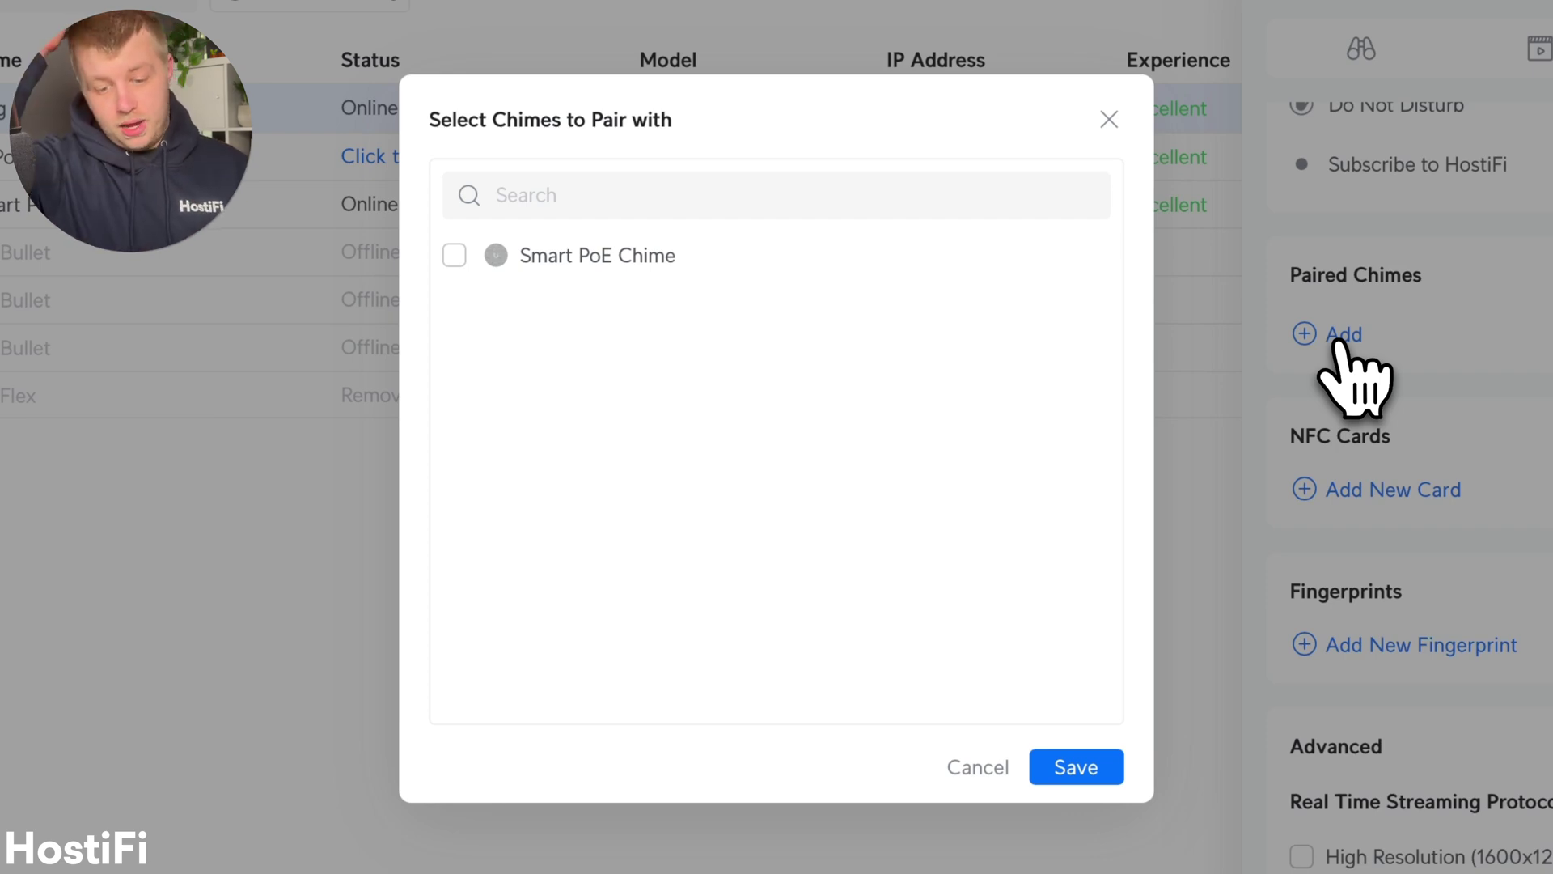
pyautogui.click(651, 256)
pyautogui.click(1067, 772)
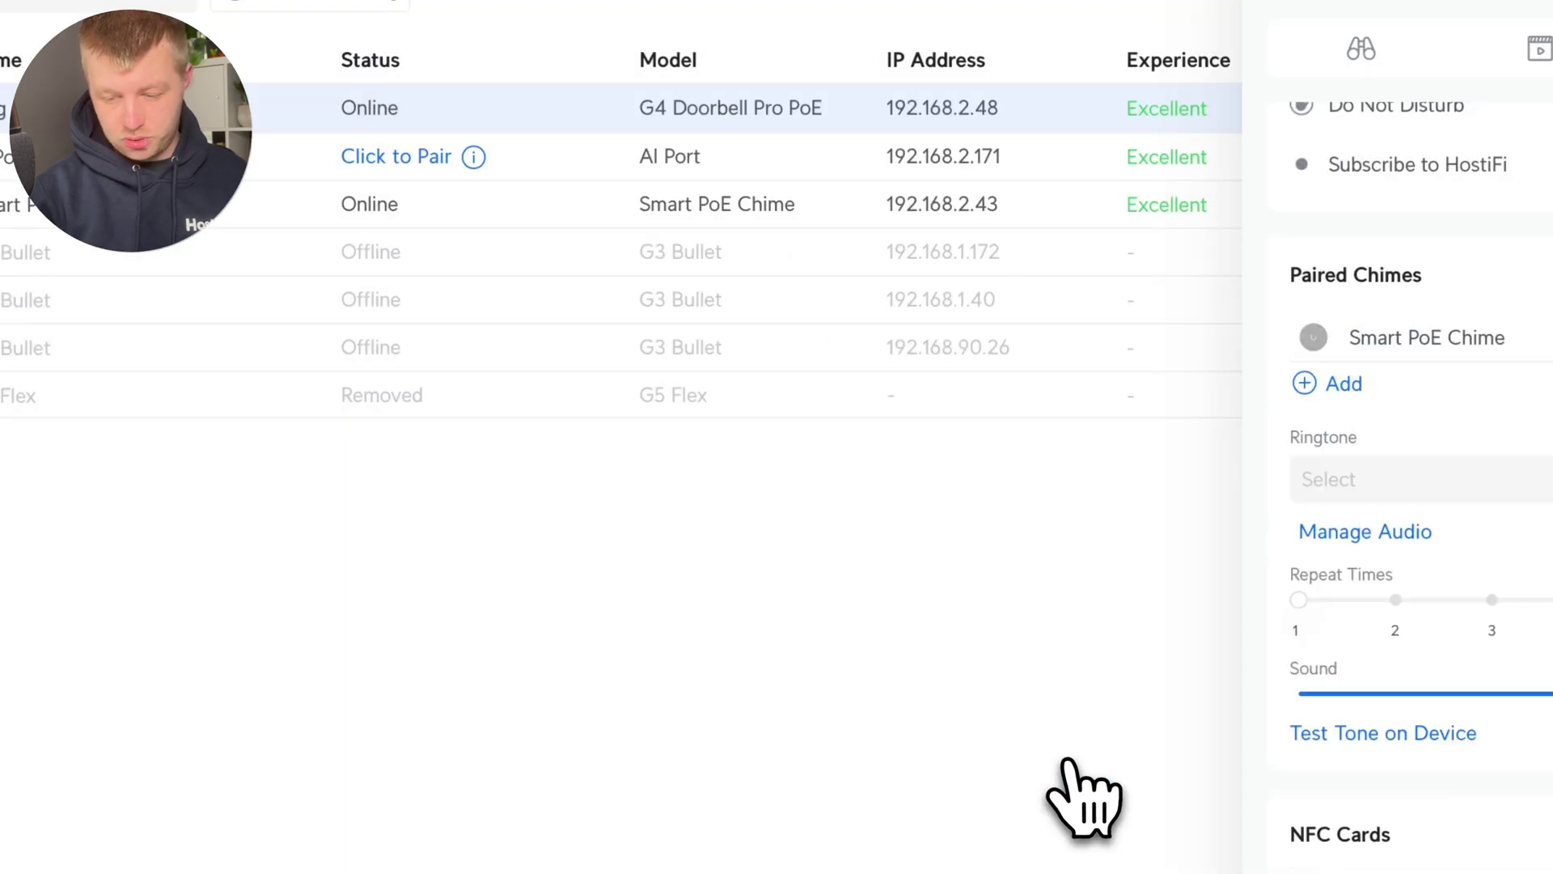
pyautogui.scroll(-5, 1375, 647)
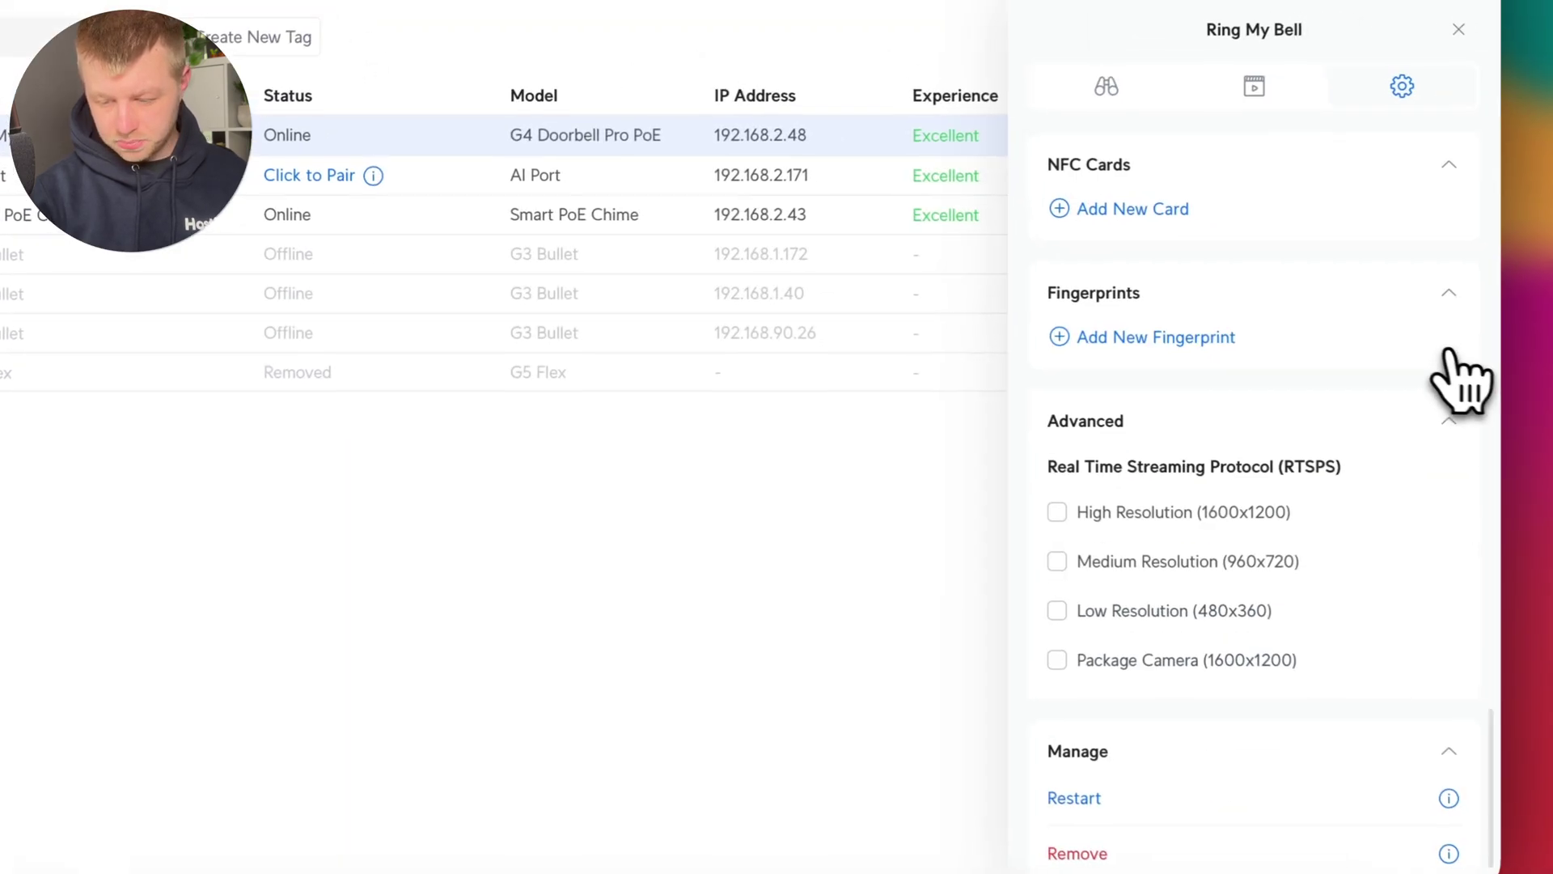
pyautogui.scroll(4, 1448, 351)
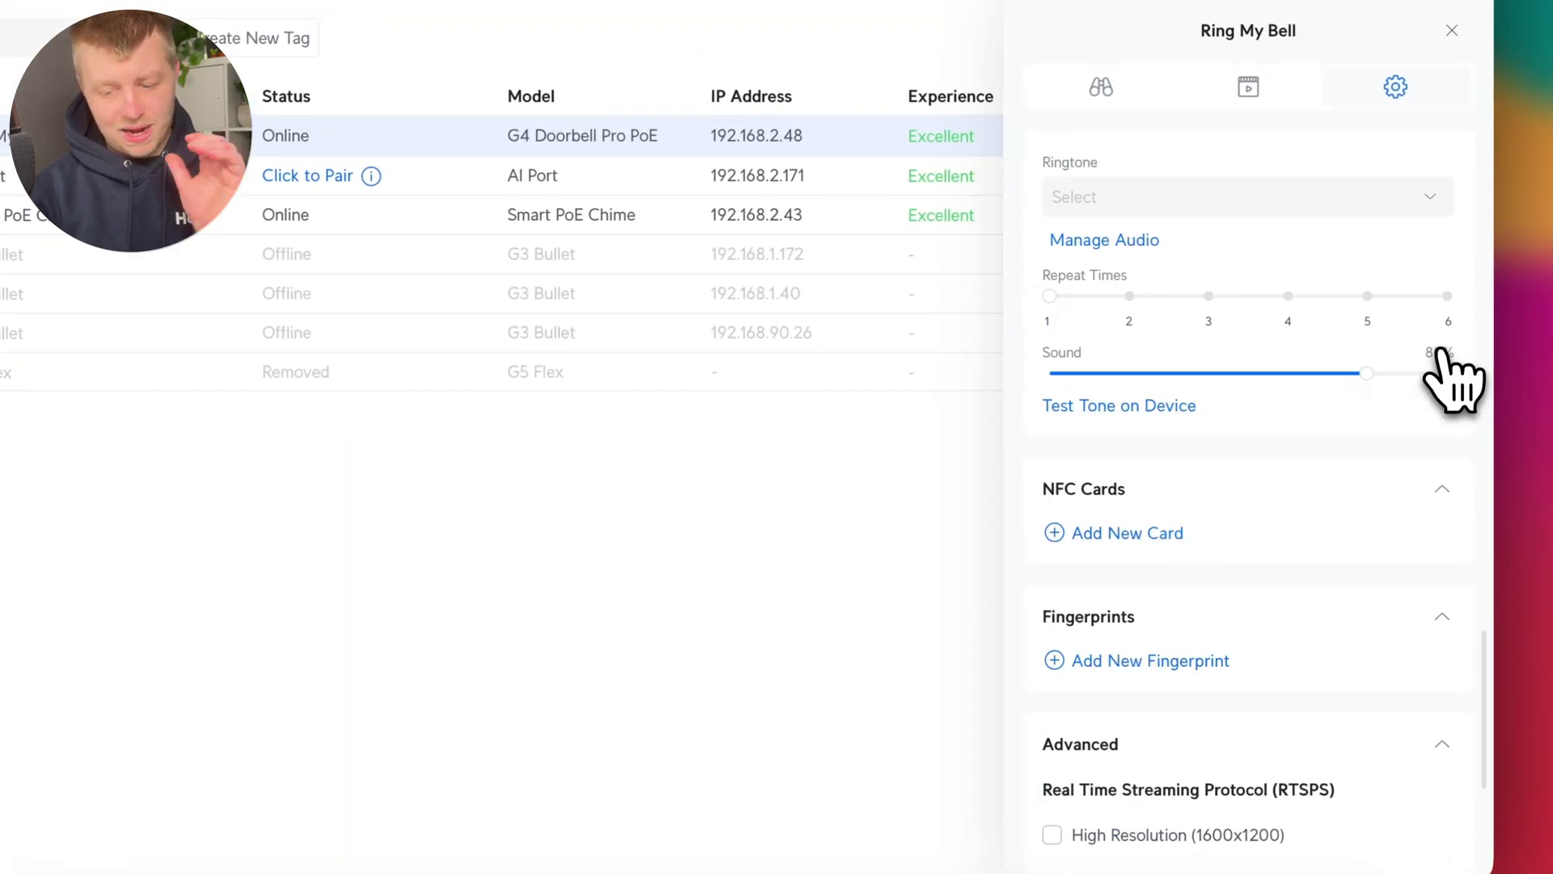
pyautogui.scroll(2, 1448, 376)
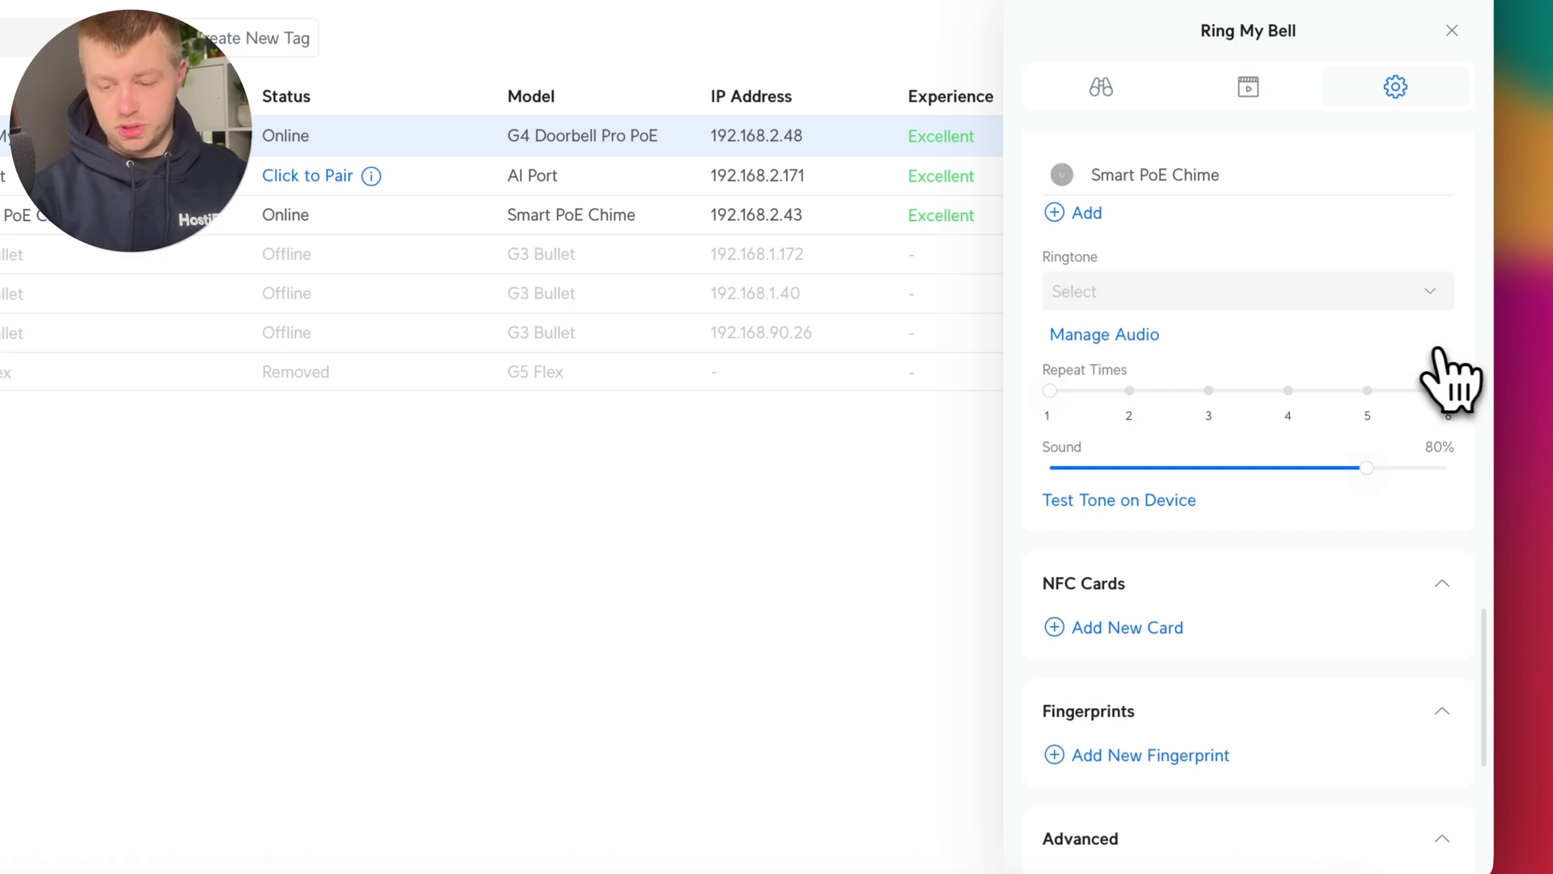
# Set the chime to the Default ringtone at 100% sound, test it on the device, and apply.
pyautogui.click(1273, 293)
pyautogui.click(1199, 331)
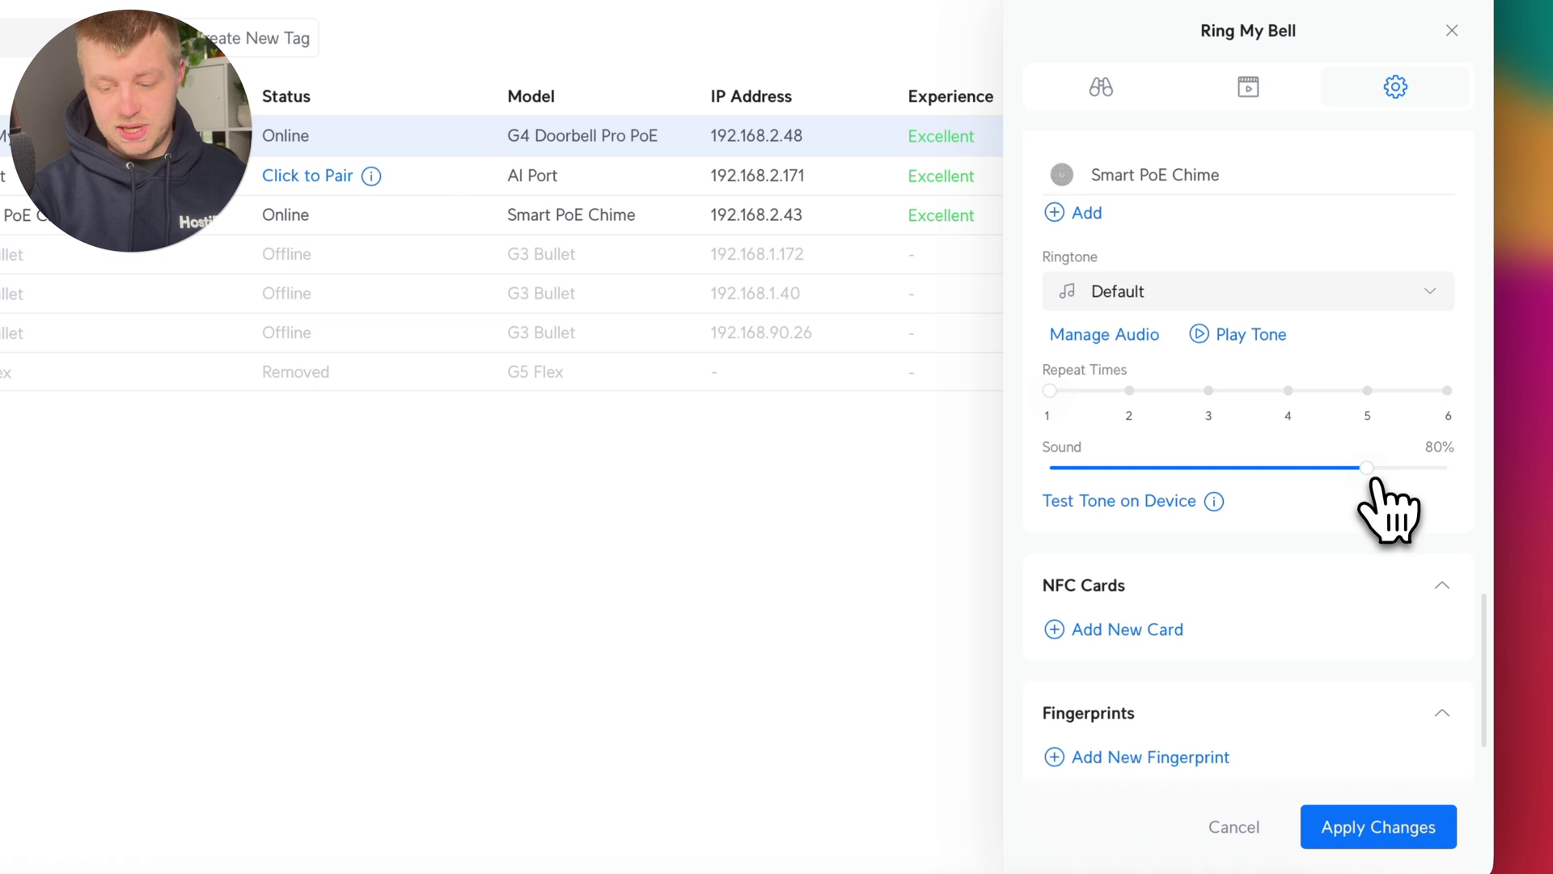
pyautogui.moveTo(1373, 479); pyautogui.dragTo(1473, 477)
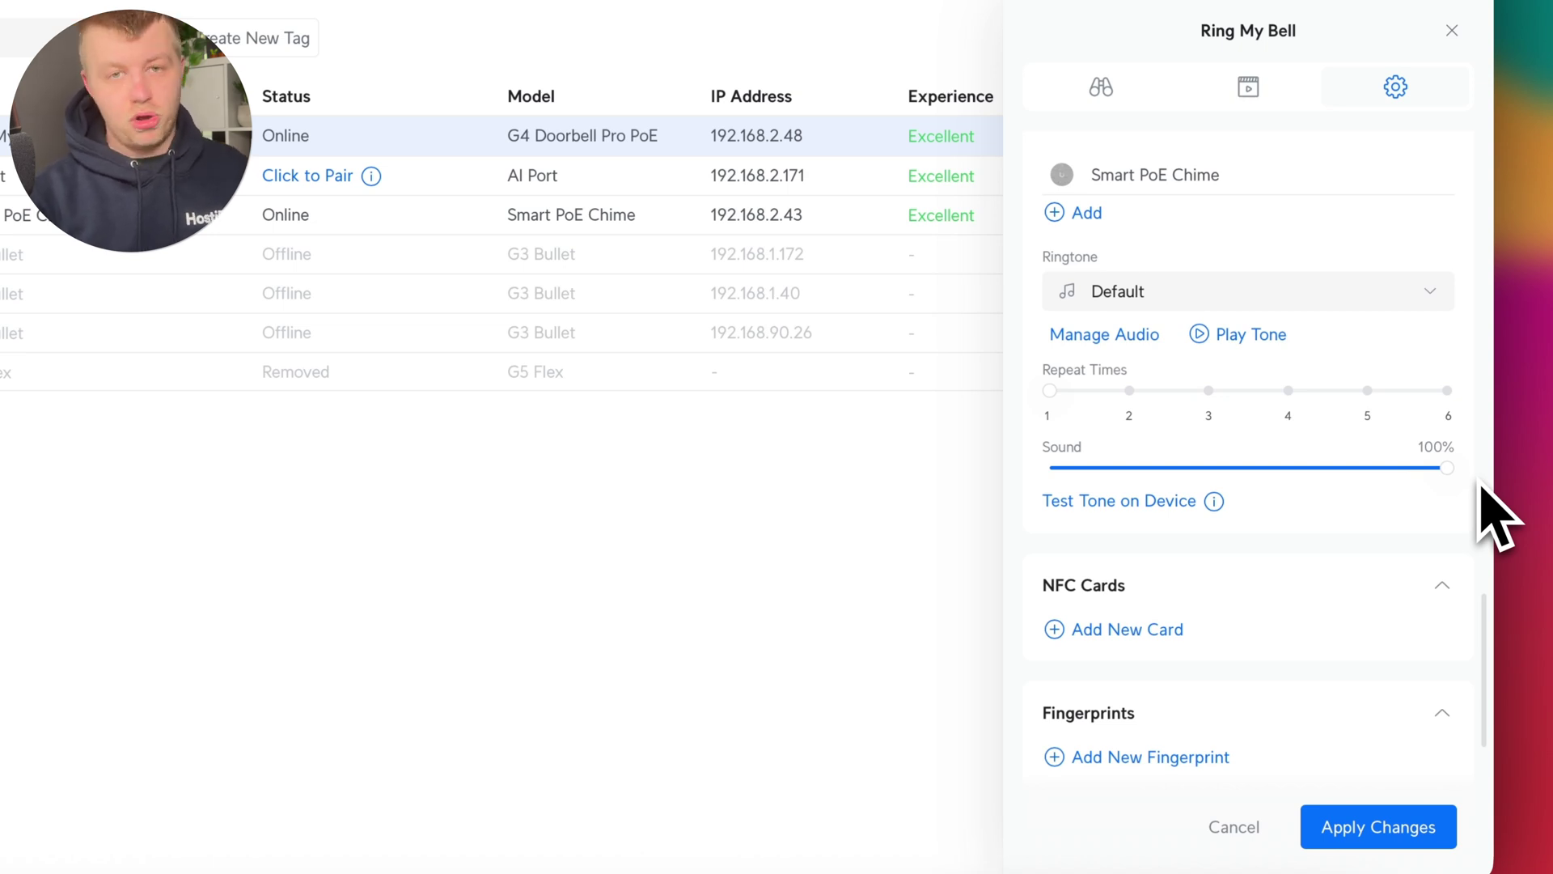
pyautogui.click(1128, 513)
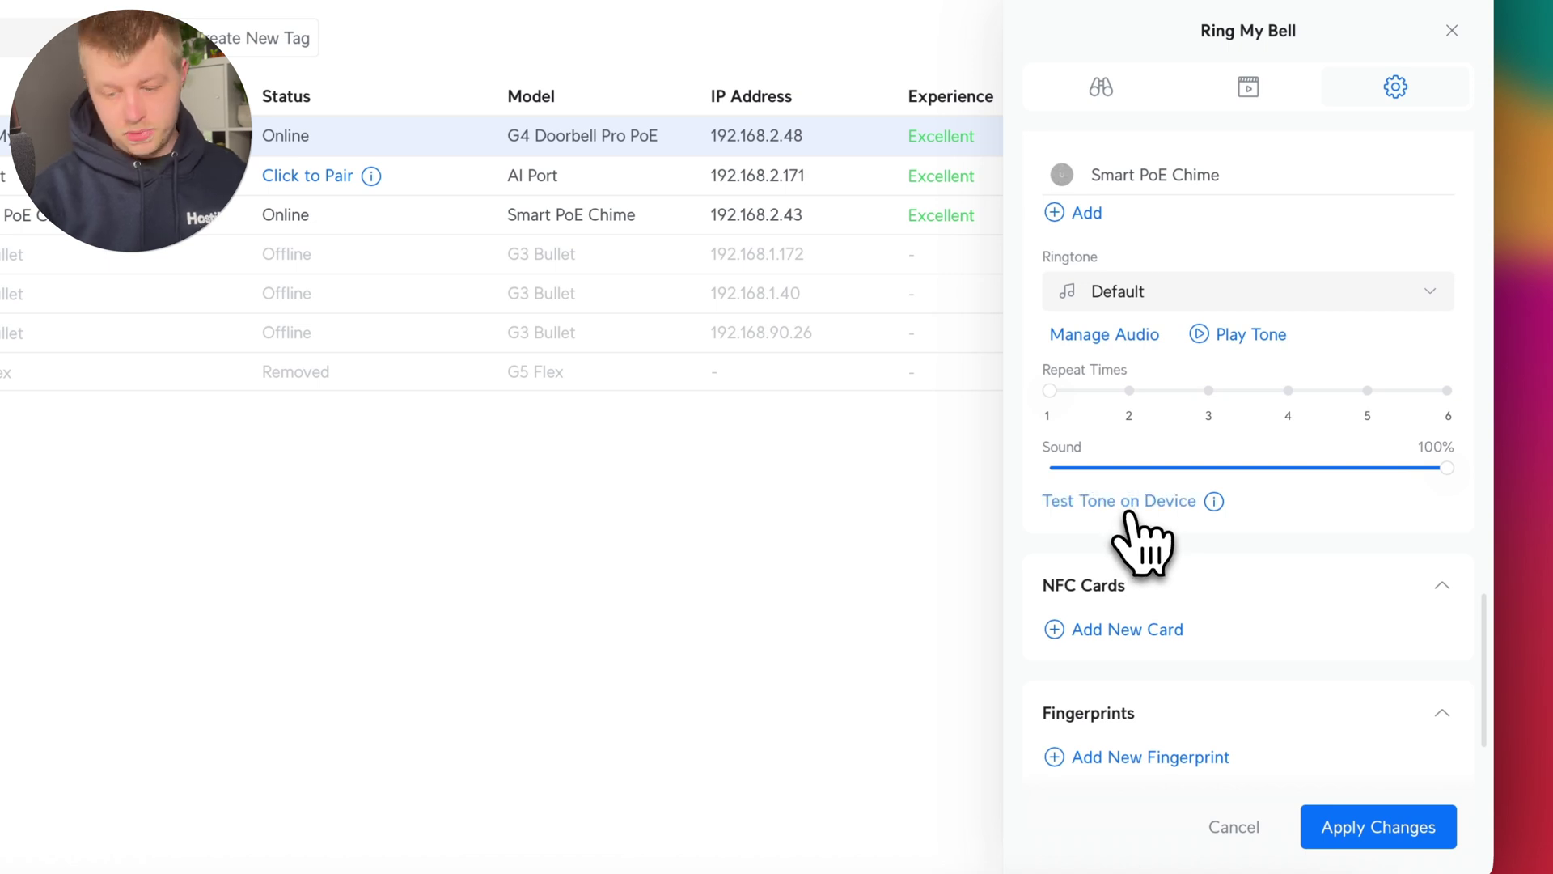
pyautogui.scroll(-1, 1262, 647)
pyautogui.click(1367, 826)
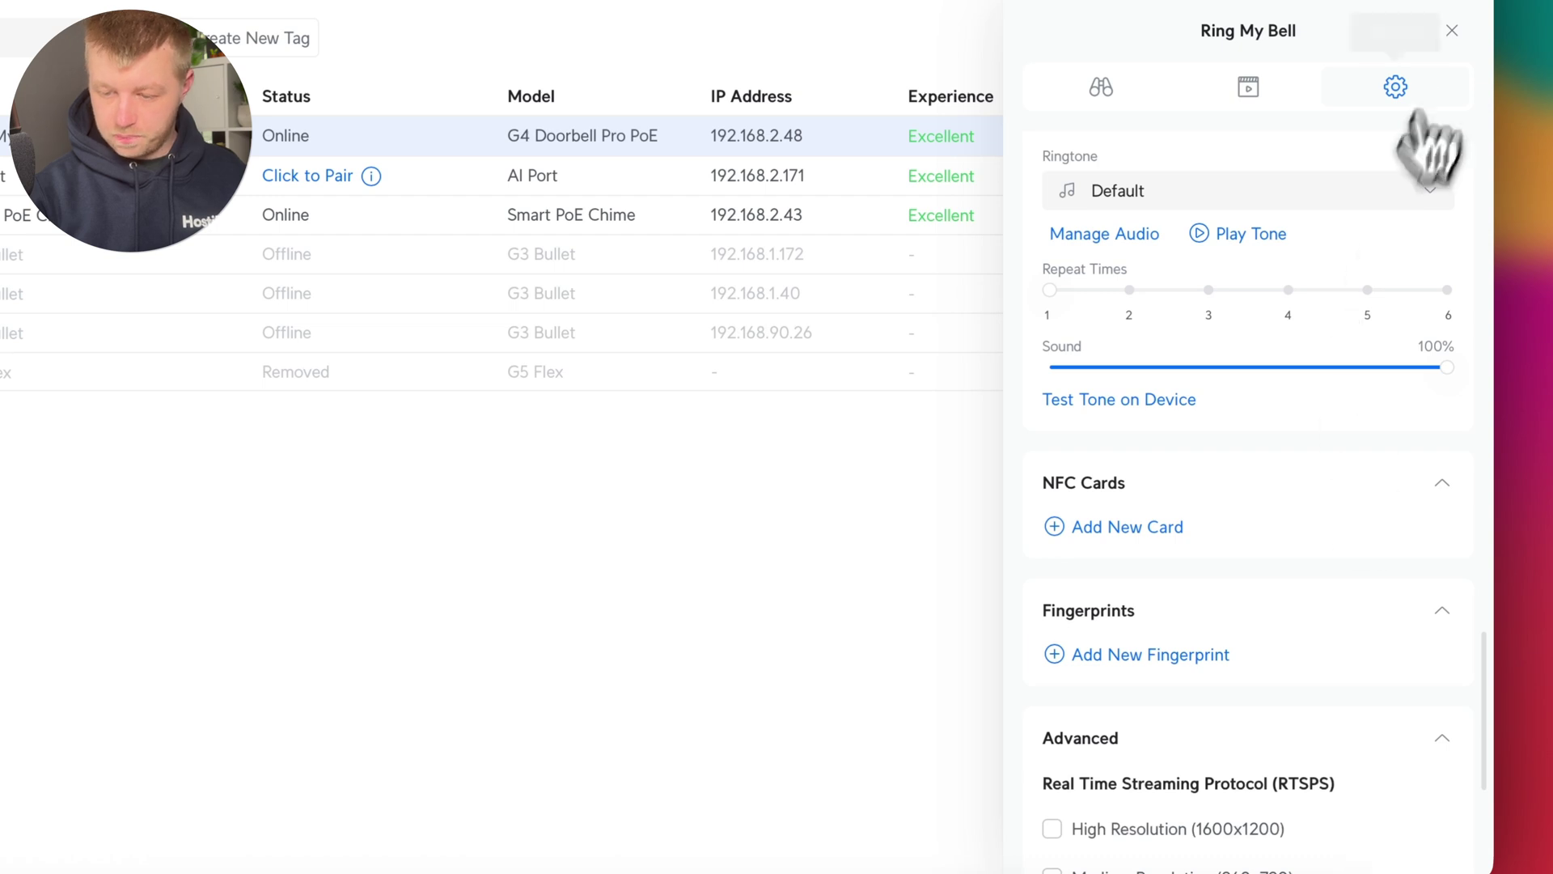
pyautogui.click(1452, 30)
# Rename the Smart PoE Chime to 'Chime McChime Face', apply it, and close the details panel.
pyautogui.click(57, 224)
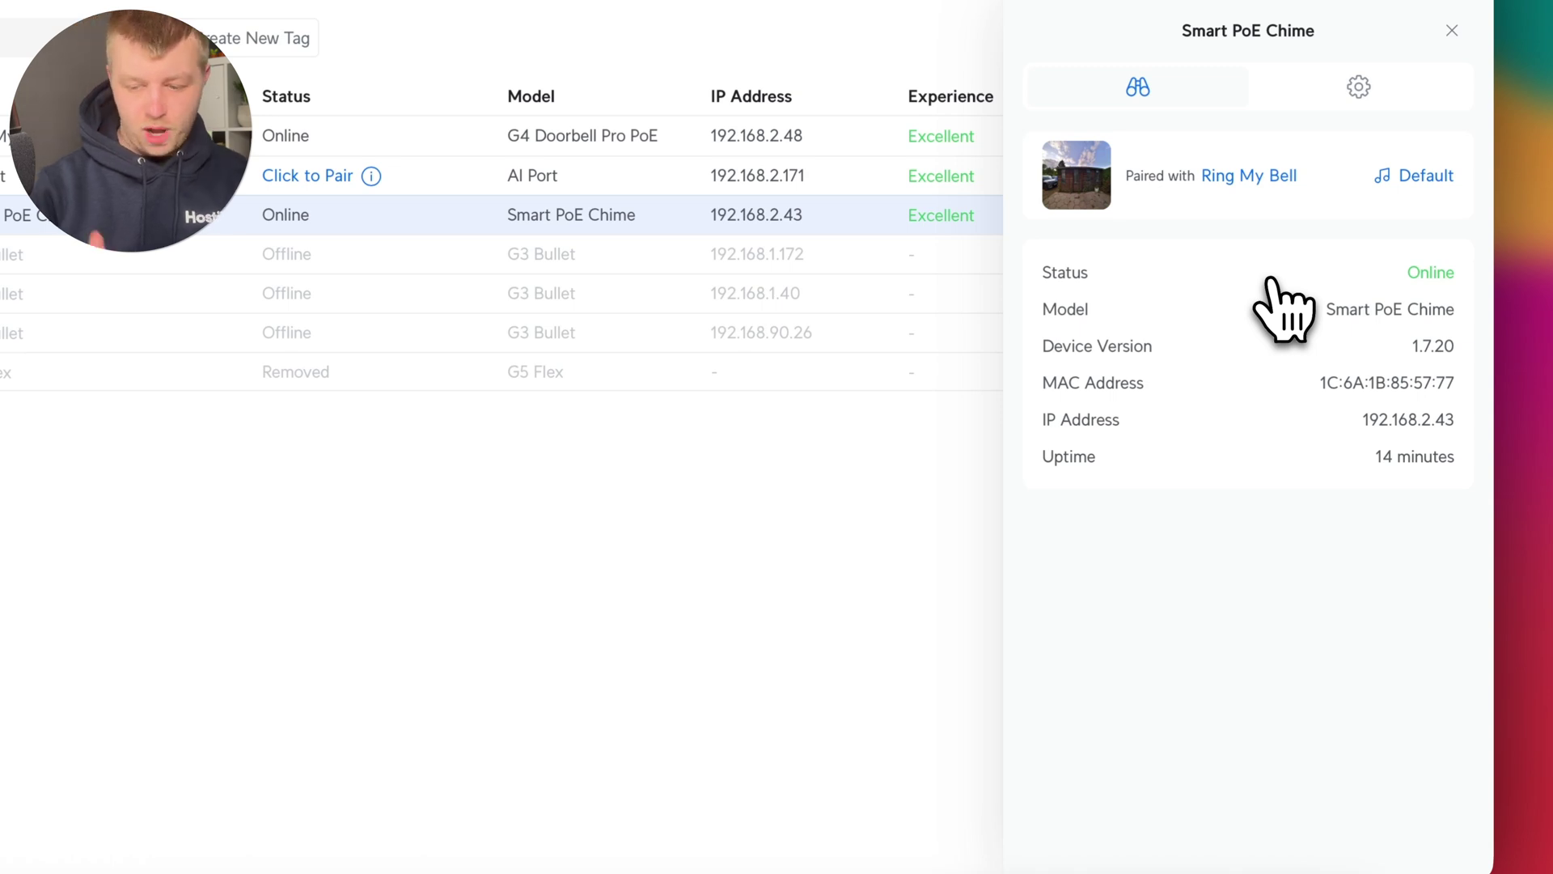
pyautogui.click(1365, 86)
pyautogui.click(1203, 239)
pyautogui.press('super+a')
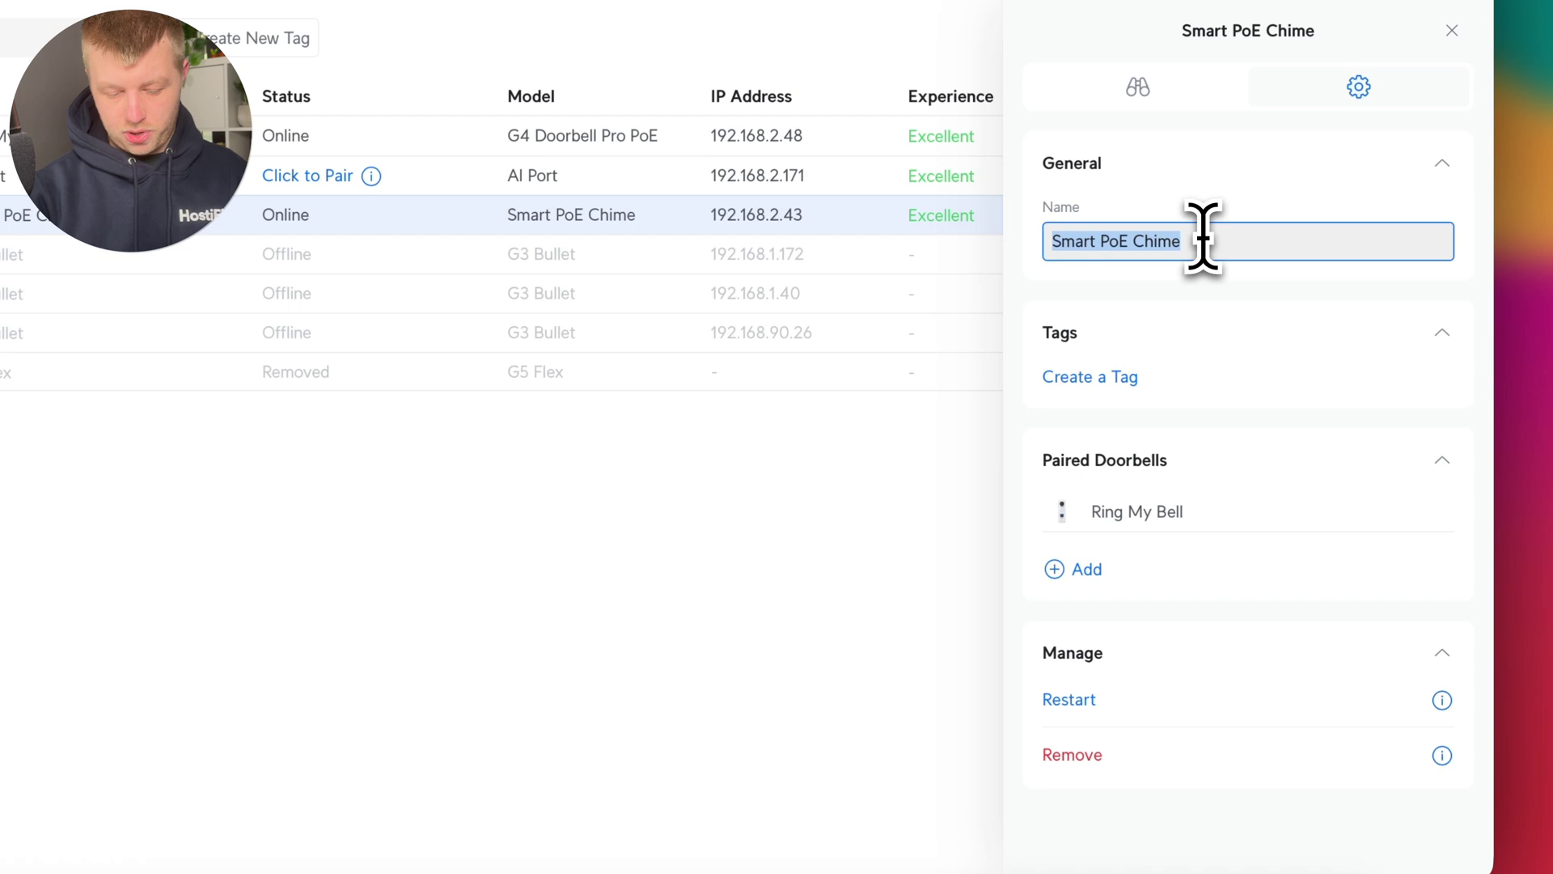
pyautogui.write('Chime McChime Face')
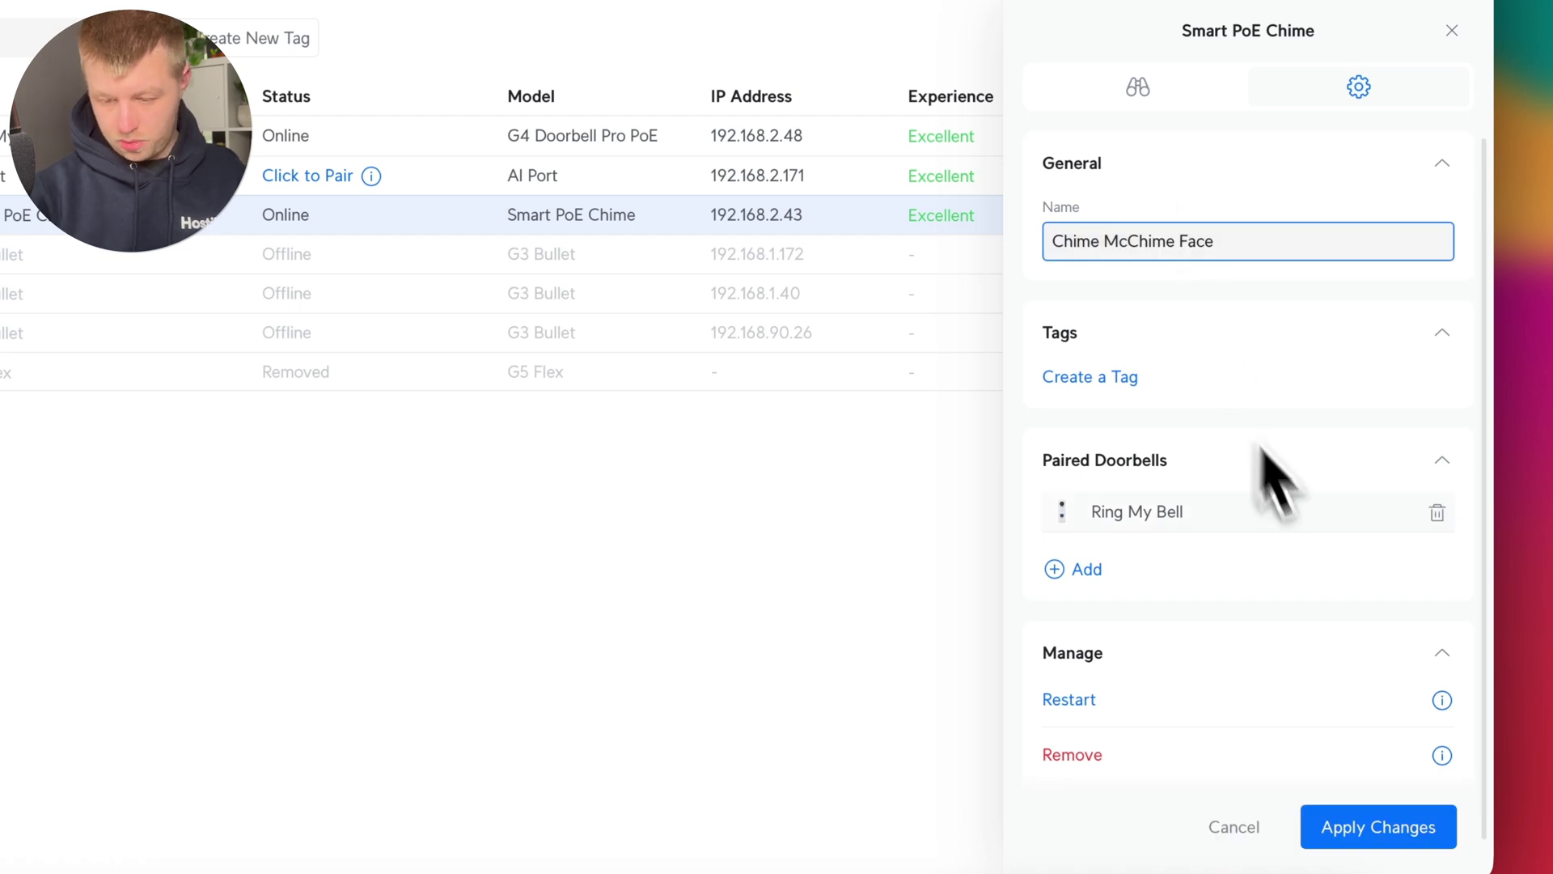
pyautogui.click(1375, 833)
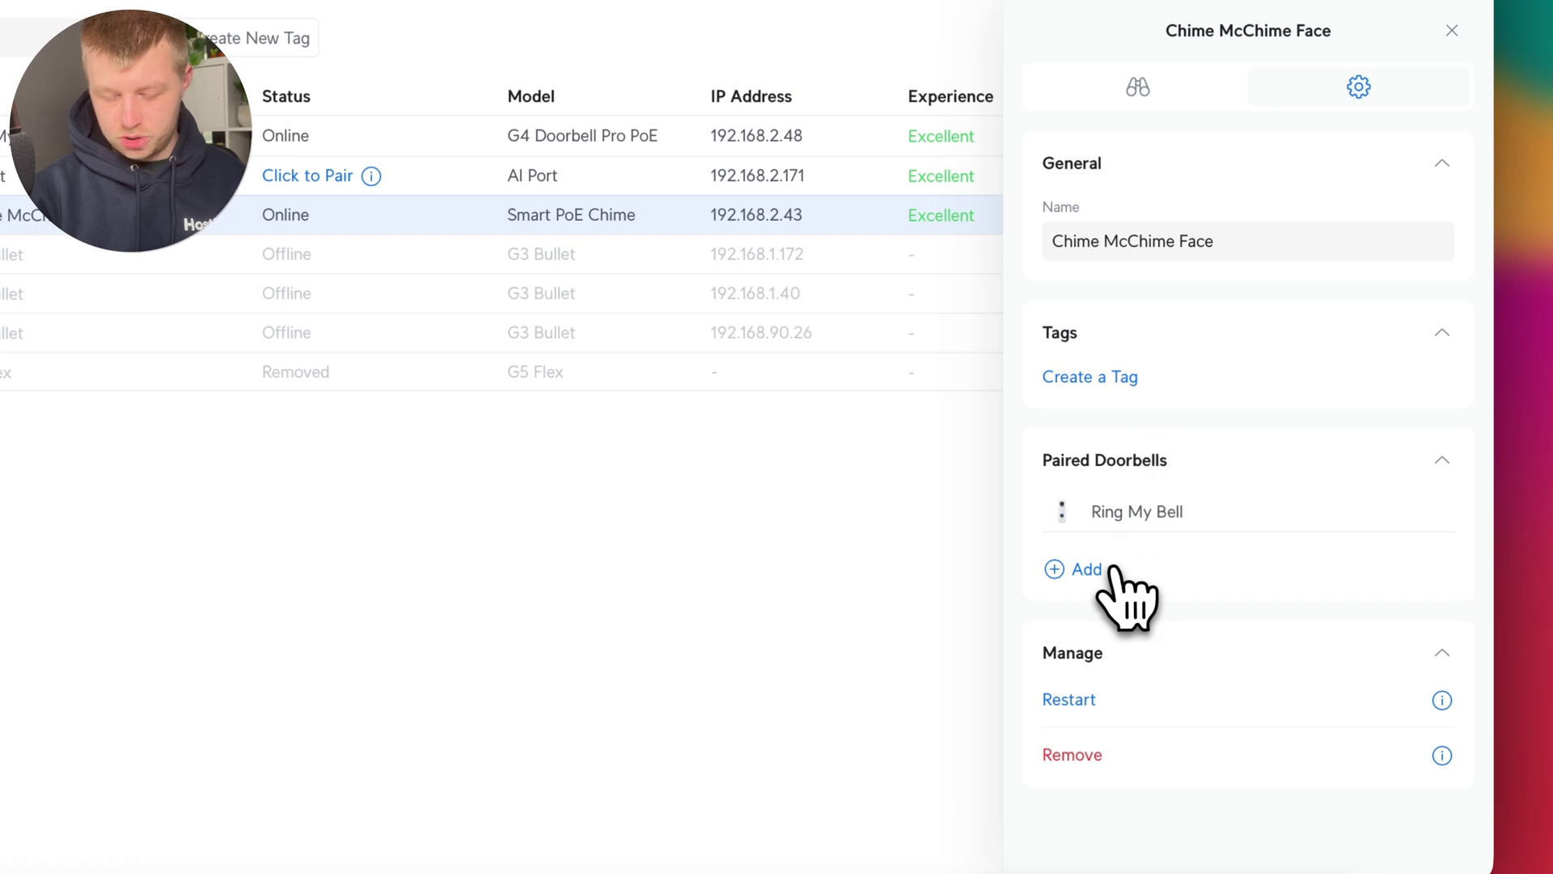
pyautogui.click(1452, 31)
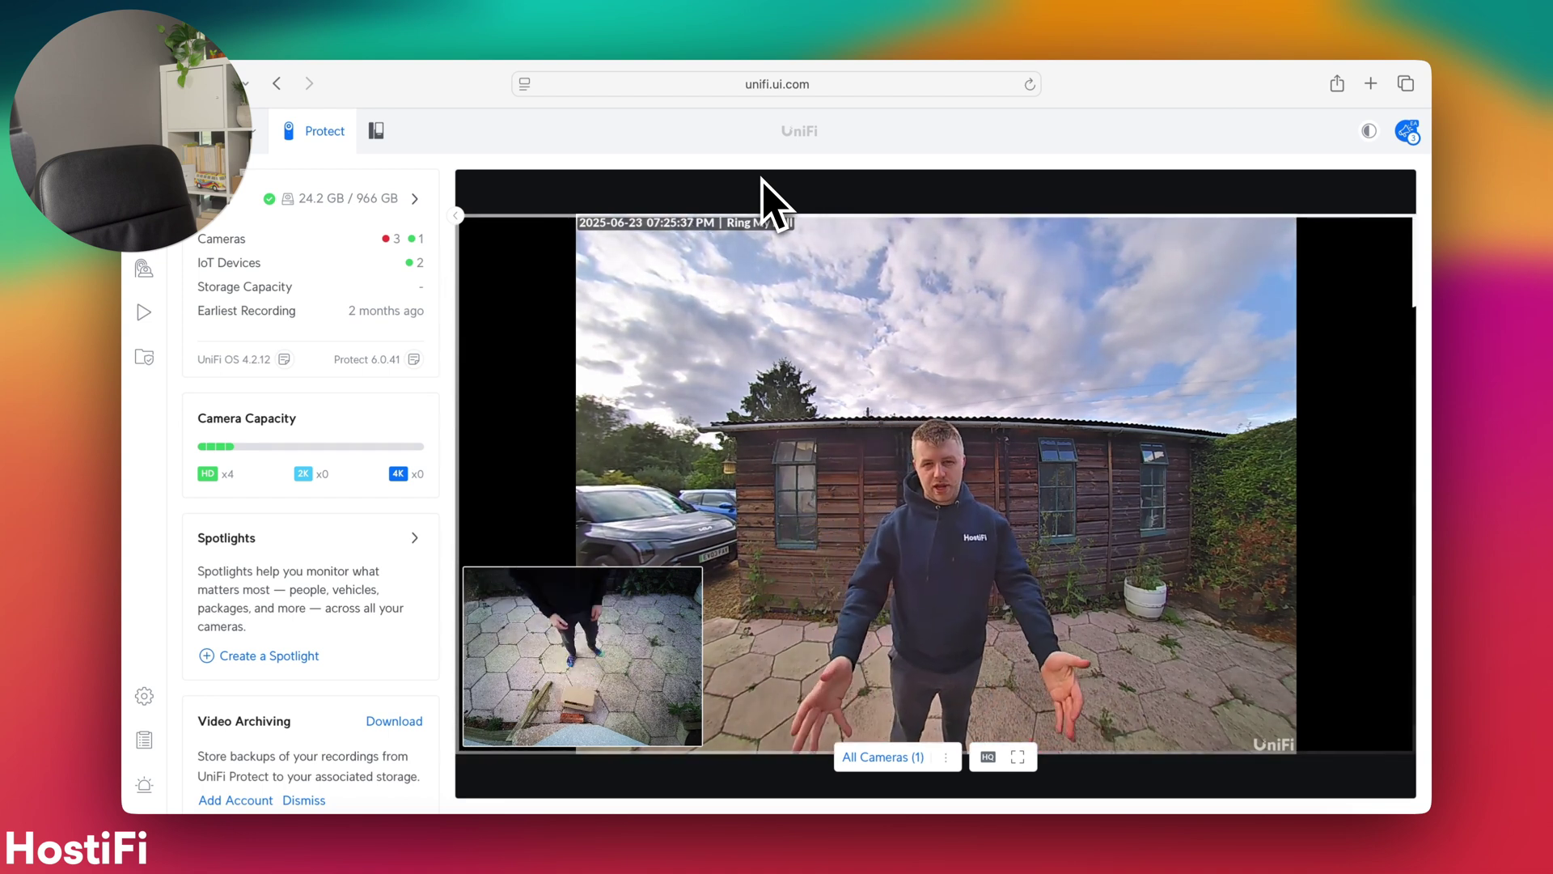
# In Detections, play and close Ring My Bell's car, 7:25:30 PM person, and package clips.
pyautogui.click(144, 225)
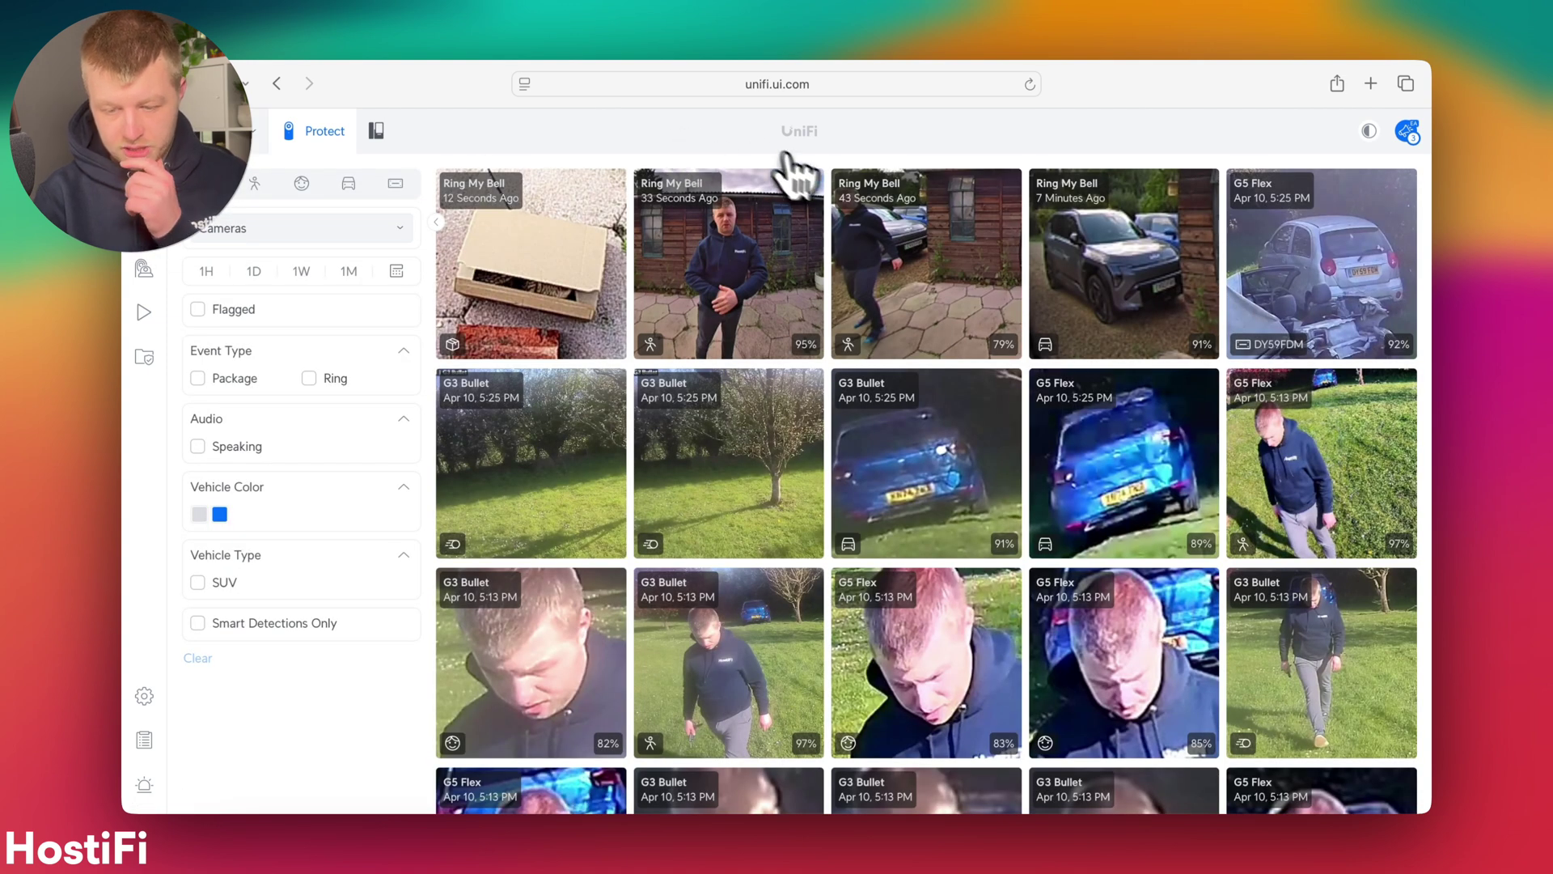
pyautogui.click(1112, 268)
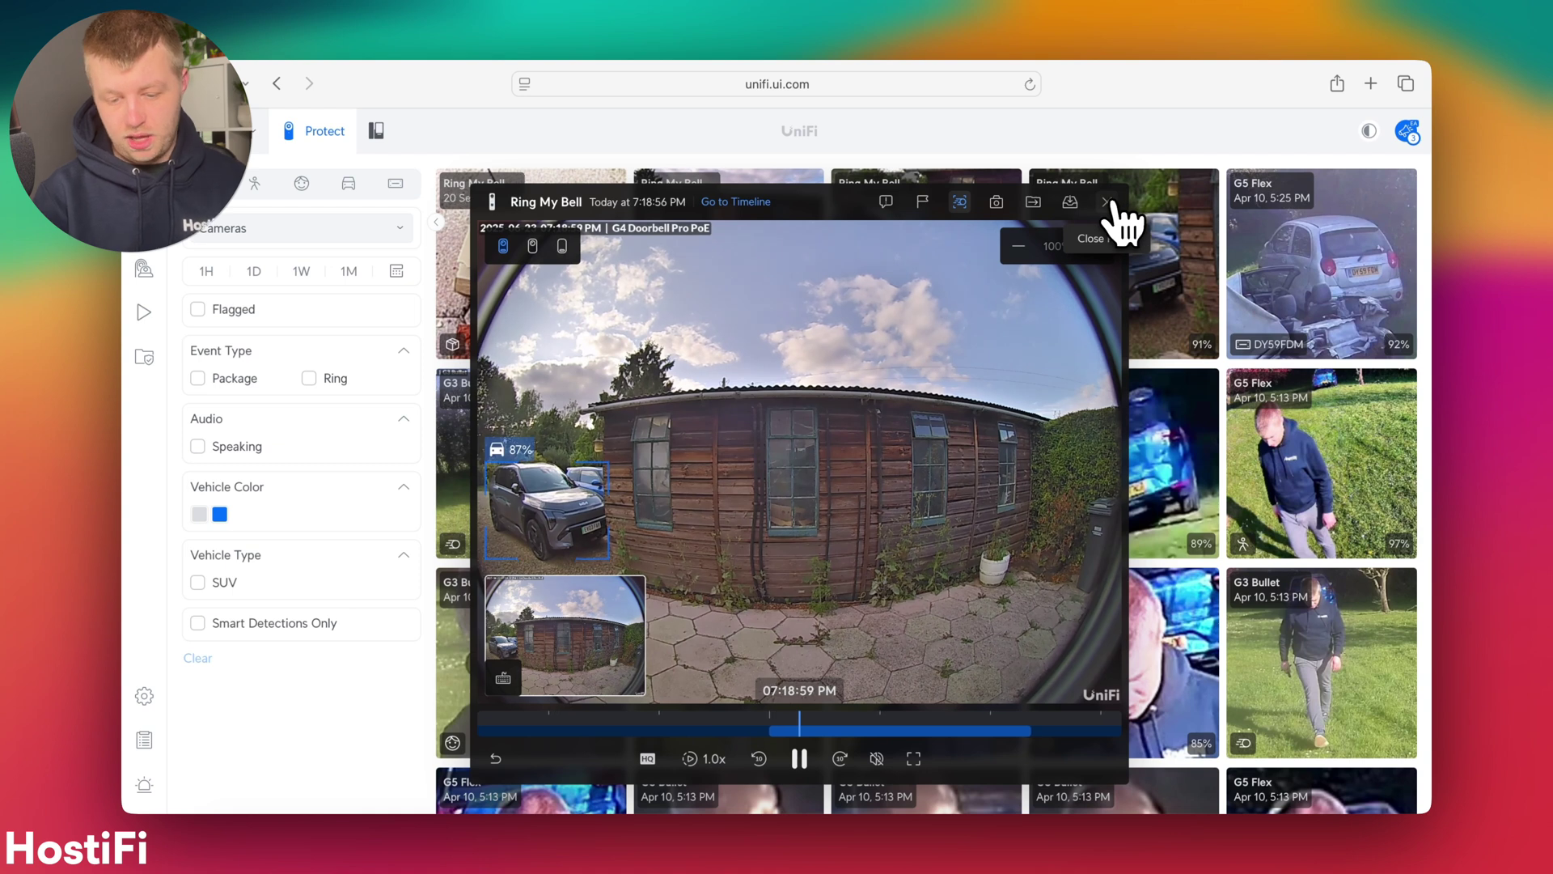
pyautogui.click(1115, 207)
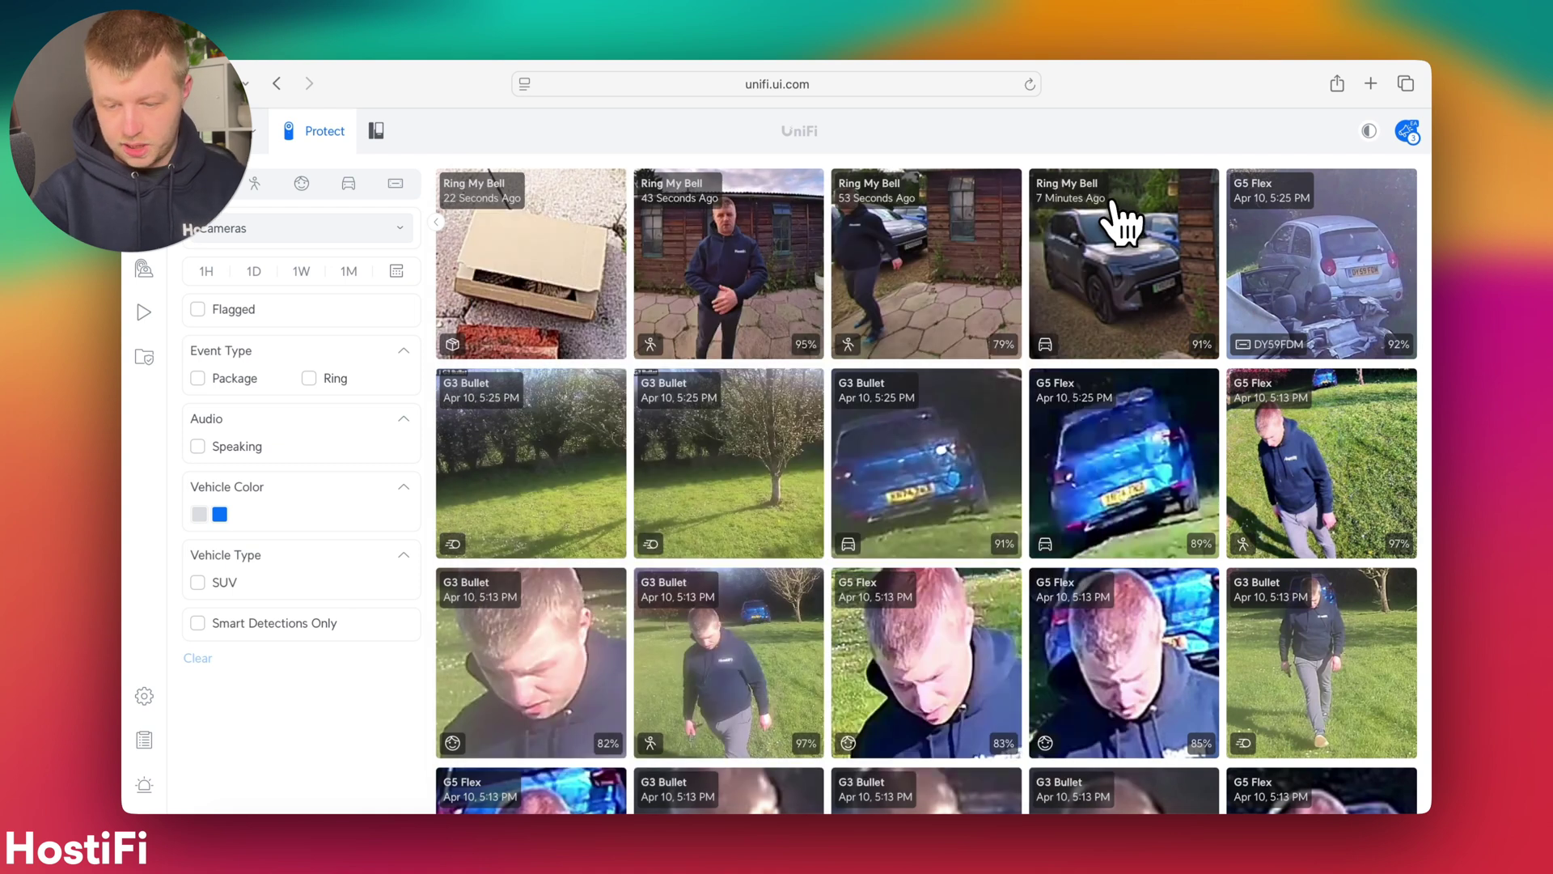
pyautogui.click(956, 275)
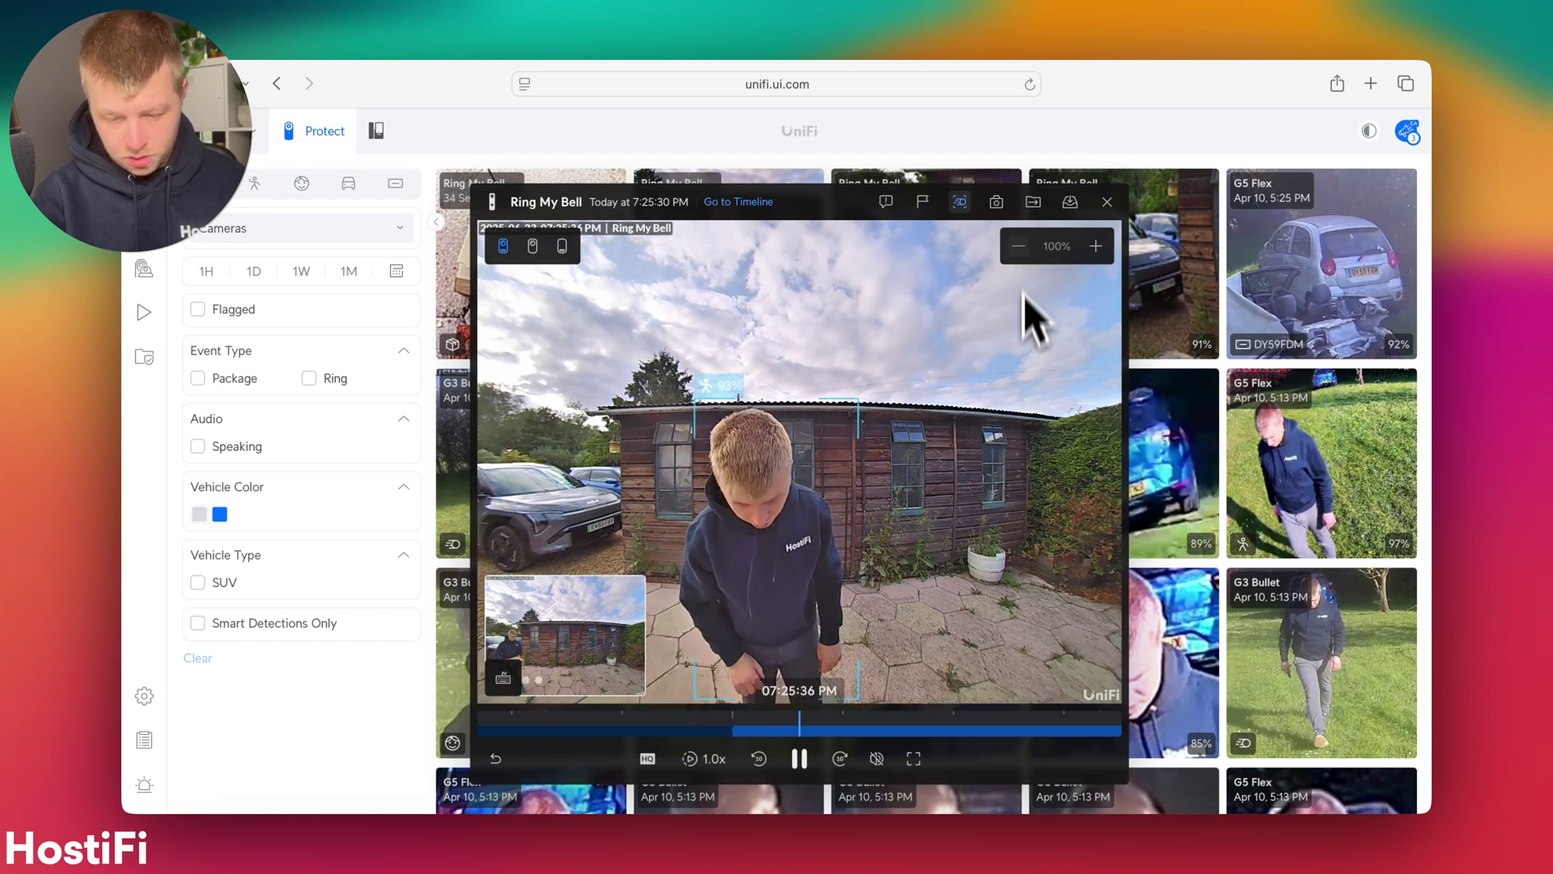
pyautogui.click(1107, 202)
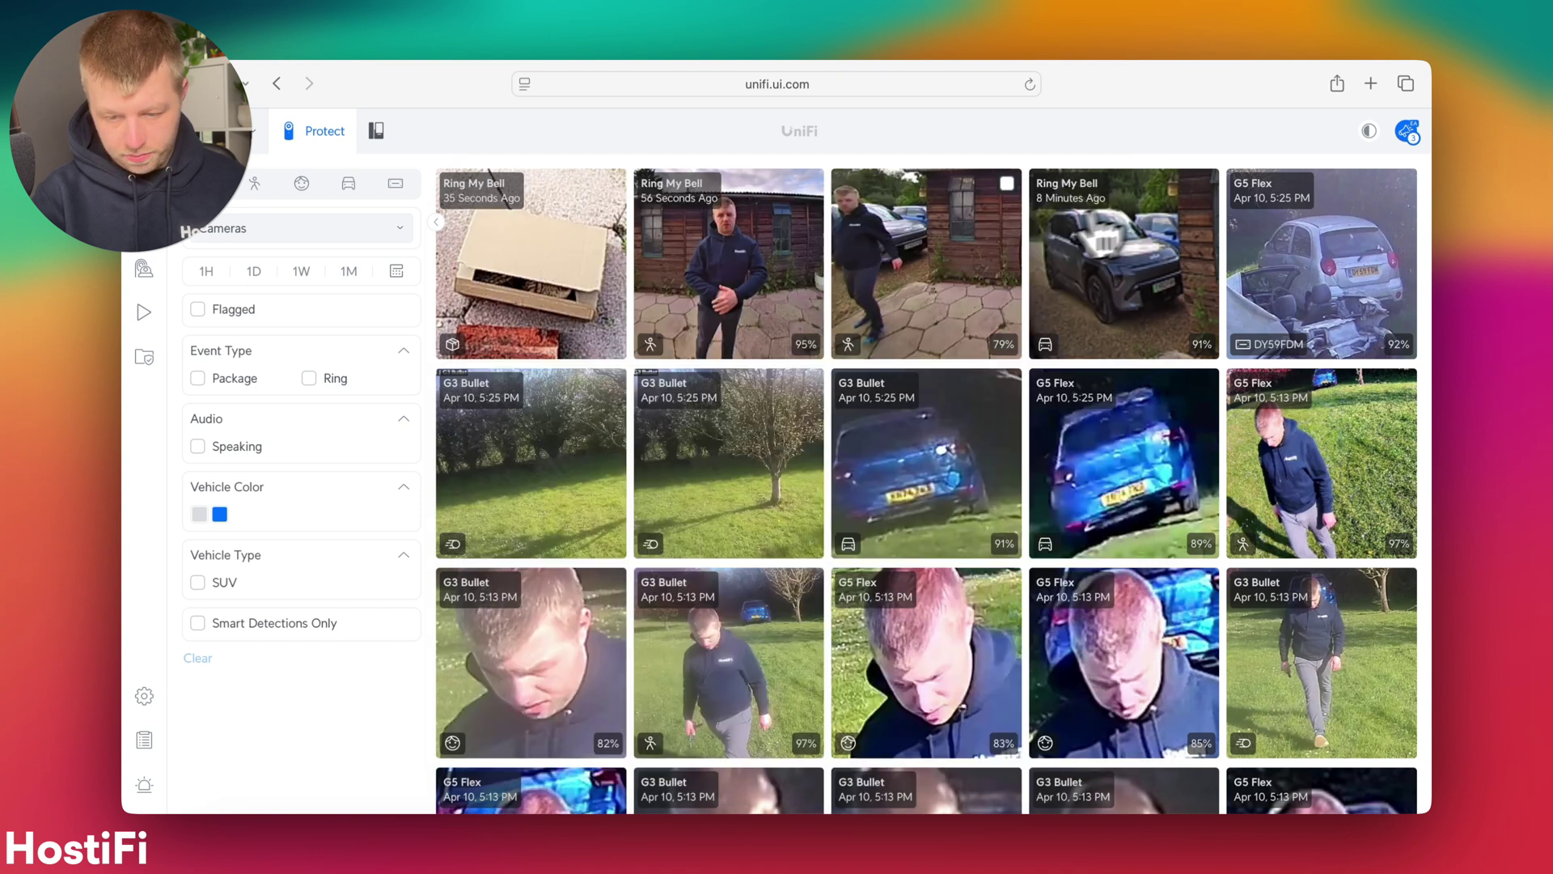
pyautogui.click(521, 297)
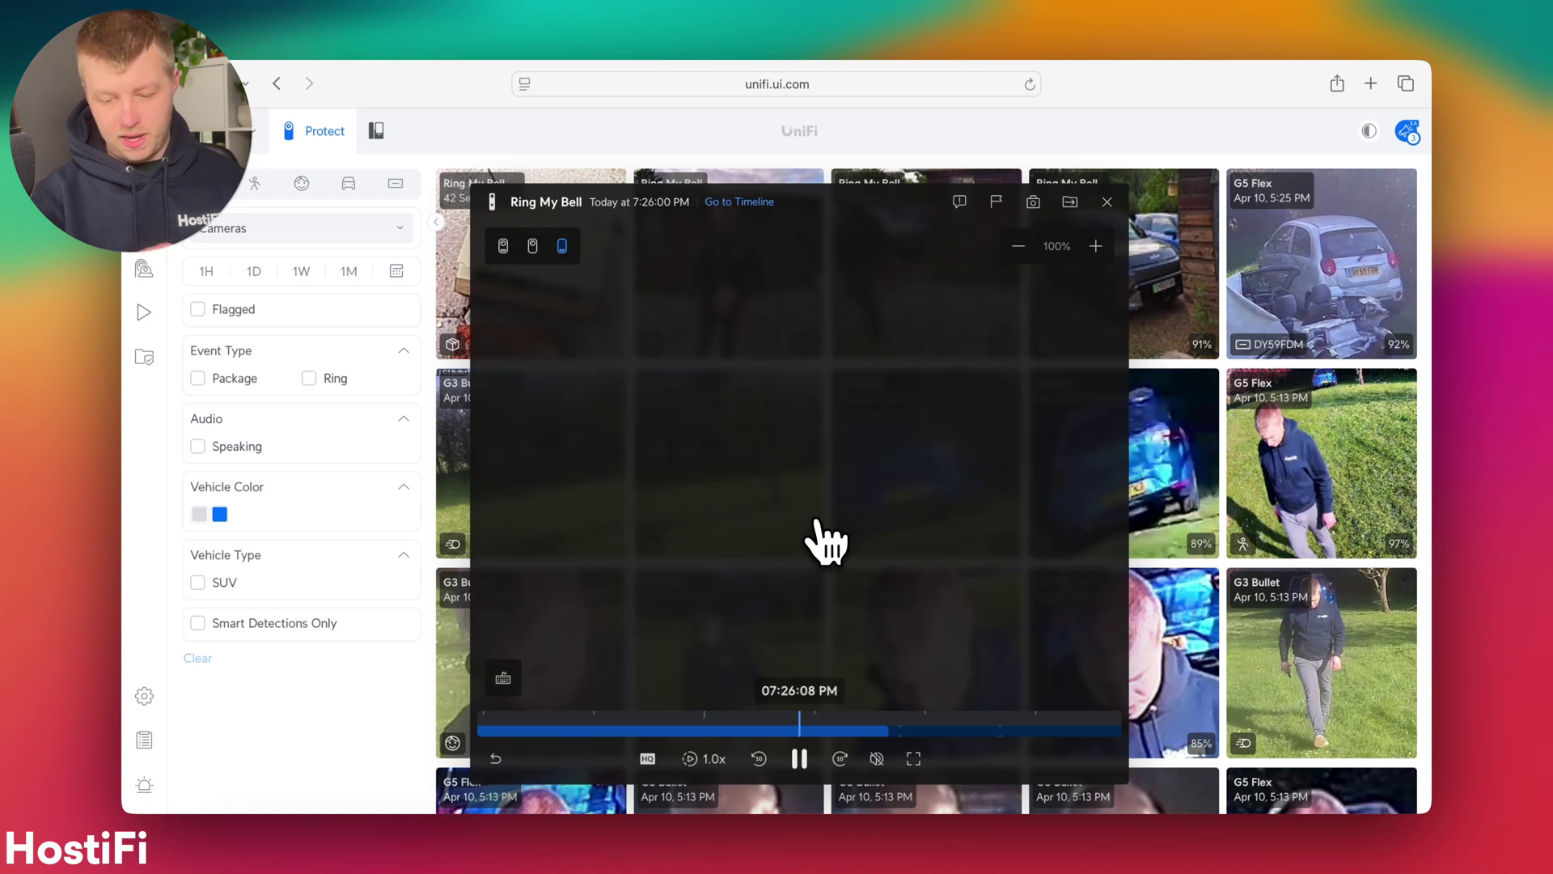
pyautogui.click(1106, 203)
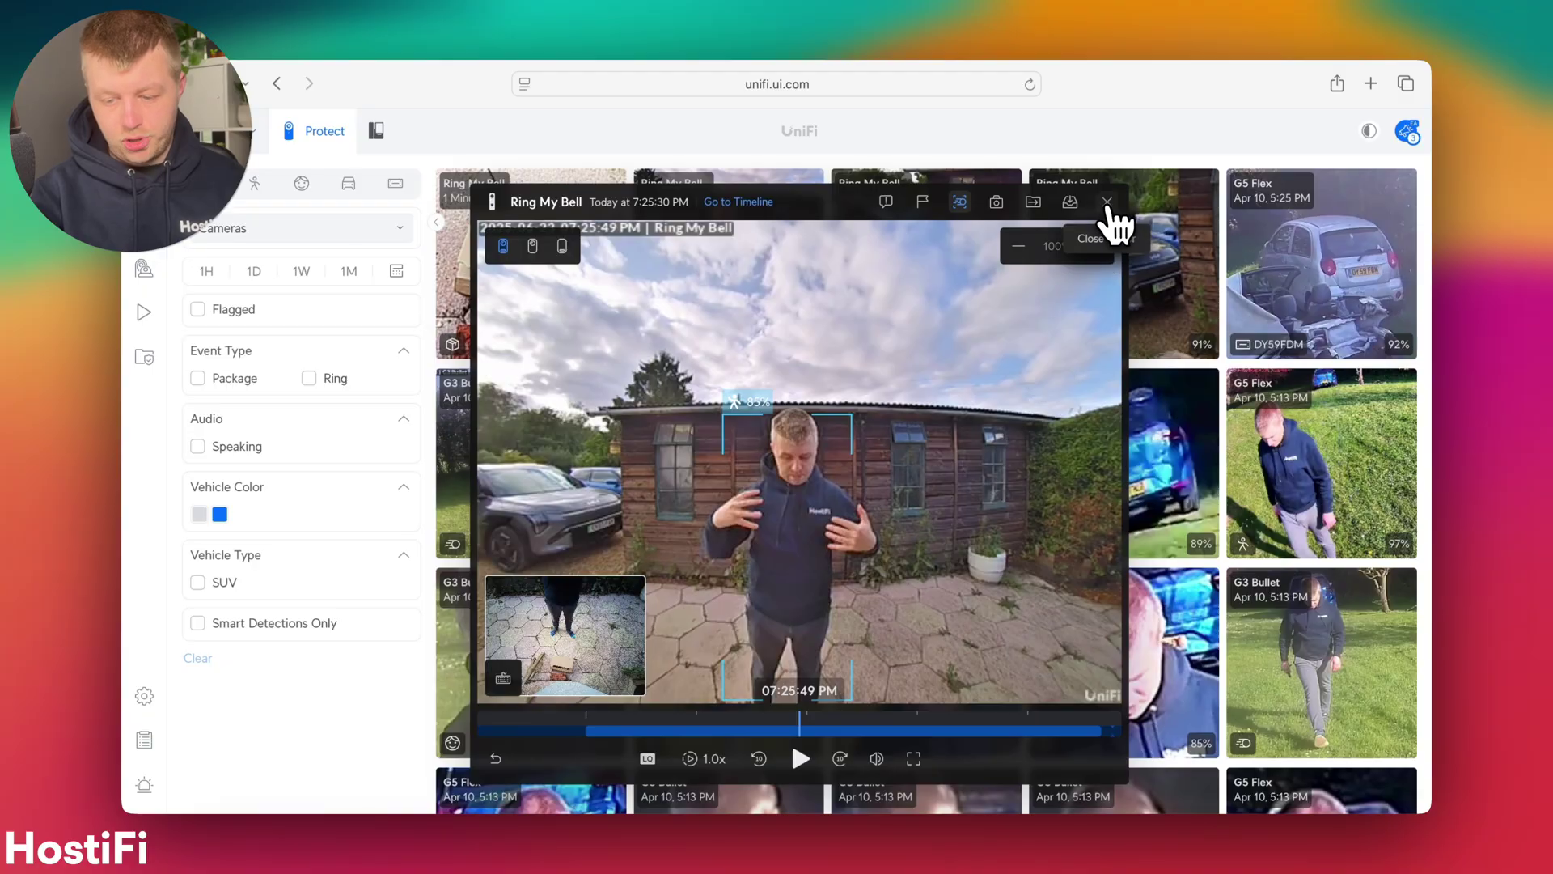
# Close the 7:25:30 PM person clip player to return to the detections grid.
pyautogui.click(1109, 222)
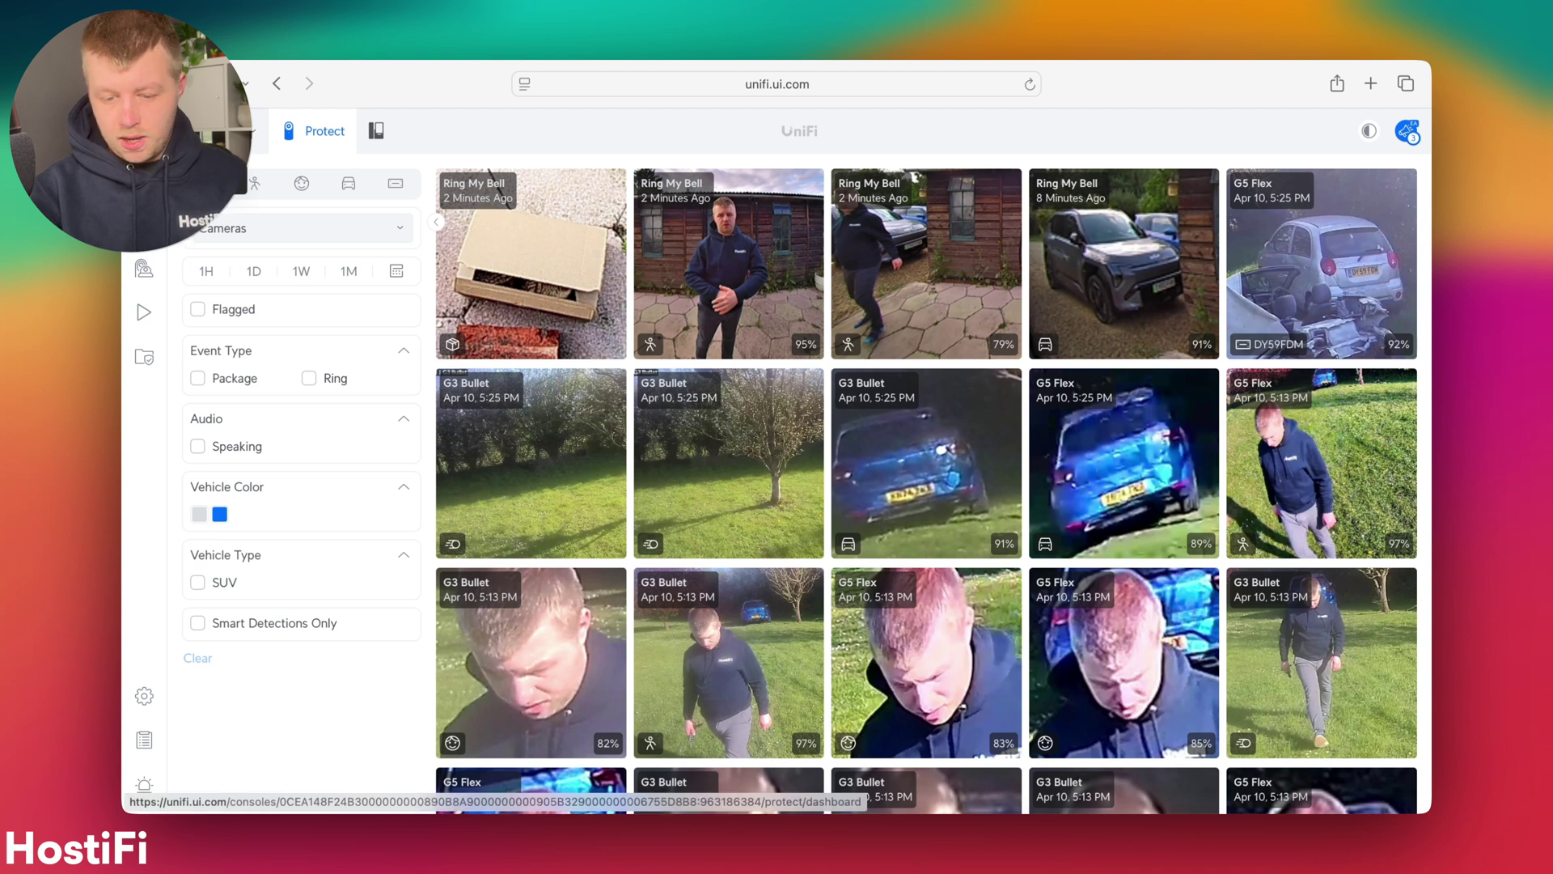
# Pair the AI Port with Ring My Bell from UniFi Devices, then return to the dashboard.
pyautogui.click(144, 223)
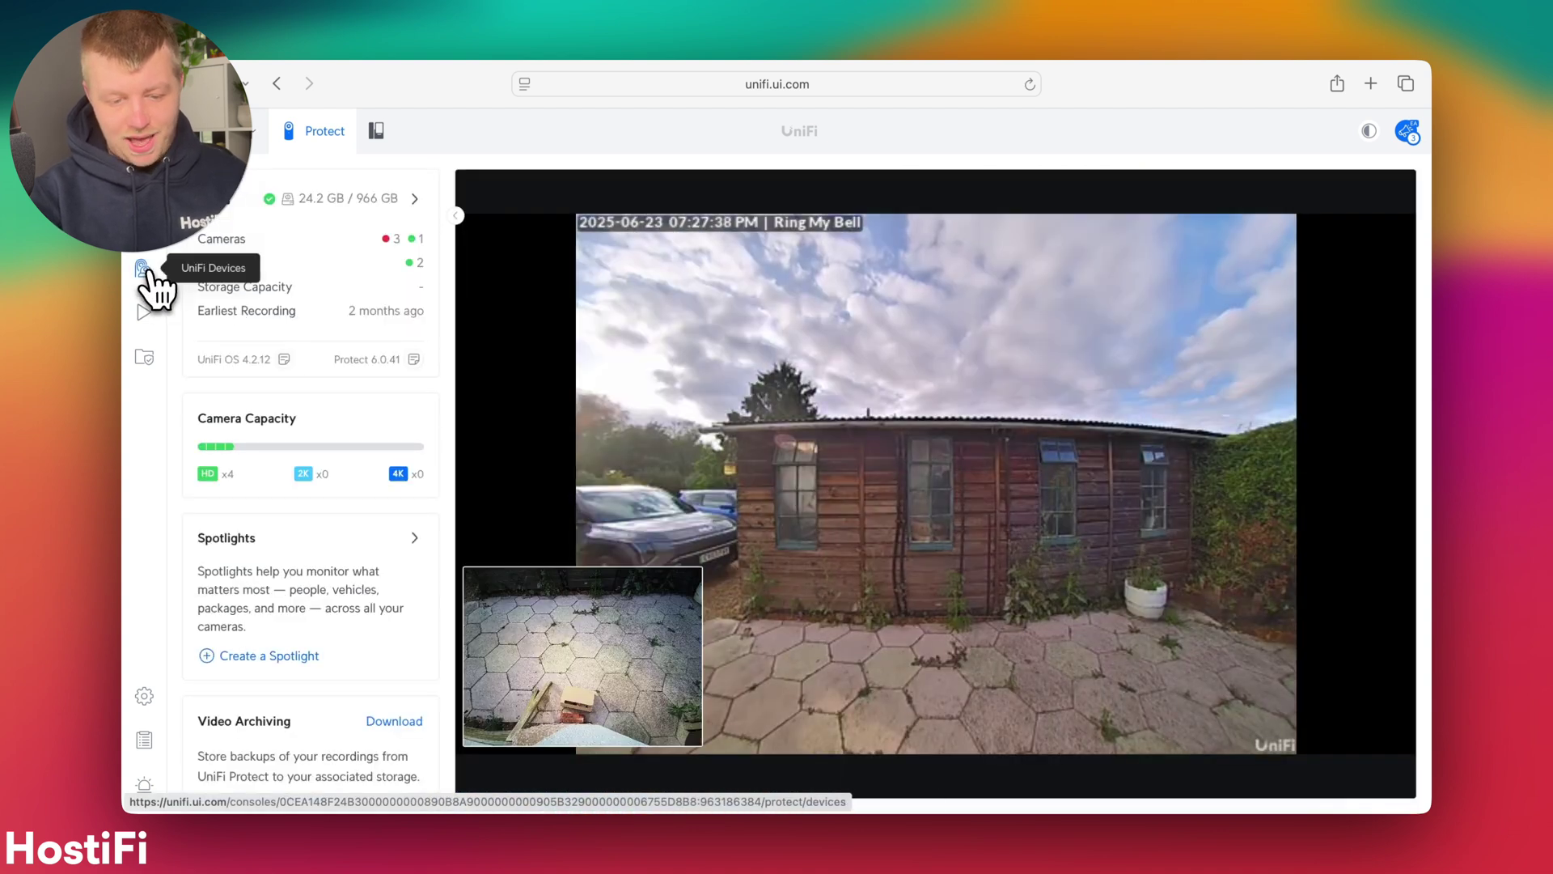
pyautogui.click(144, 267)
pyautogui.click(545, 288)
pyautogui.click(694, 417)
pyautogui.click(959, 649)
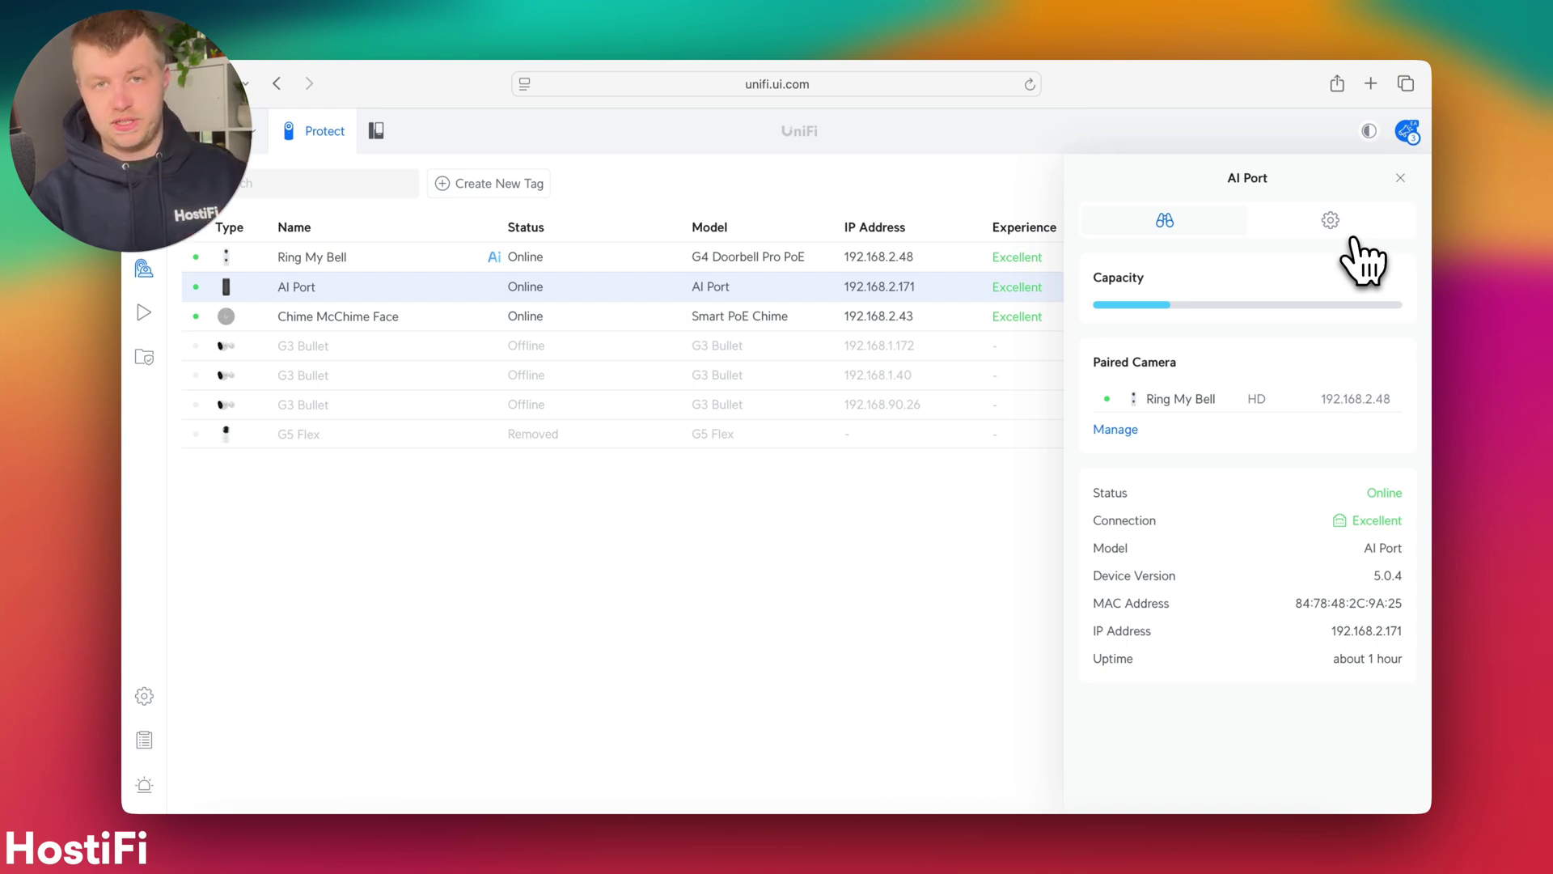
pyautogui.click(1401, 178)
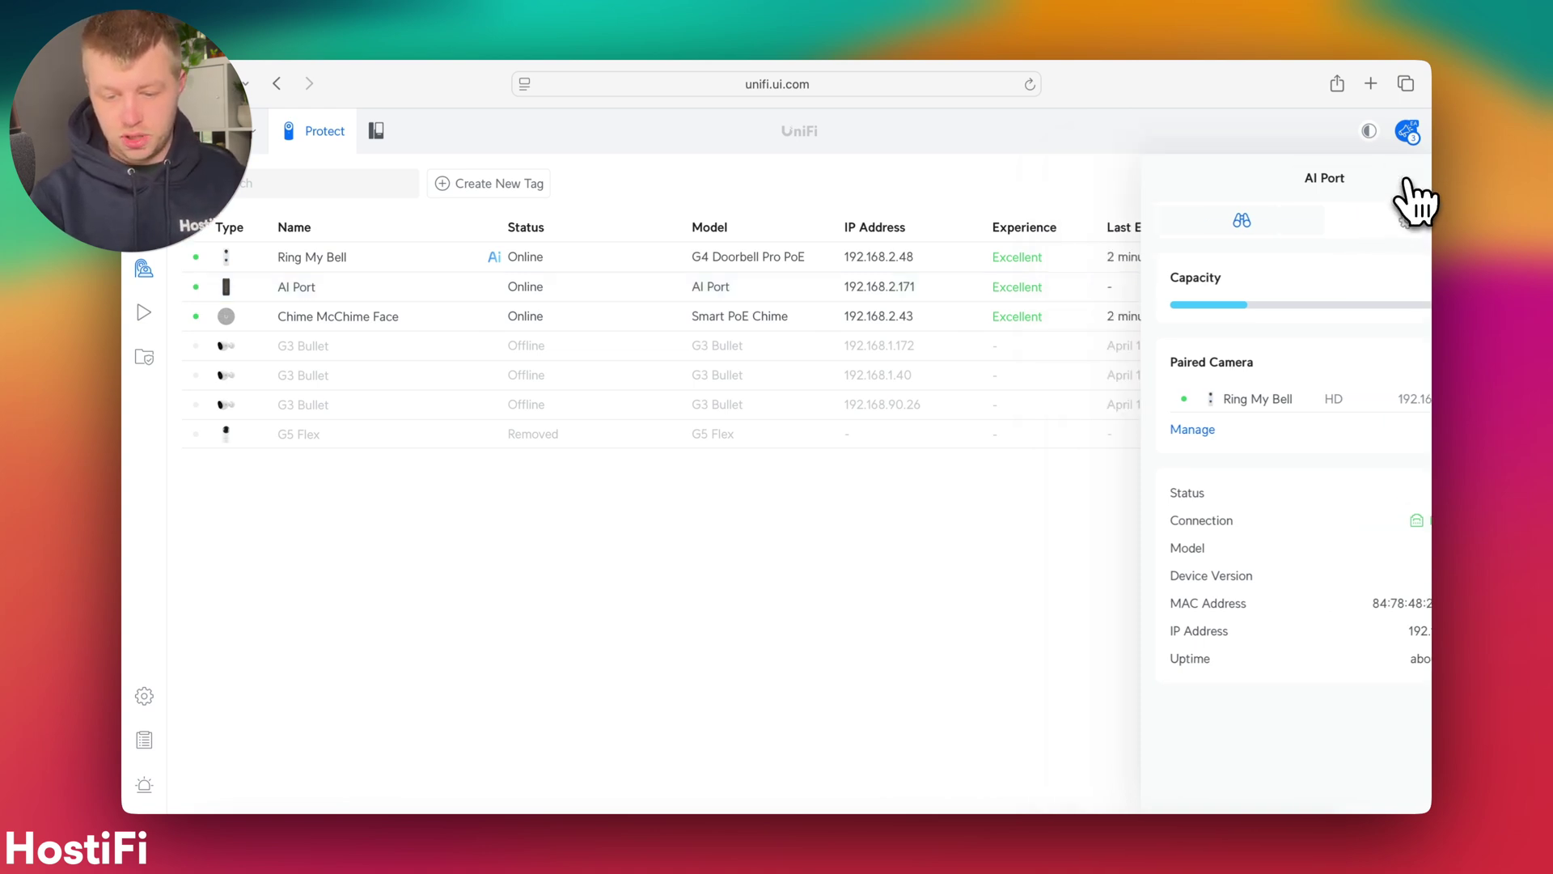
pyautogui.click(144, 225)
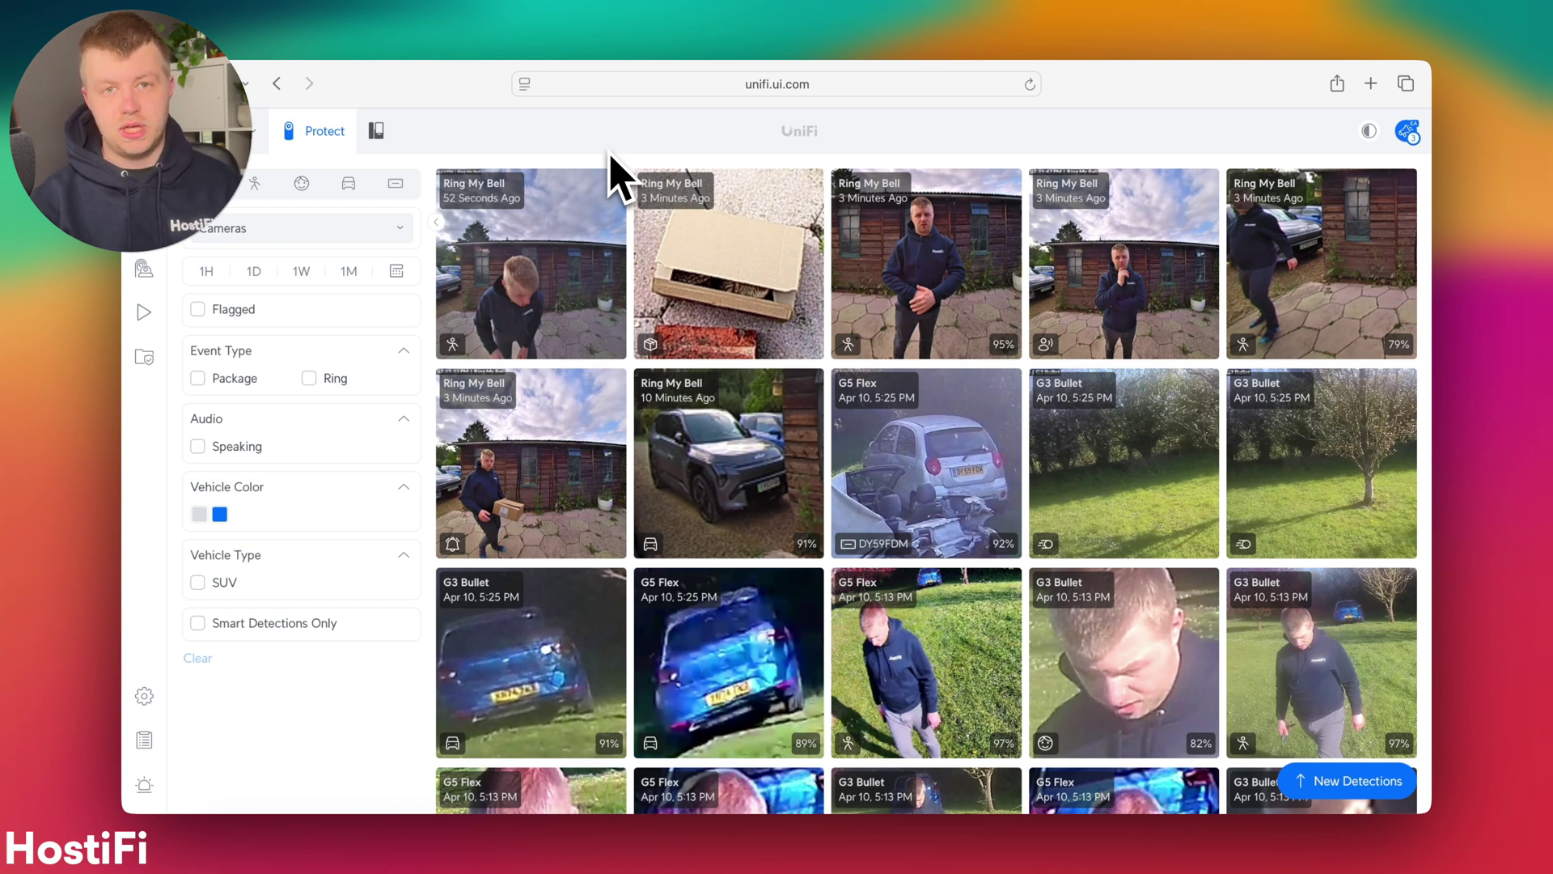
# Replay Ring My Bell detection clips, rewinding one a few seconds on the timeline.
pyautogui.click(519, 273)
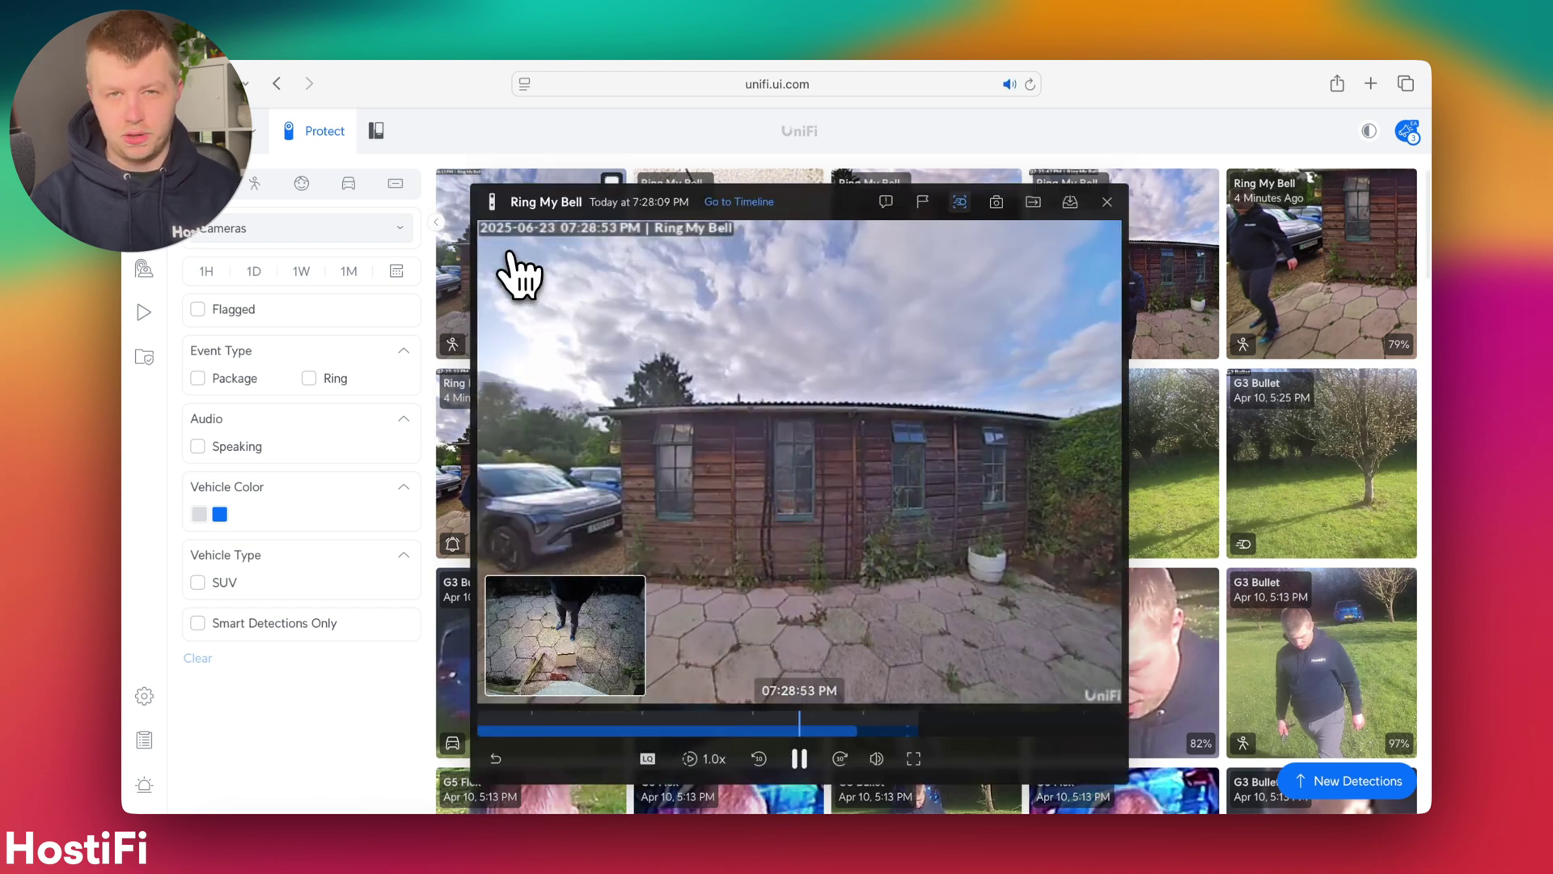
pyautogui.click(760, 150)
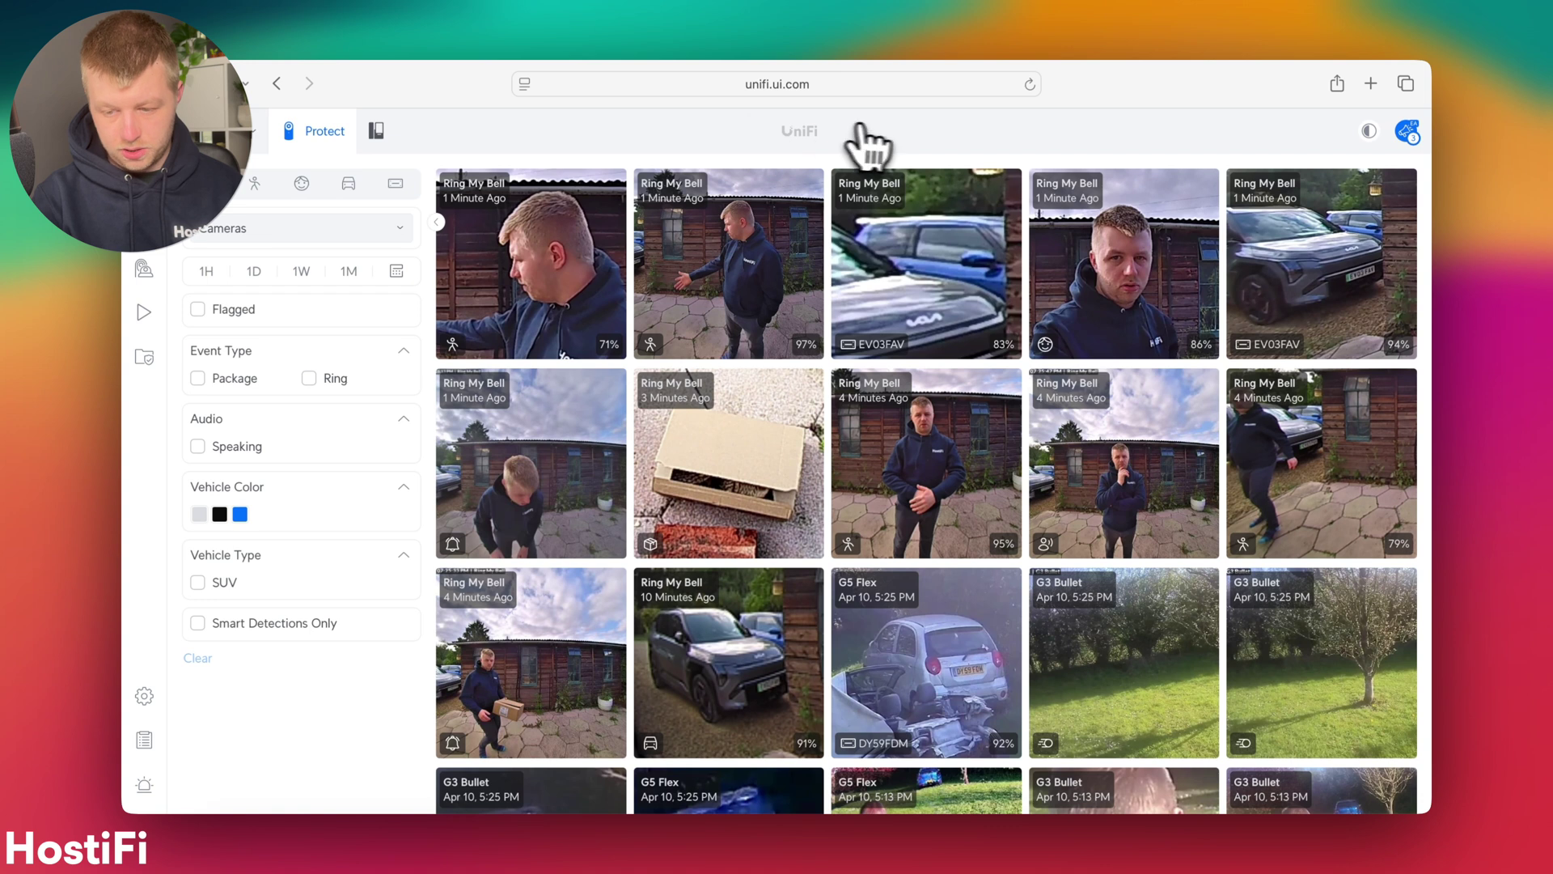
pyautogui.moveTo(683, 294)
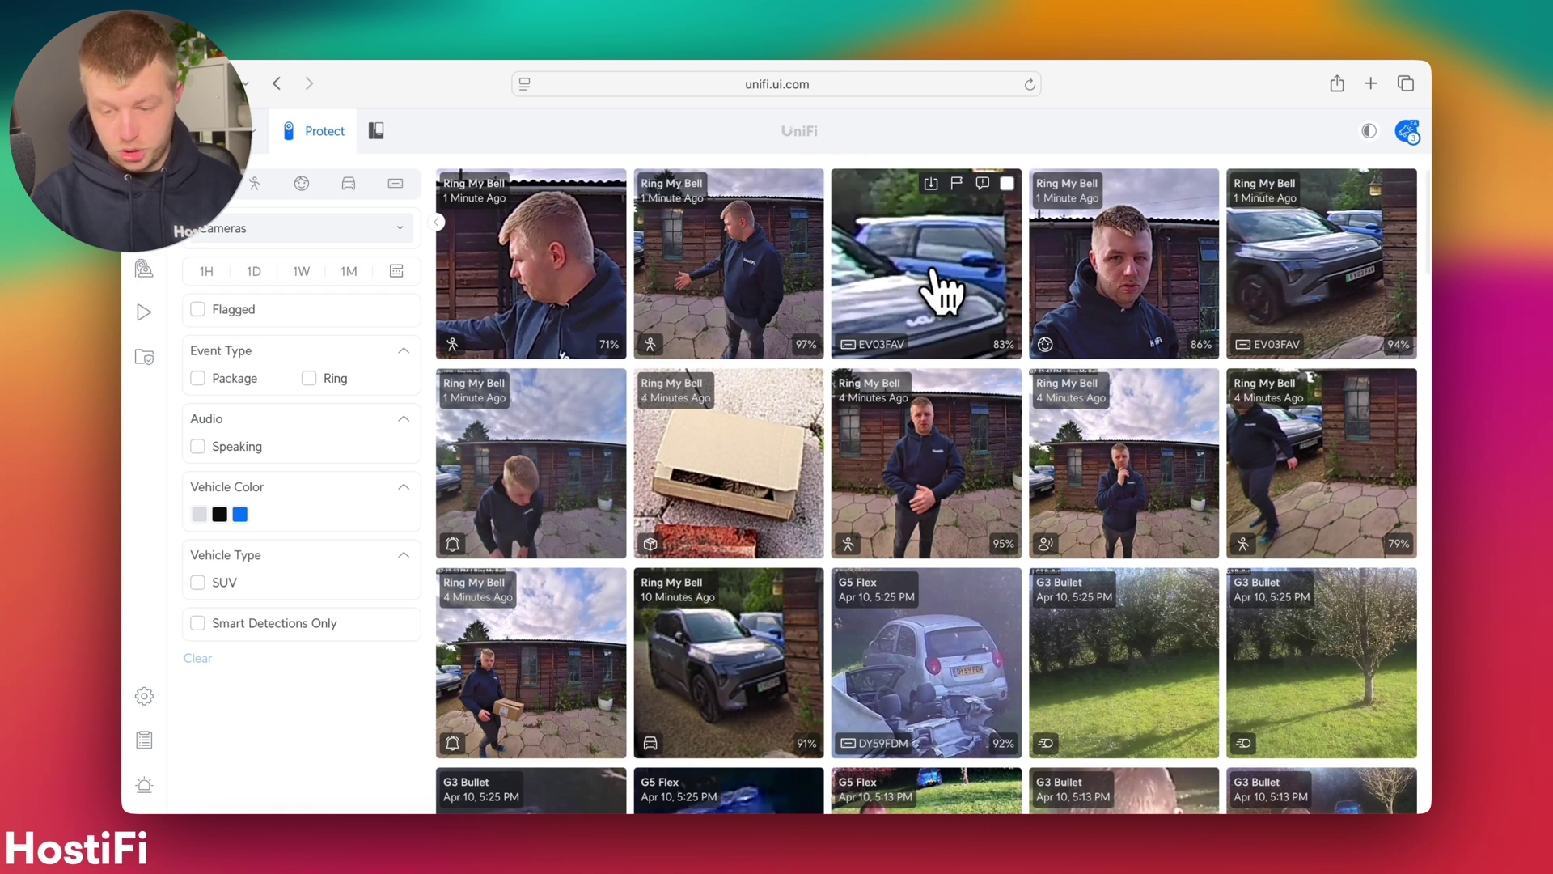
pyautogui.moveTo(1314, 300)
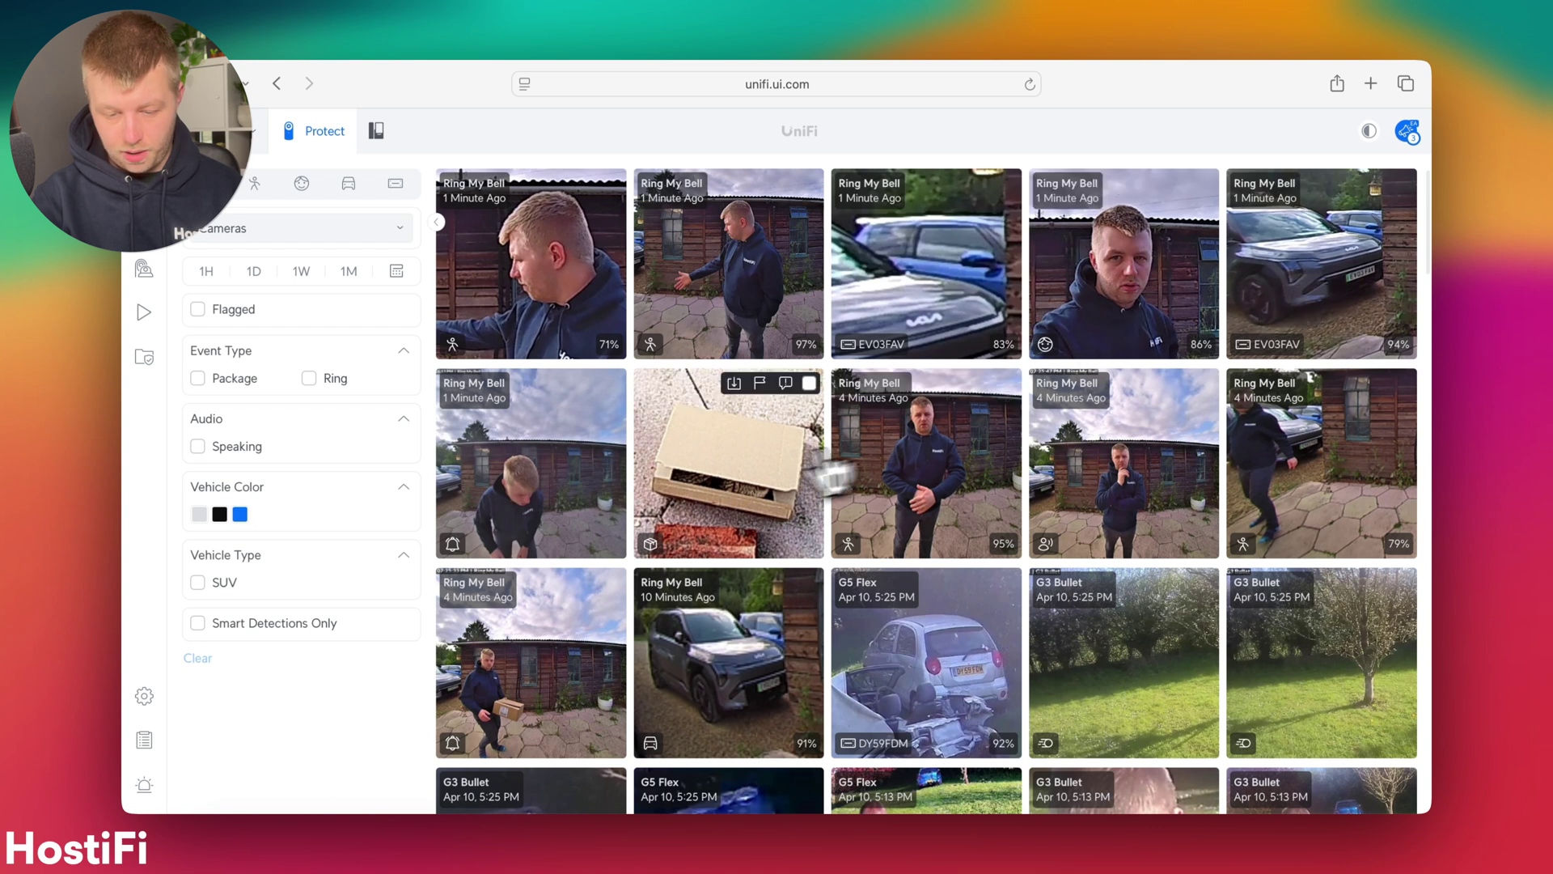
pyautogui.moveTo(570, 534)
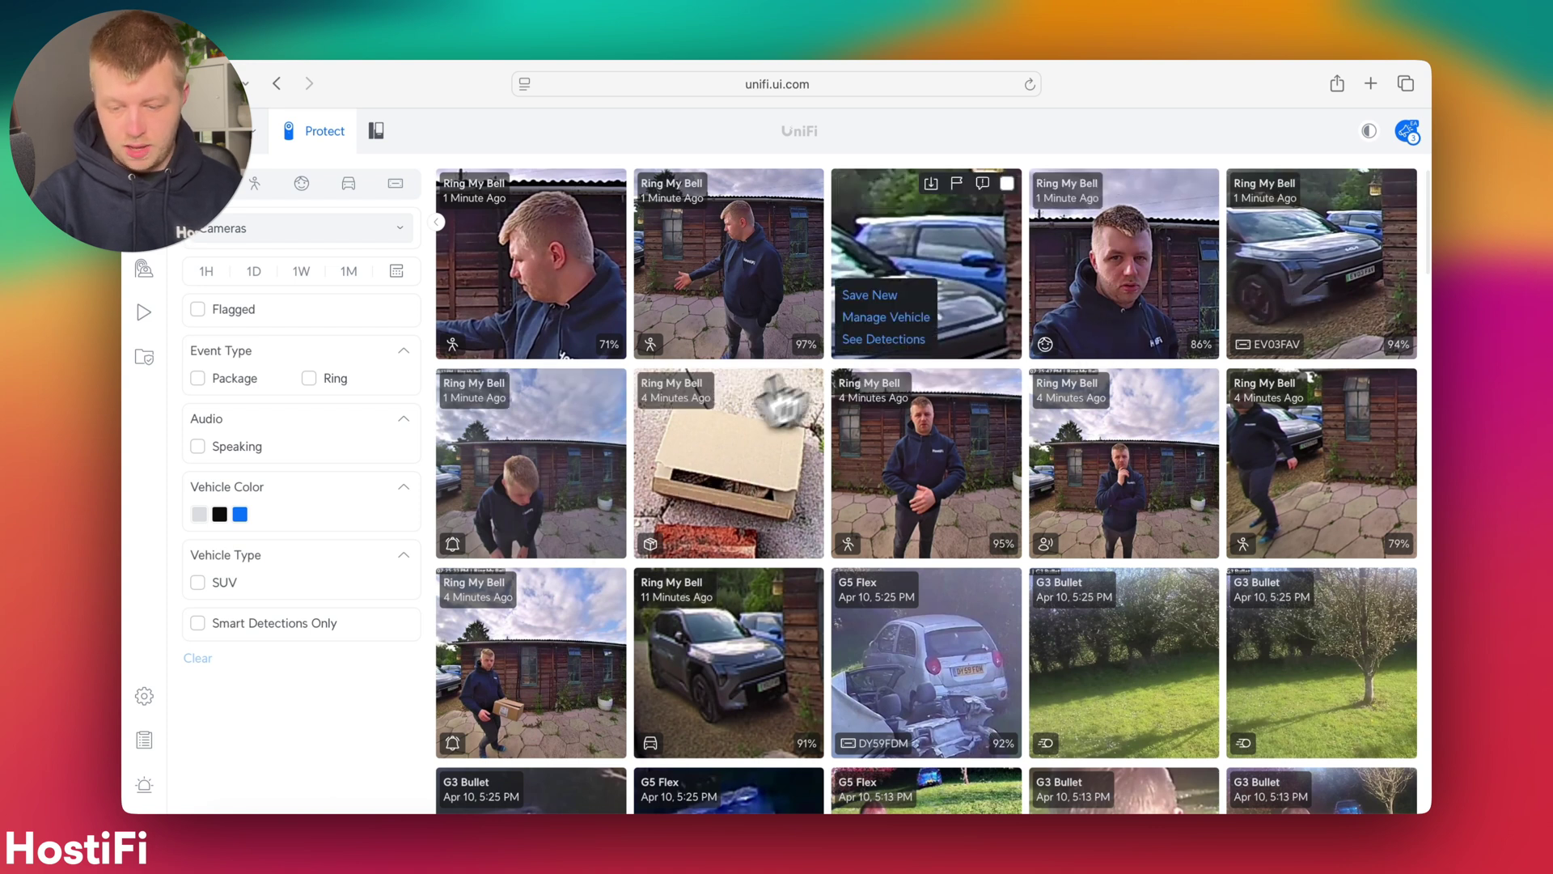
pyautogui.moveTo(1112, 242)
pyautogui.click(1142, 272)
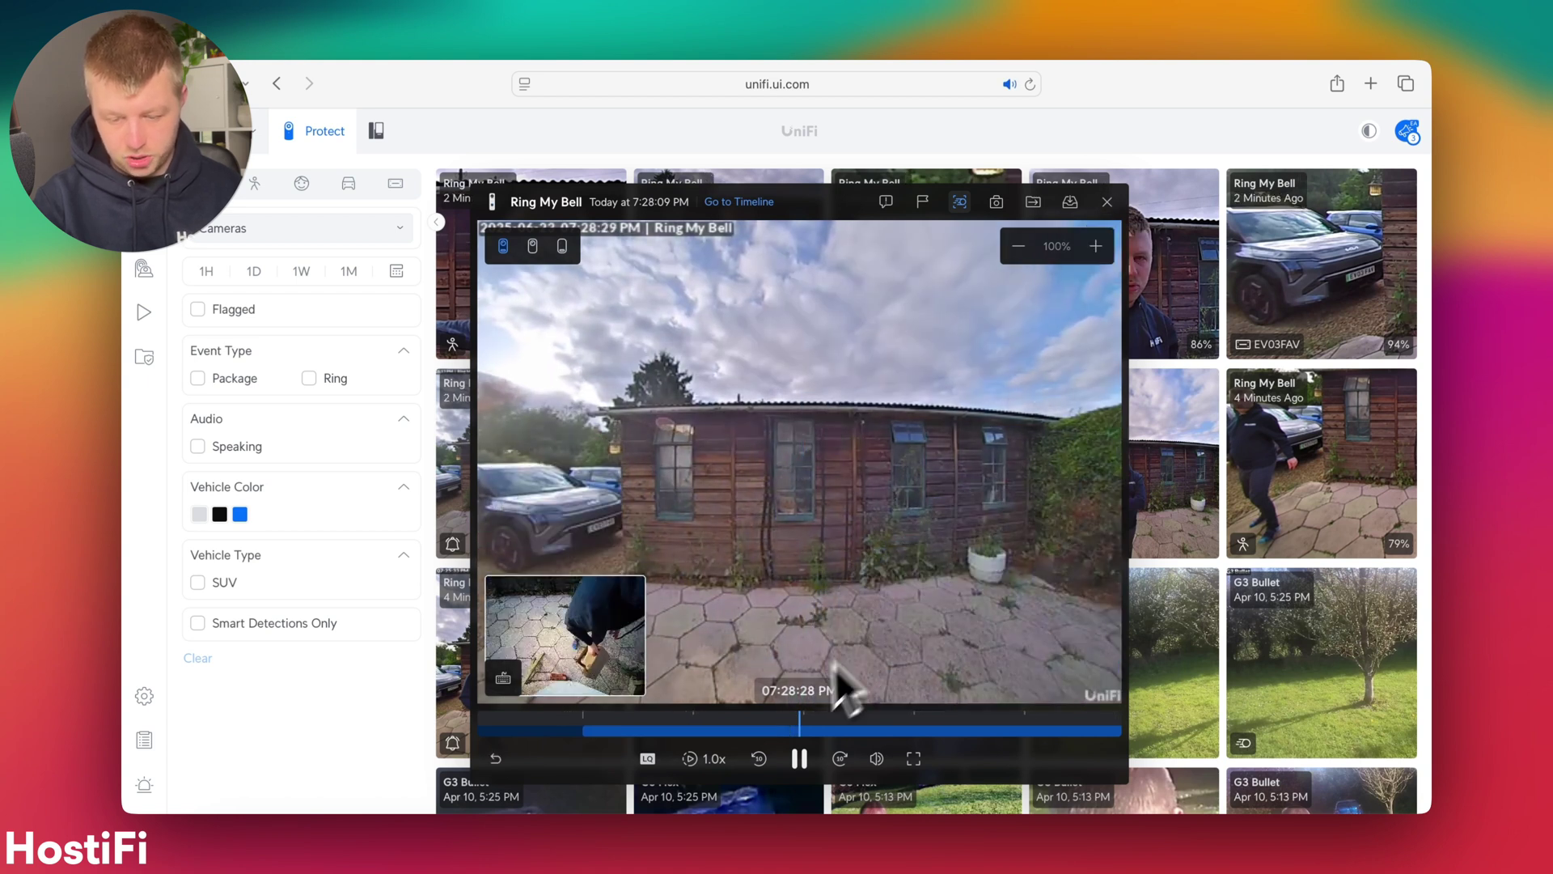
pyautogui.click(770, 738)
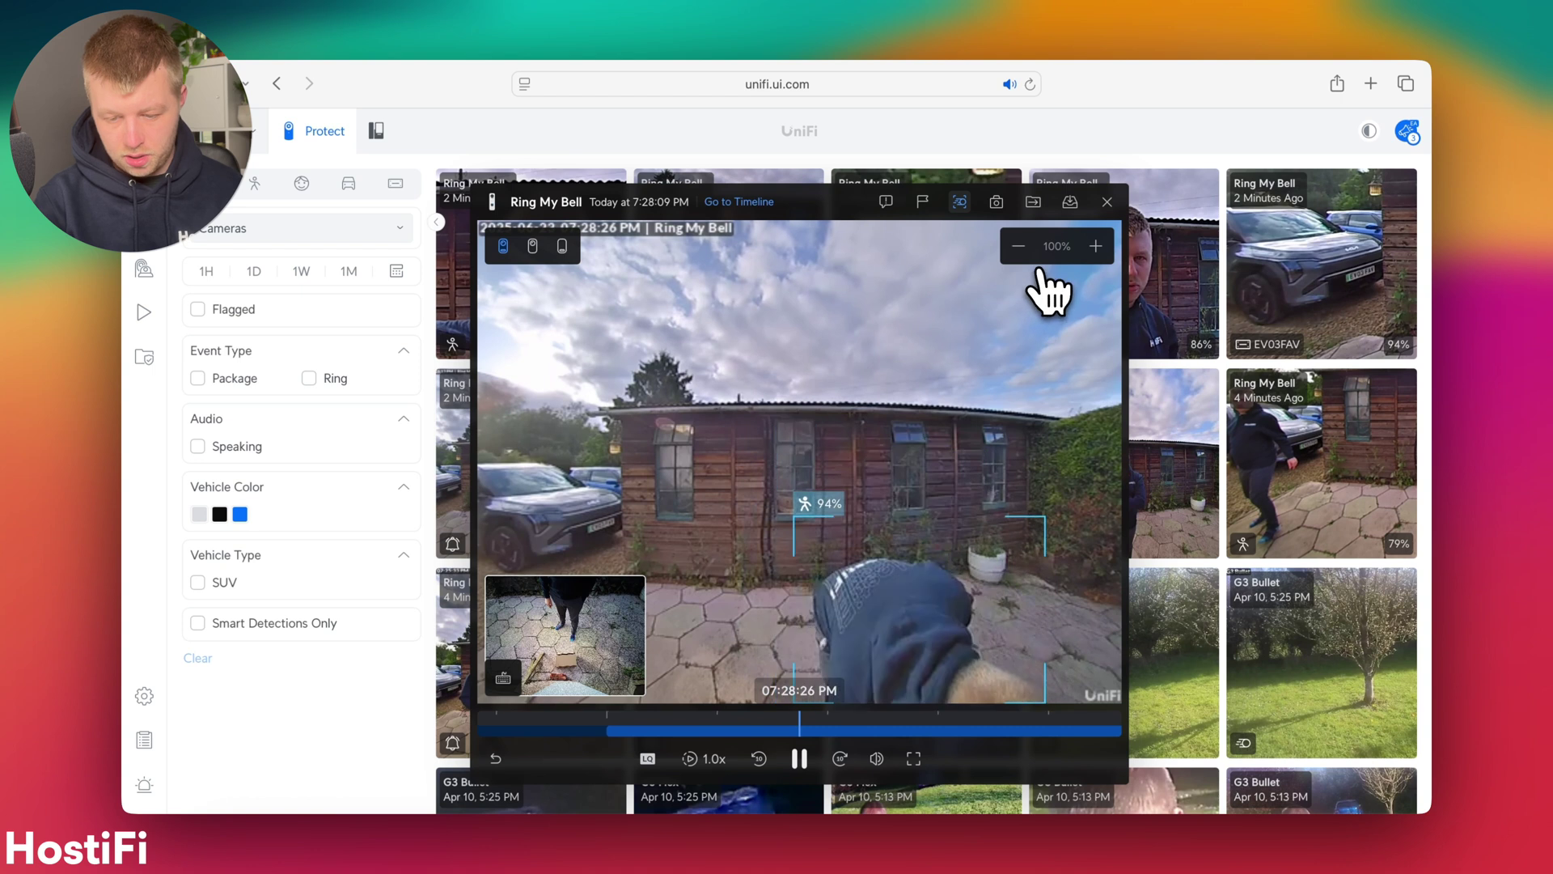
pyautogui.click(1108, 206)
pyautogui.click(1161, 253)
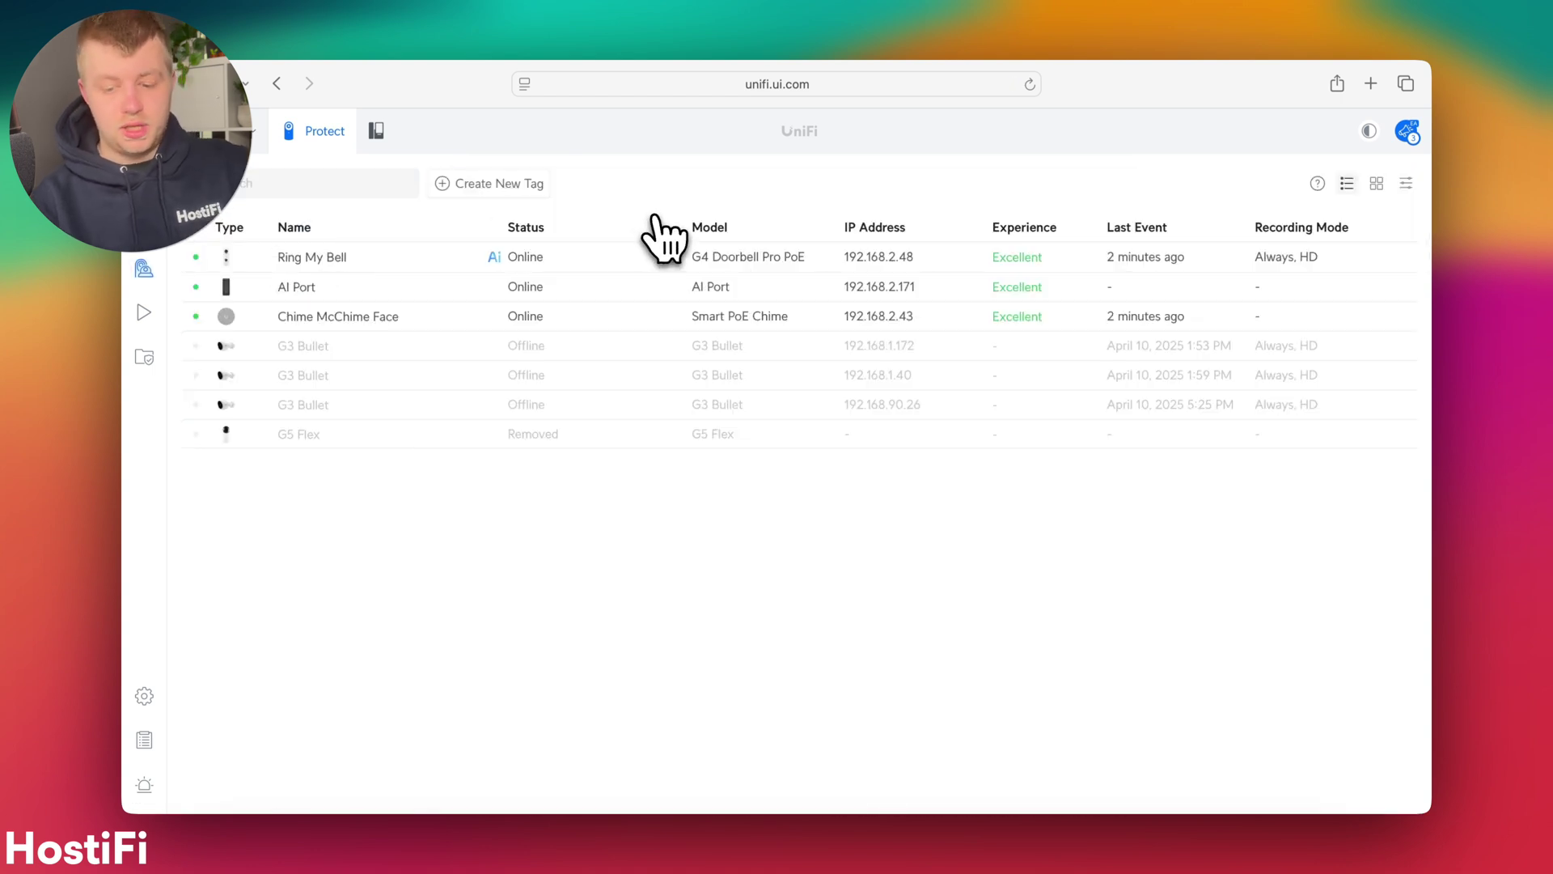
# Check Ring My Bell's live view and zone/overlay settings, then open a new browser tab.
pyautogui.click(693, 259)
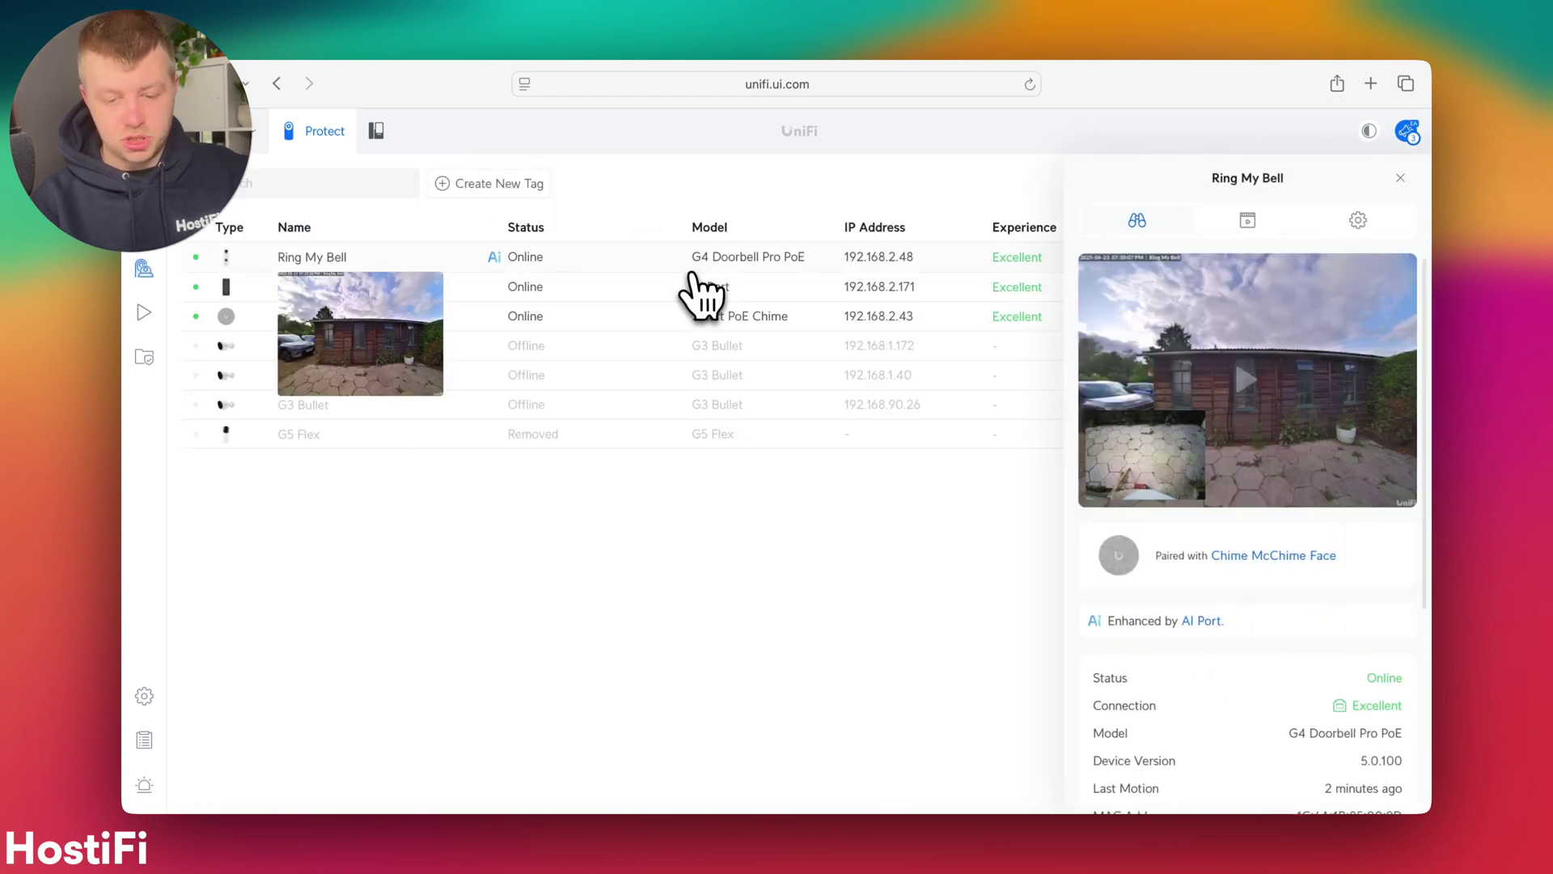
pyautogui.click(1280, 352)
pyautogui.click(1079, 213)
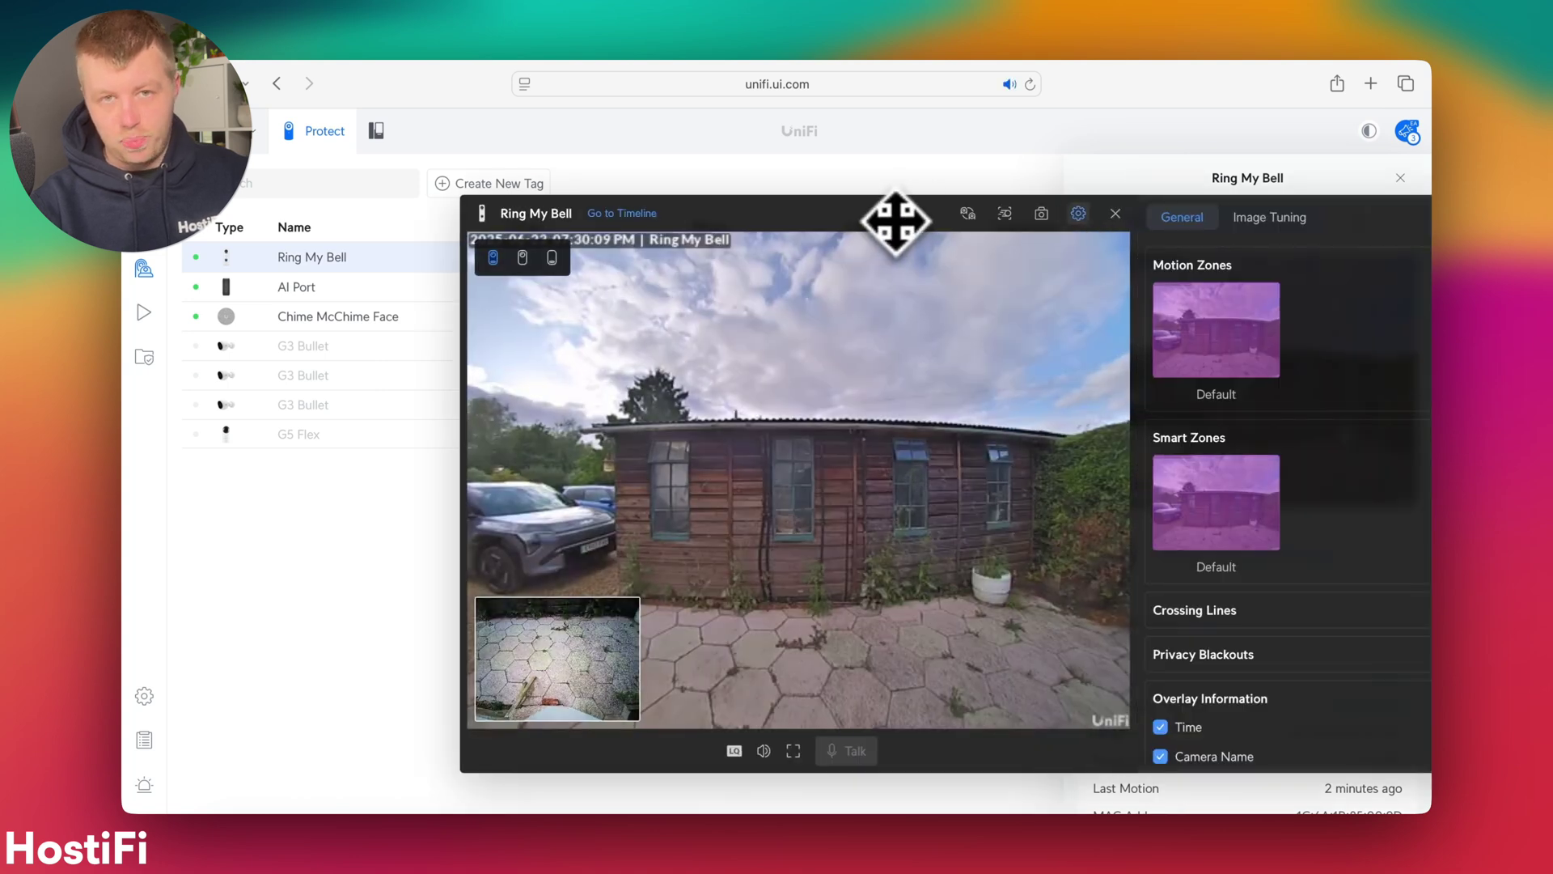
pyautogui.moveTo(895, 221); pyautogui.dragTo(641, 201)
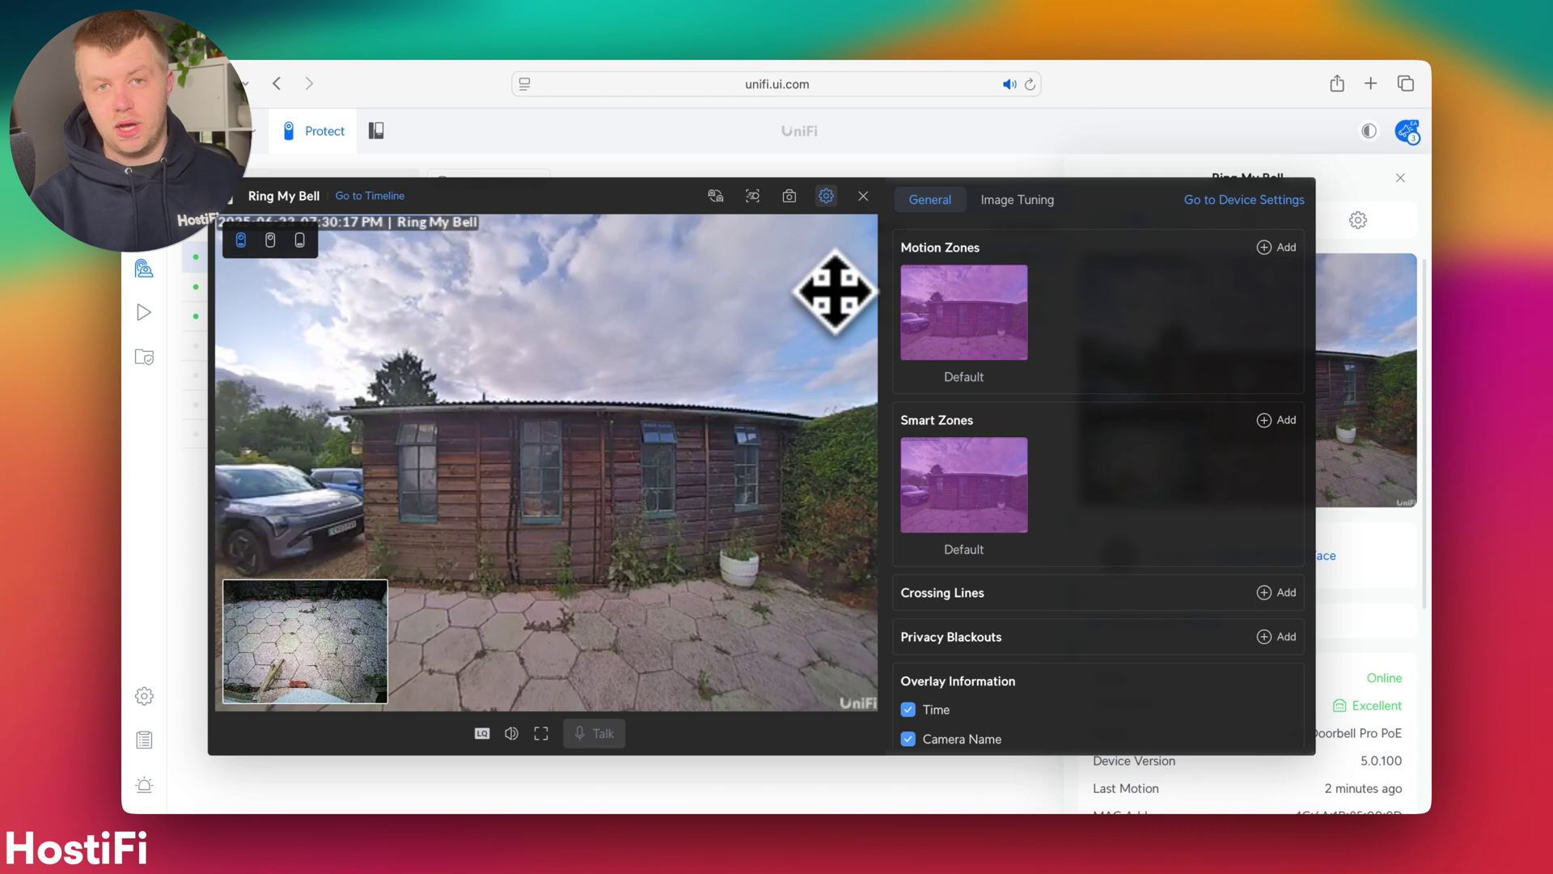
pyautogui.press('Escape')
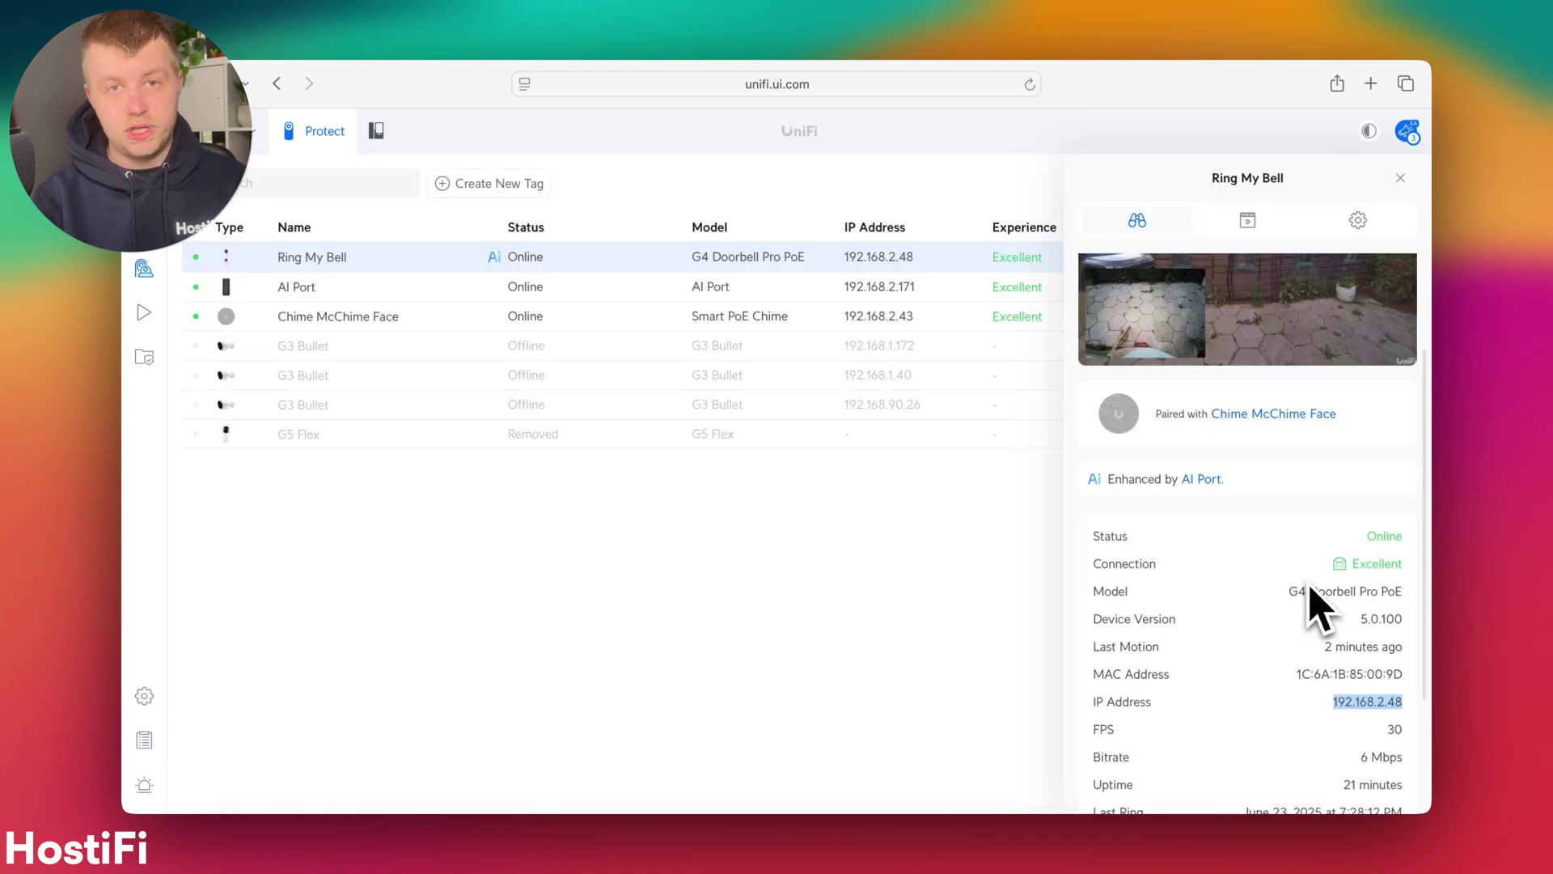
pyautogui.press('super+t')
# Load the doorbell's own login page at 192.168.2.48 in the new tab.
pyautogui.write('192.168.2.48')
pyautogui.press('Return')
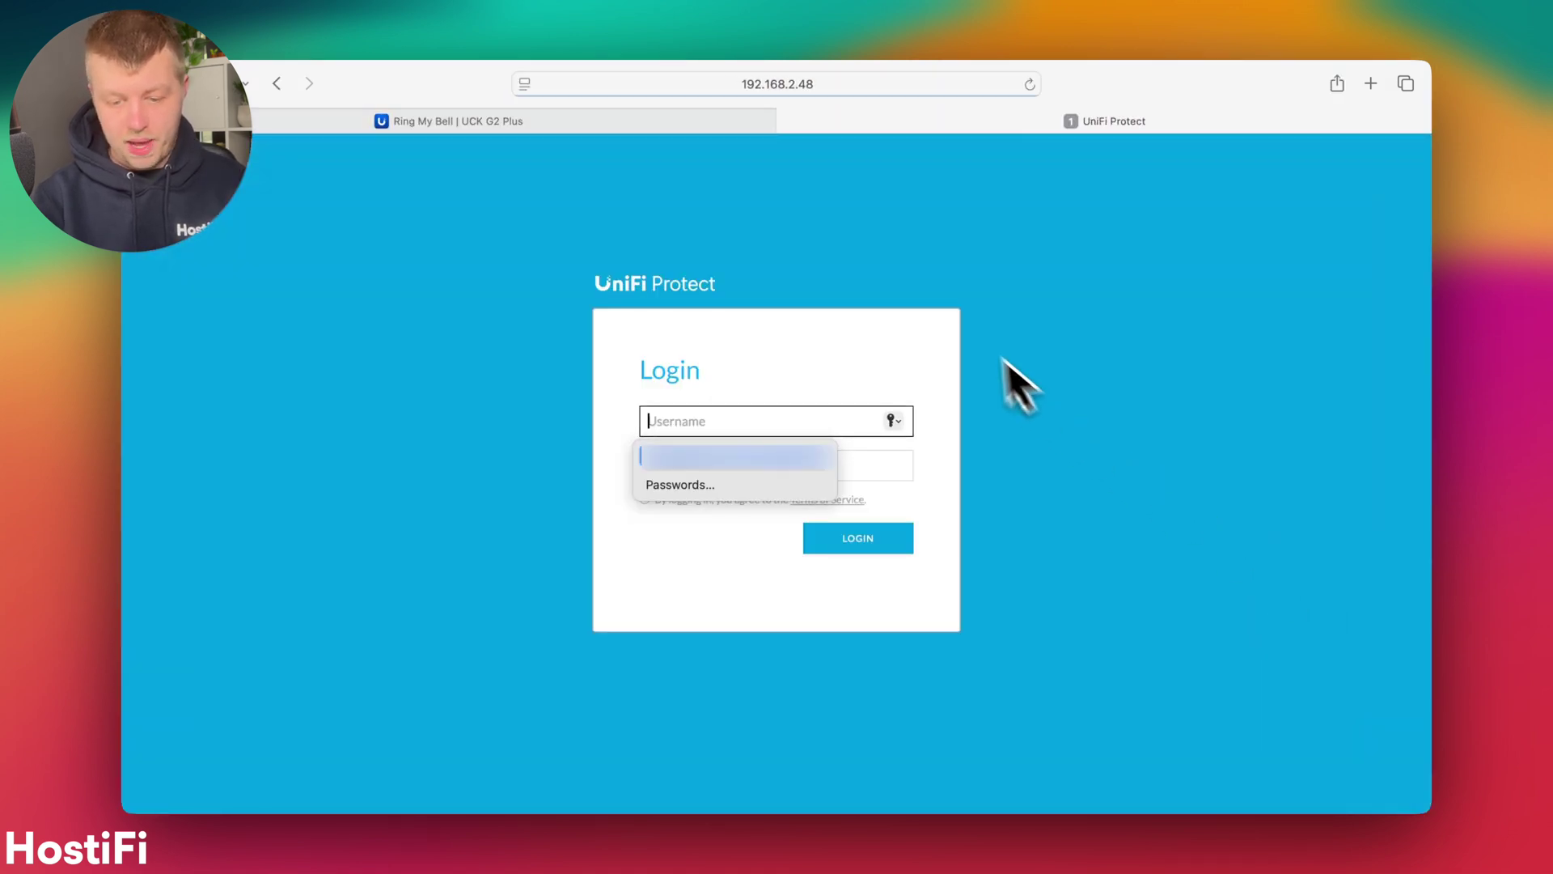
pyautogui.click(709, 126)
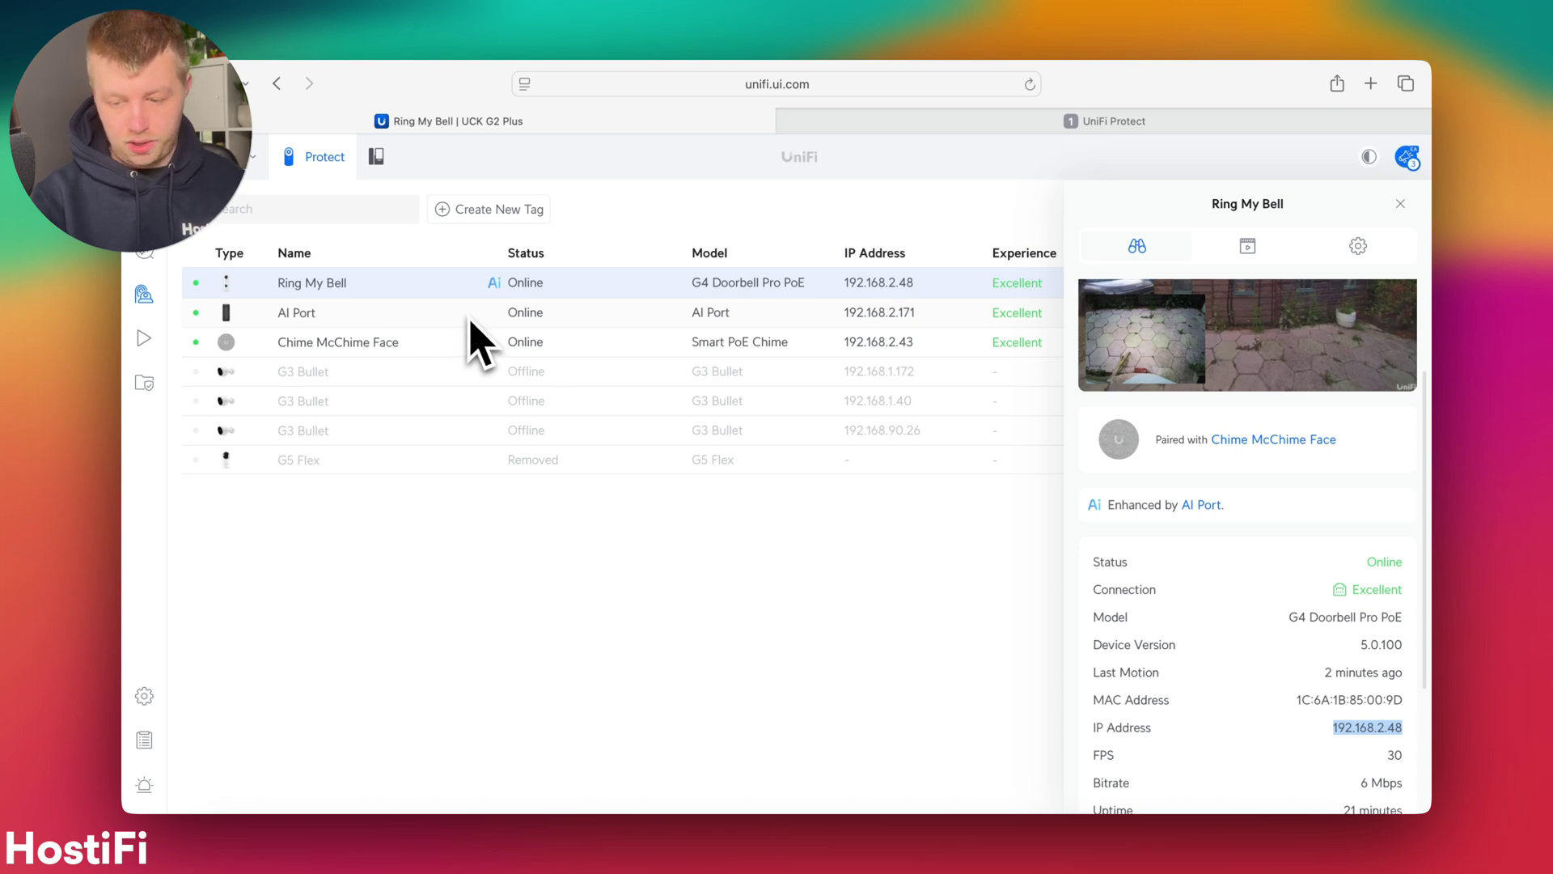
pyautogui.click(864, 121)
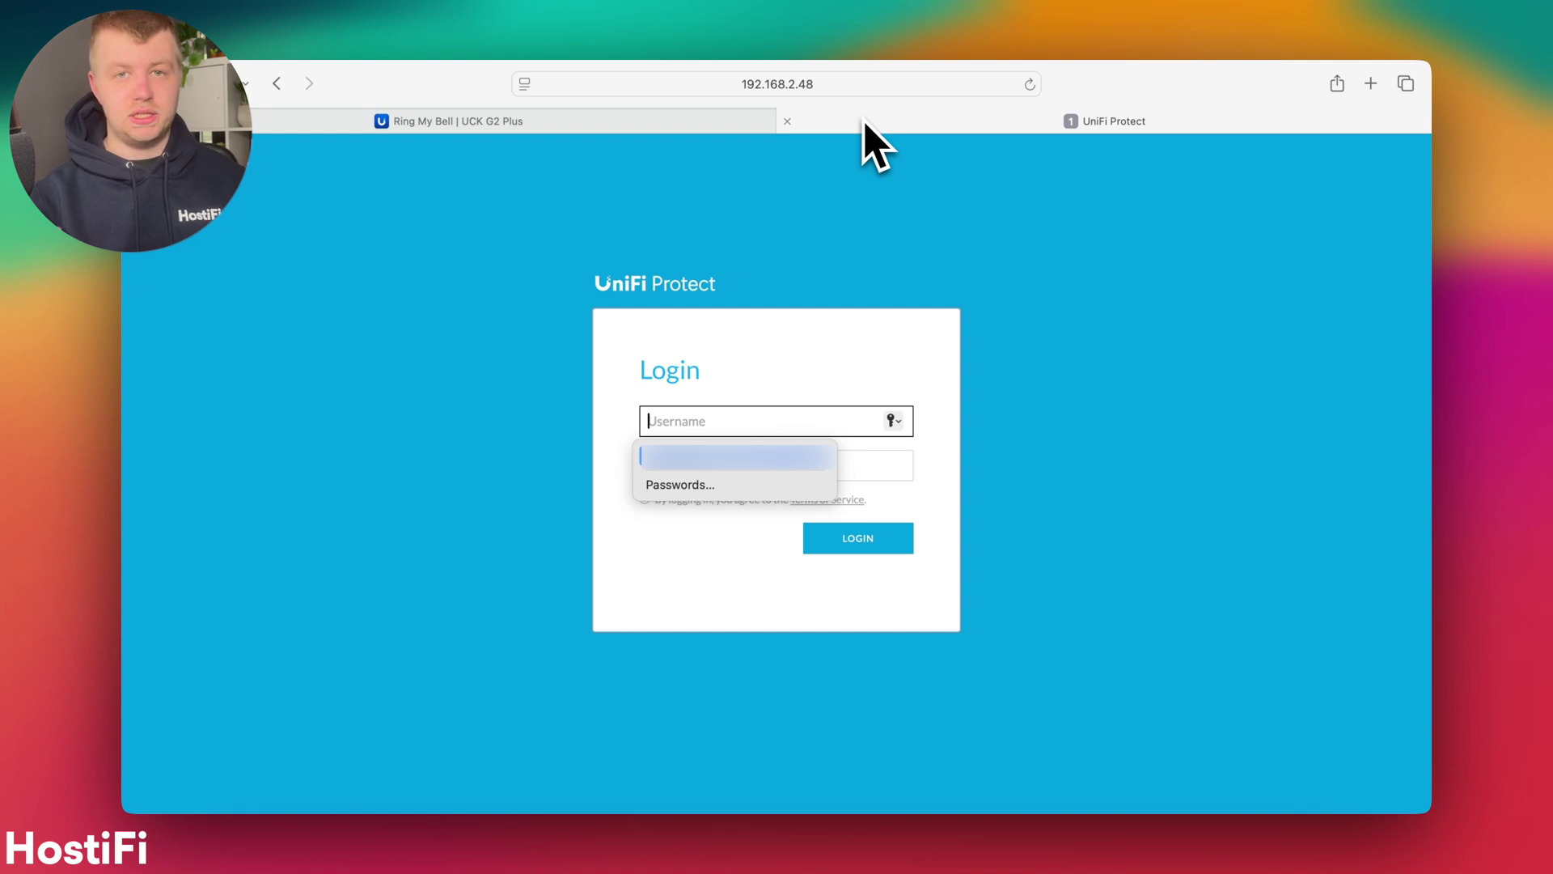
pyautogui.click(753, 125)
# Reveal and select the Recovery Code under Settings > System > Advanced.
pyautogui.click(144, 696)
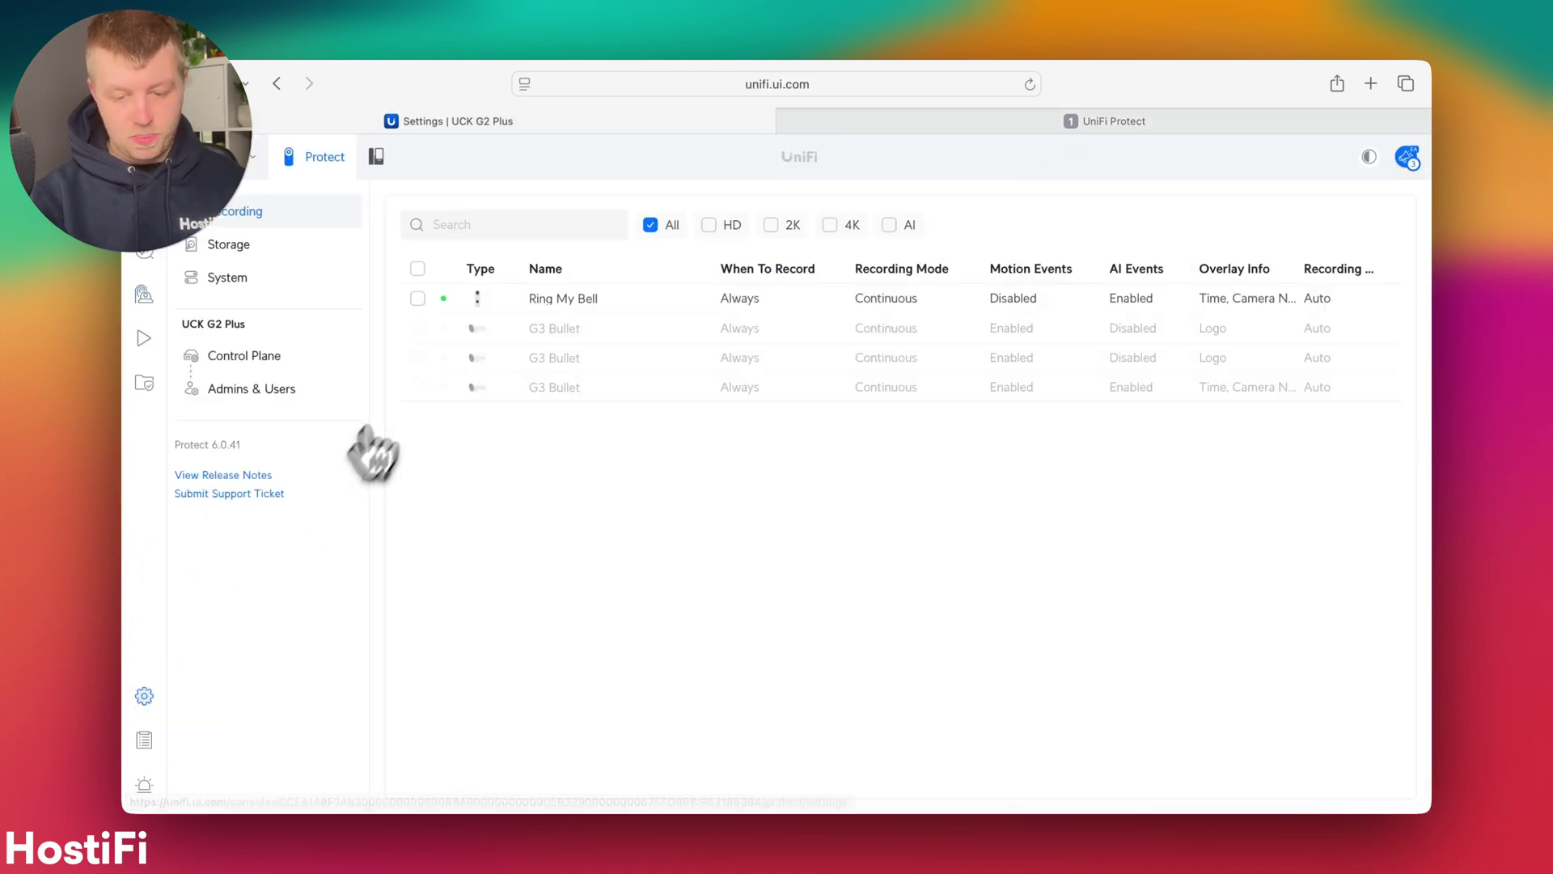
pyautogui.click(247, 277)
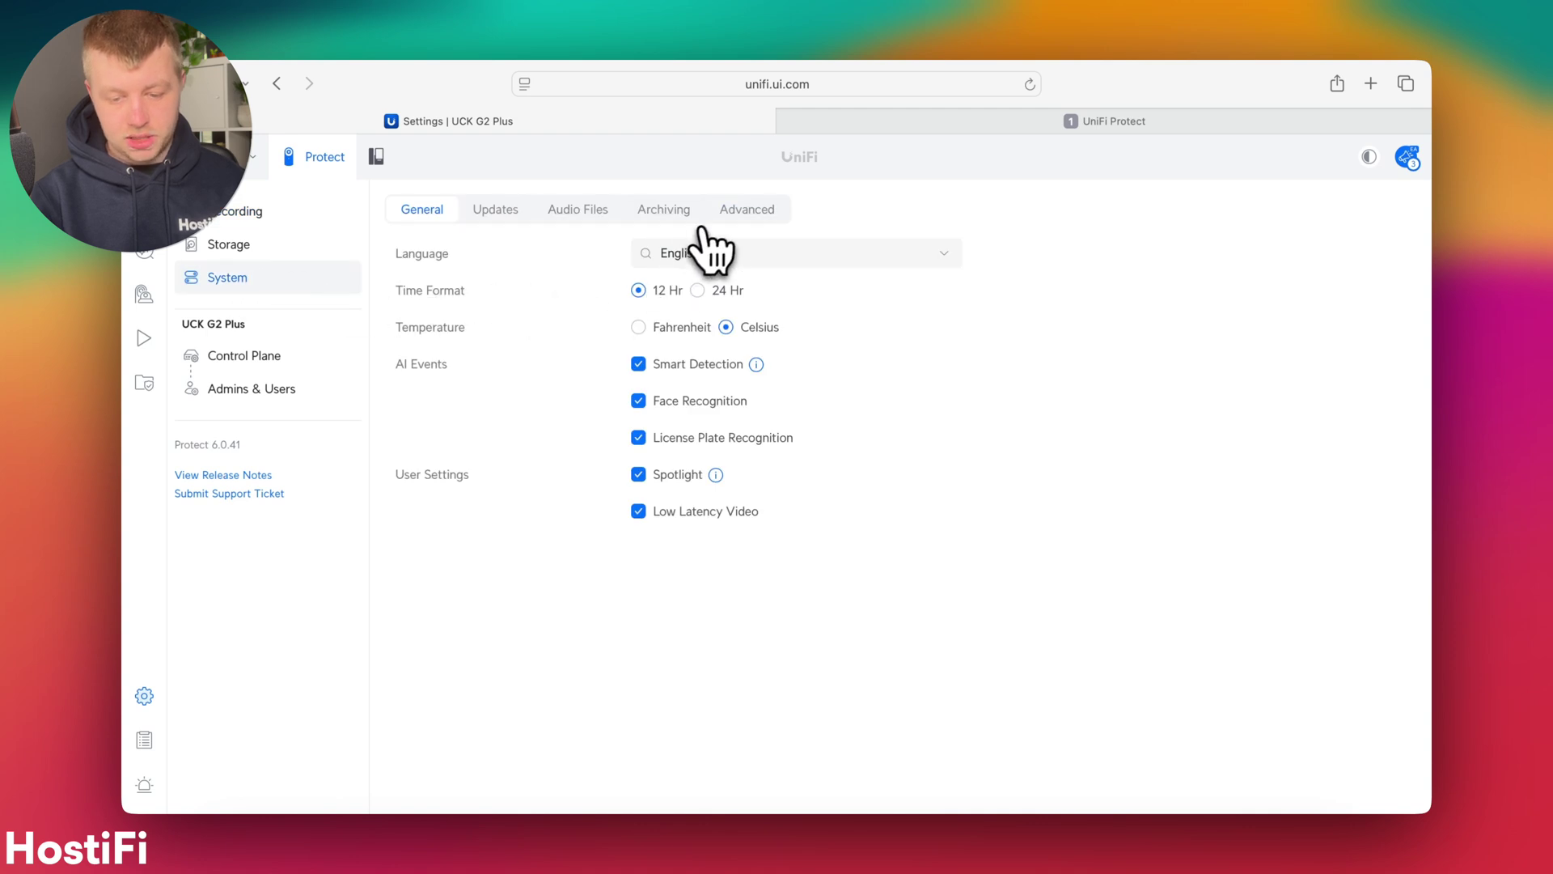
pyautogui.click(748, 210)
pyautogui.click(651, 286)
pyautogui.doubleClick(693, 253)
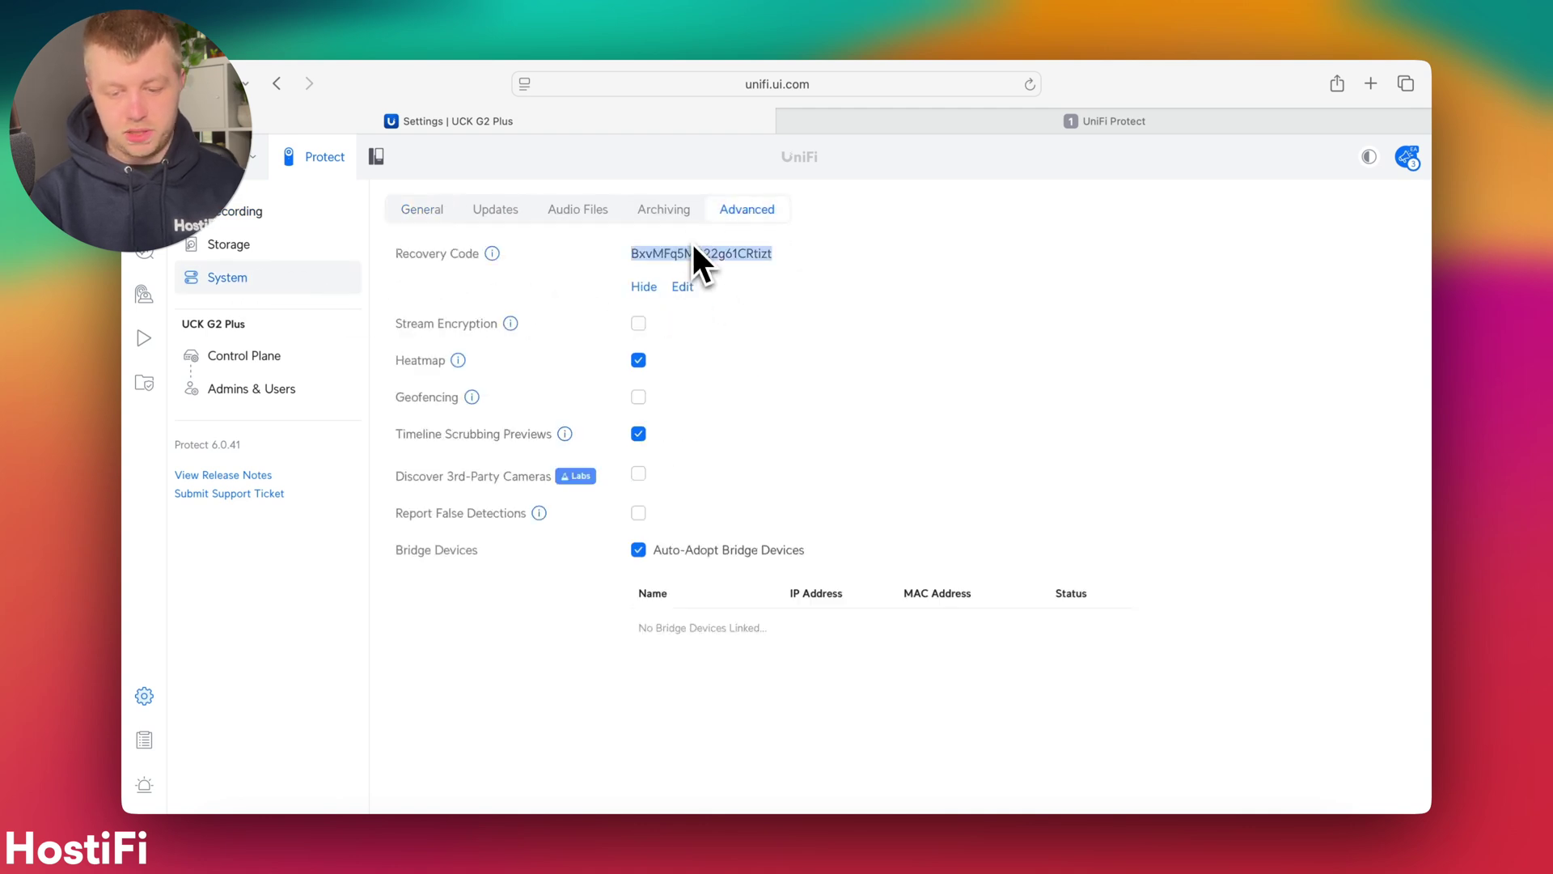
# Enter username ubnt on the doorbell's login page.
pyautogui.click(930, 127)
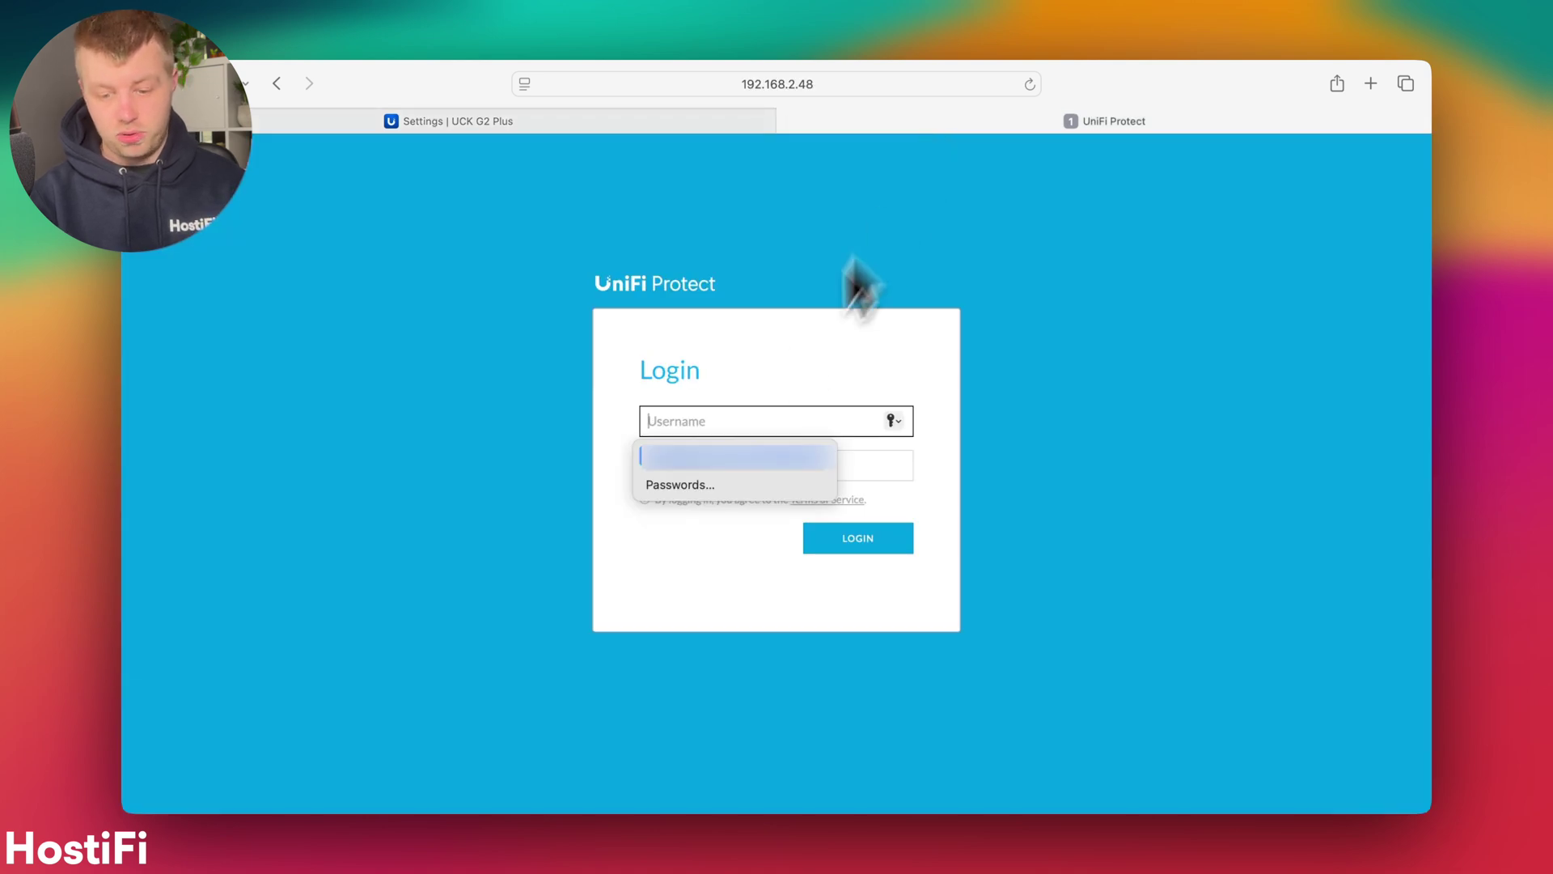
pyautogui.write('ubnt')
pyautogui.press('Tab')
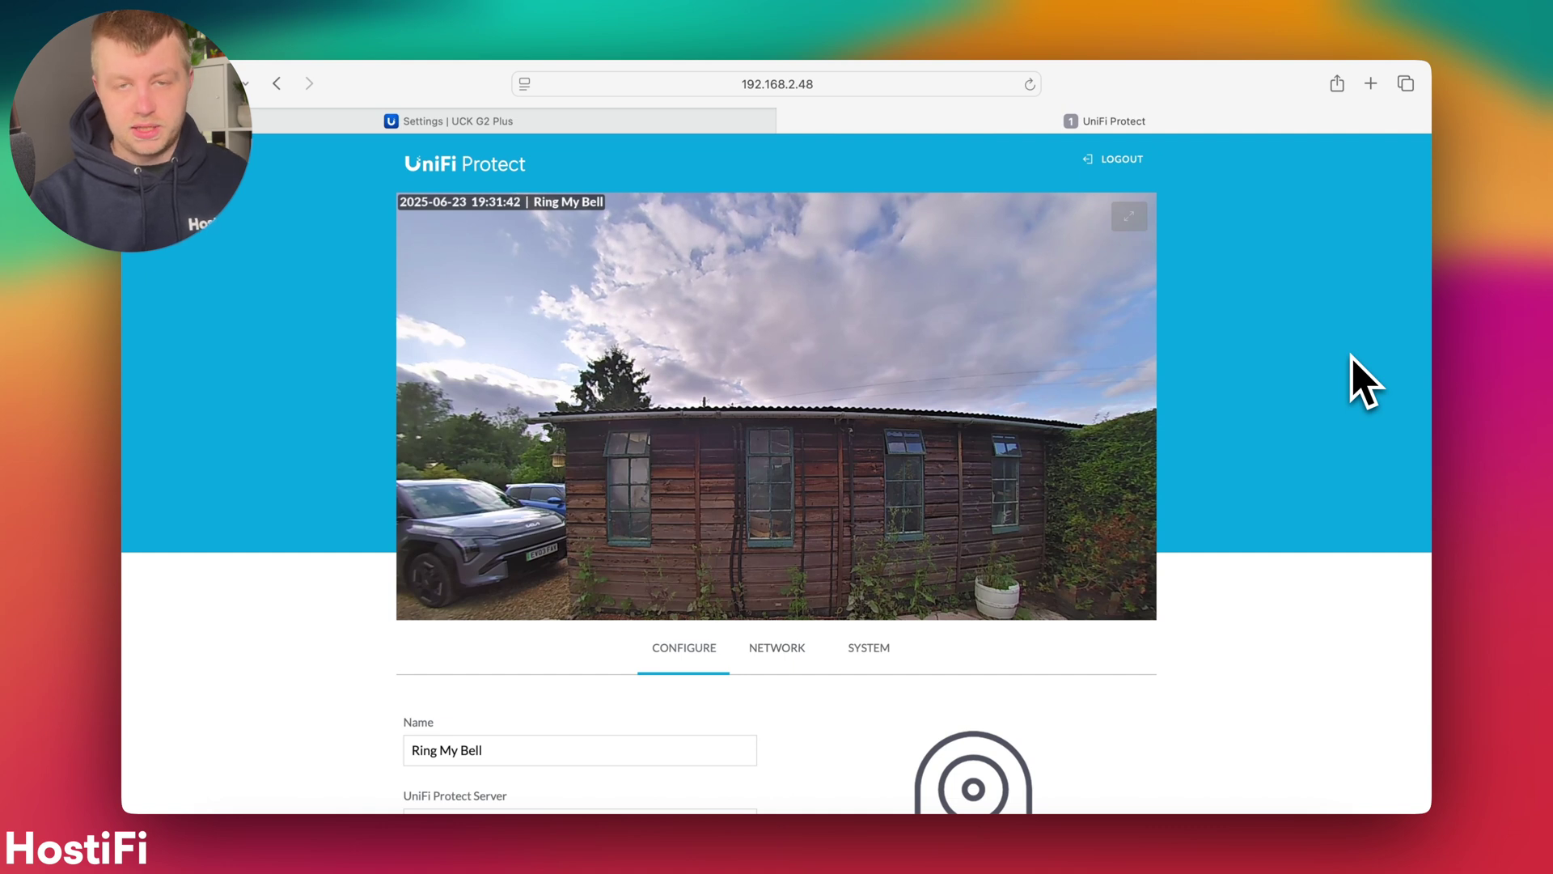
pyautogui.scroll(-2, 1365, 380)
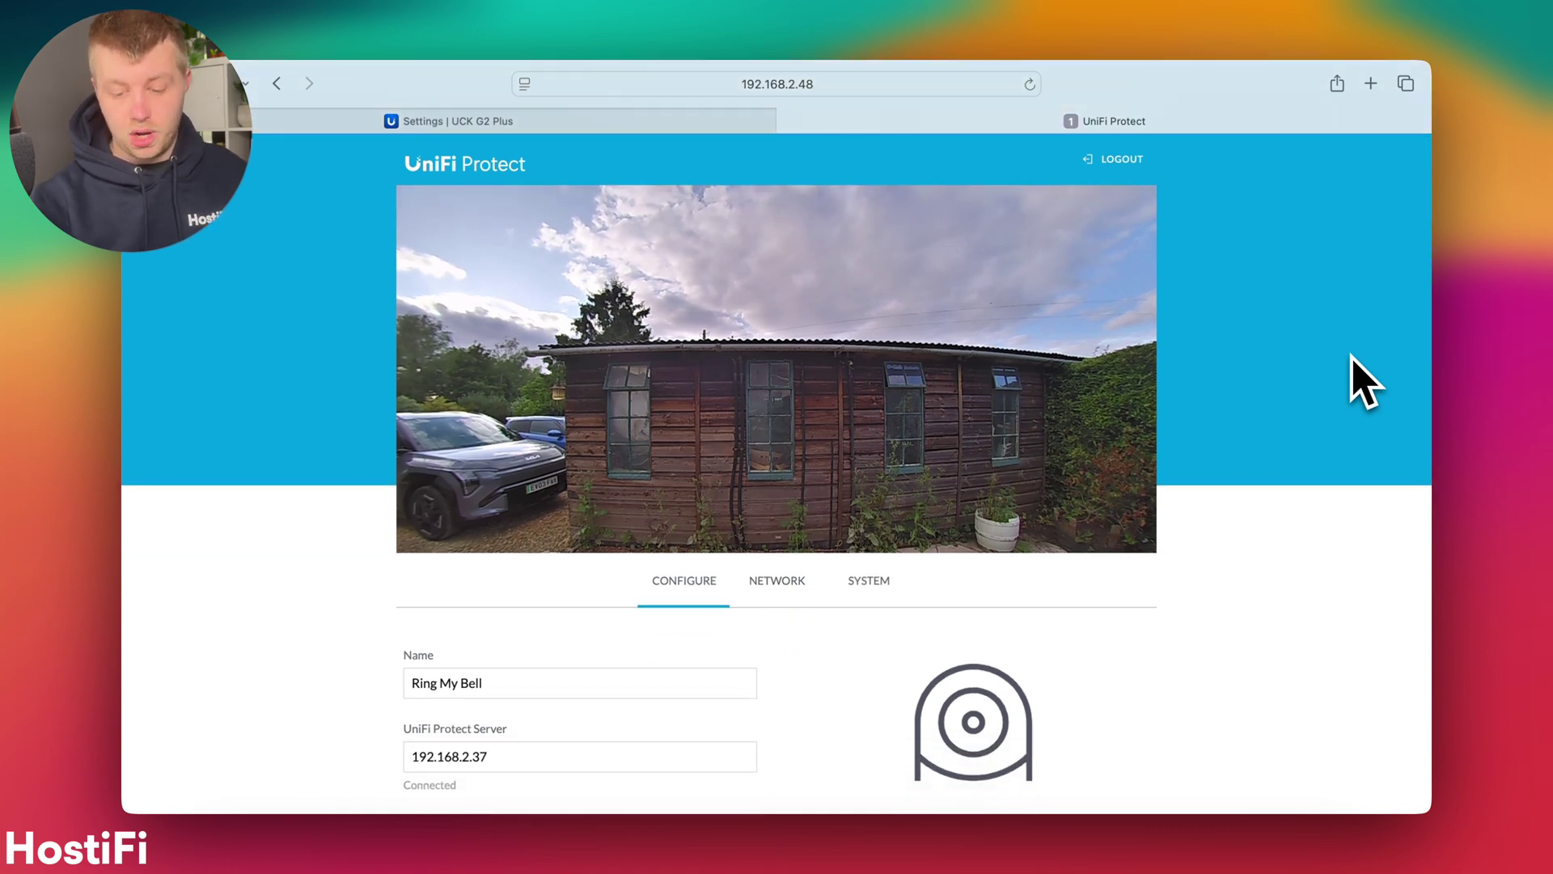
pyautogui.scroll(-10, 1366, 380)
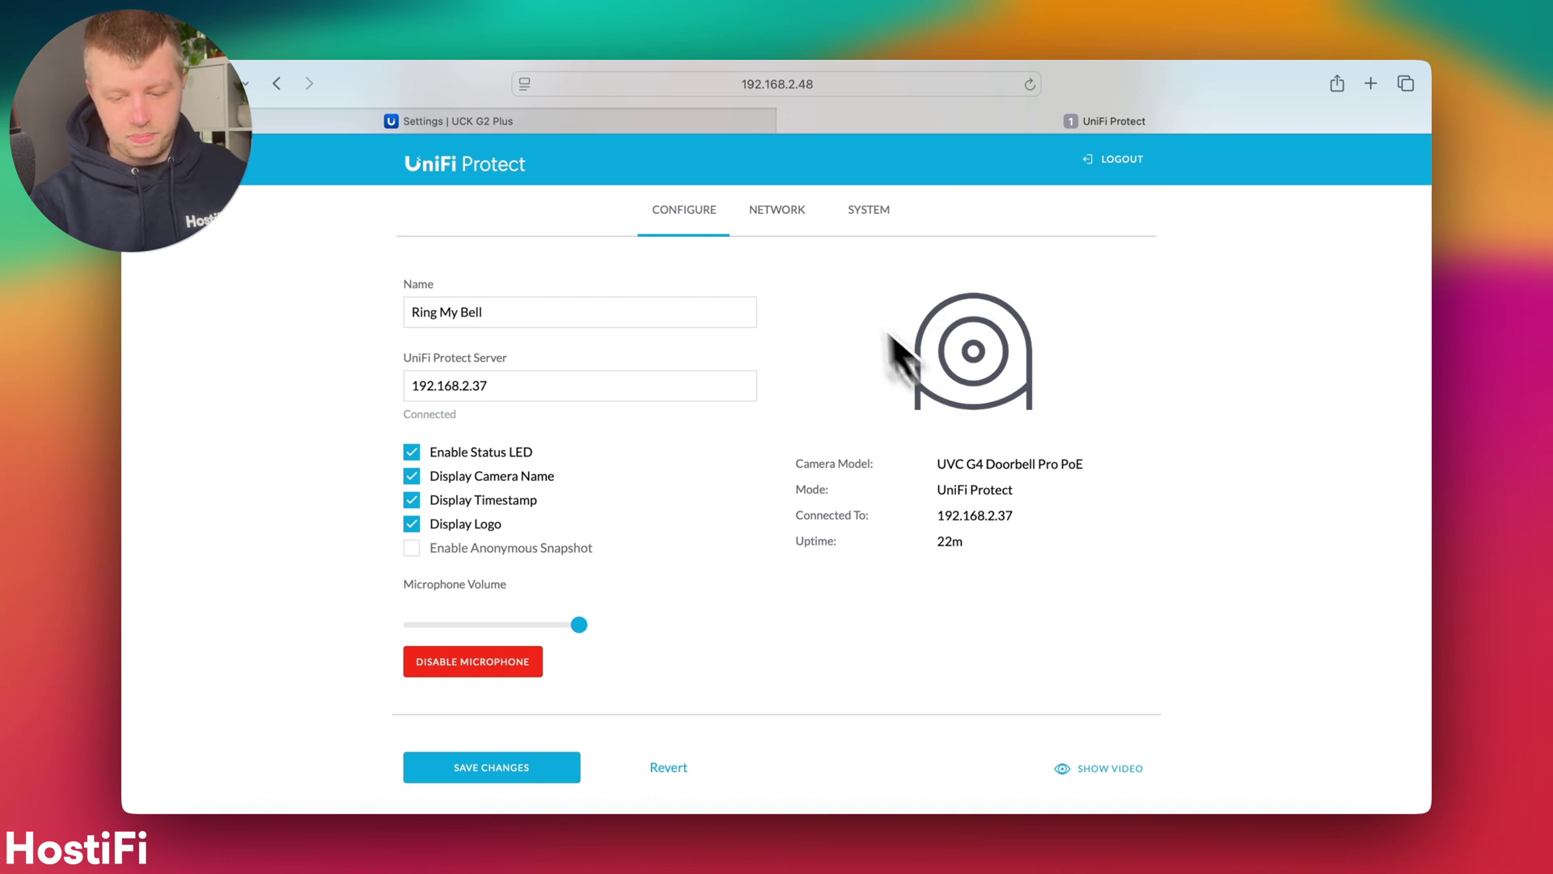
pyautogui.click(752, 207)
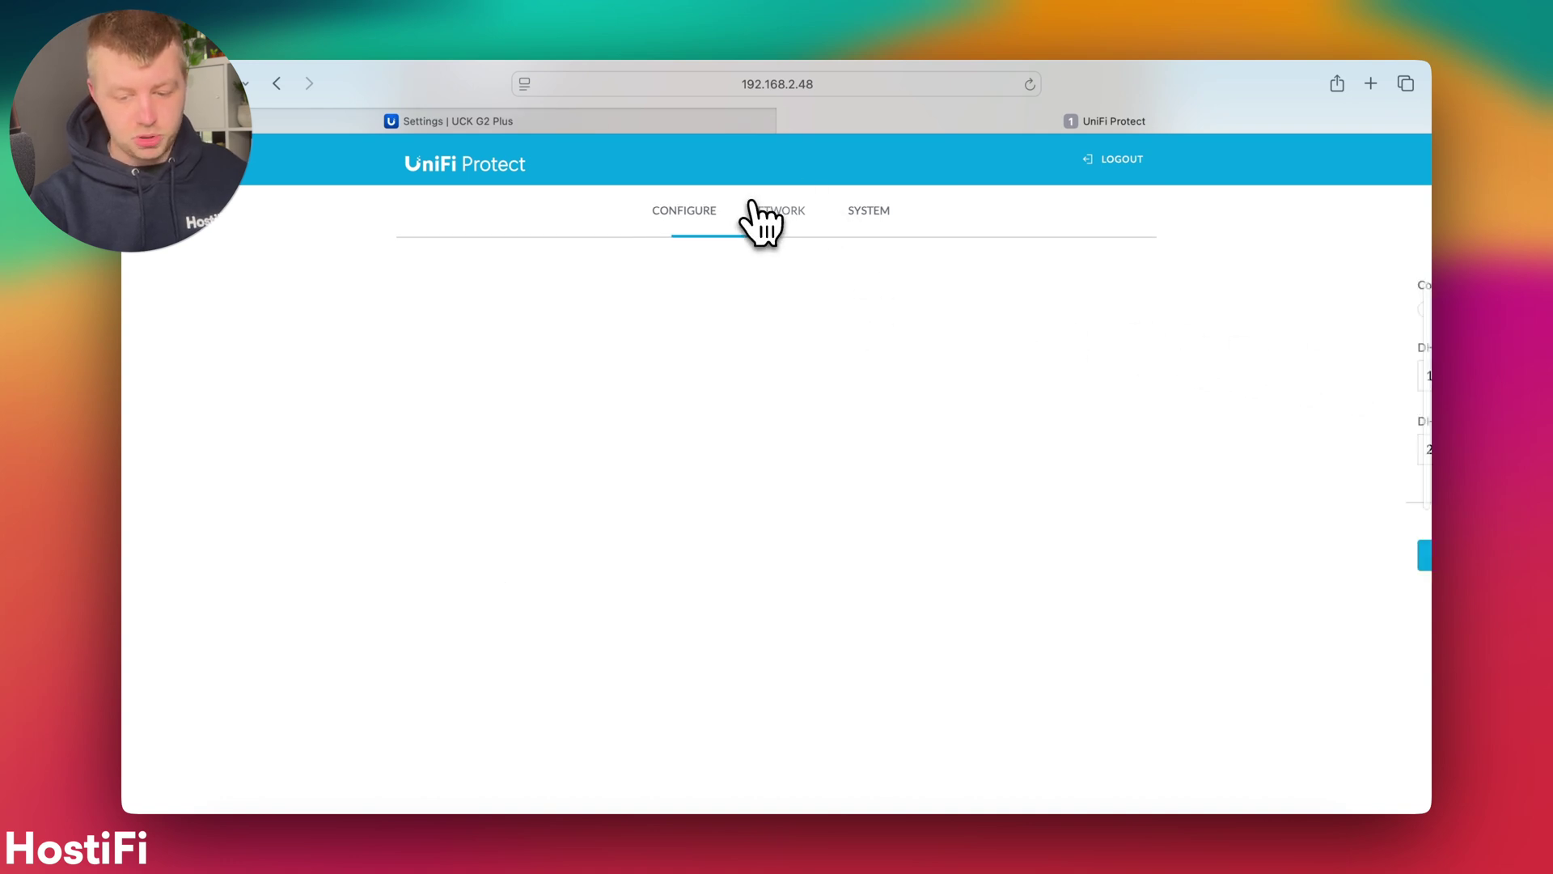
pyautogui.click(851, 217)
pyautogui.scroll(-2, 855, 321)
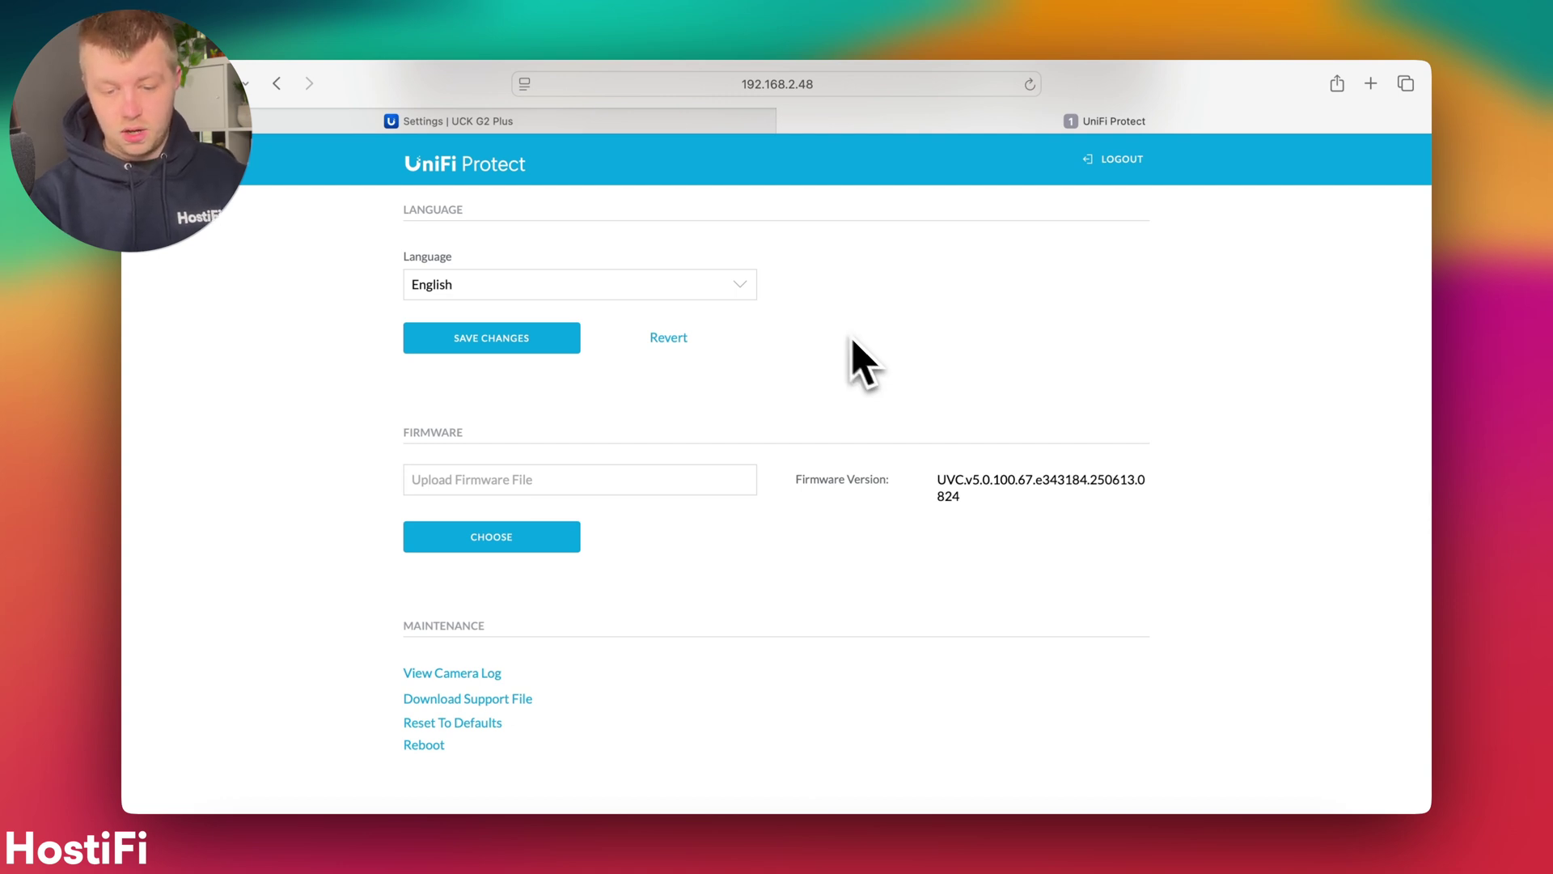
pyautogui.scroll(8, 728, 308)
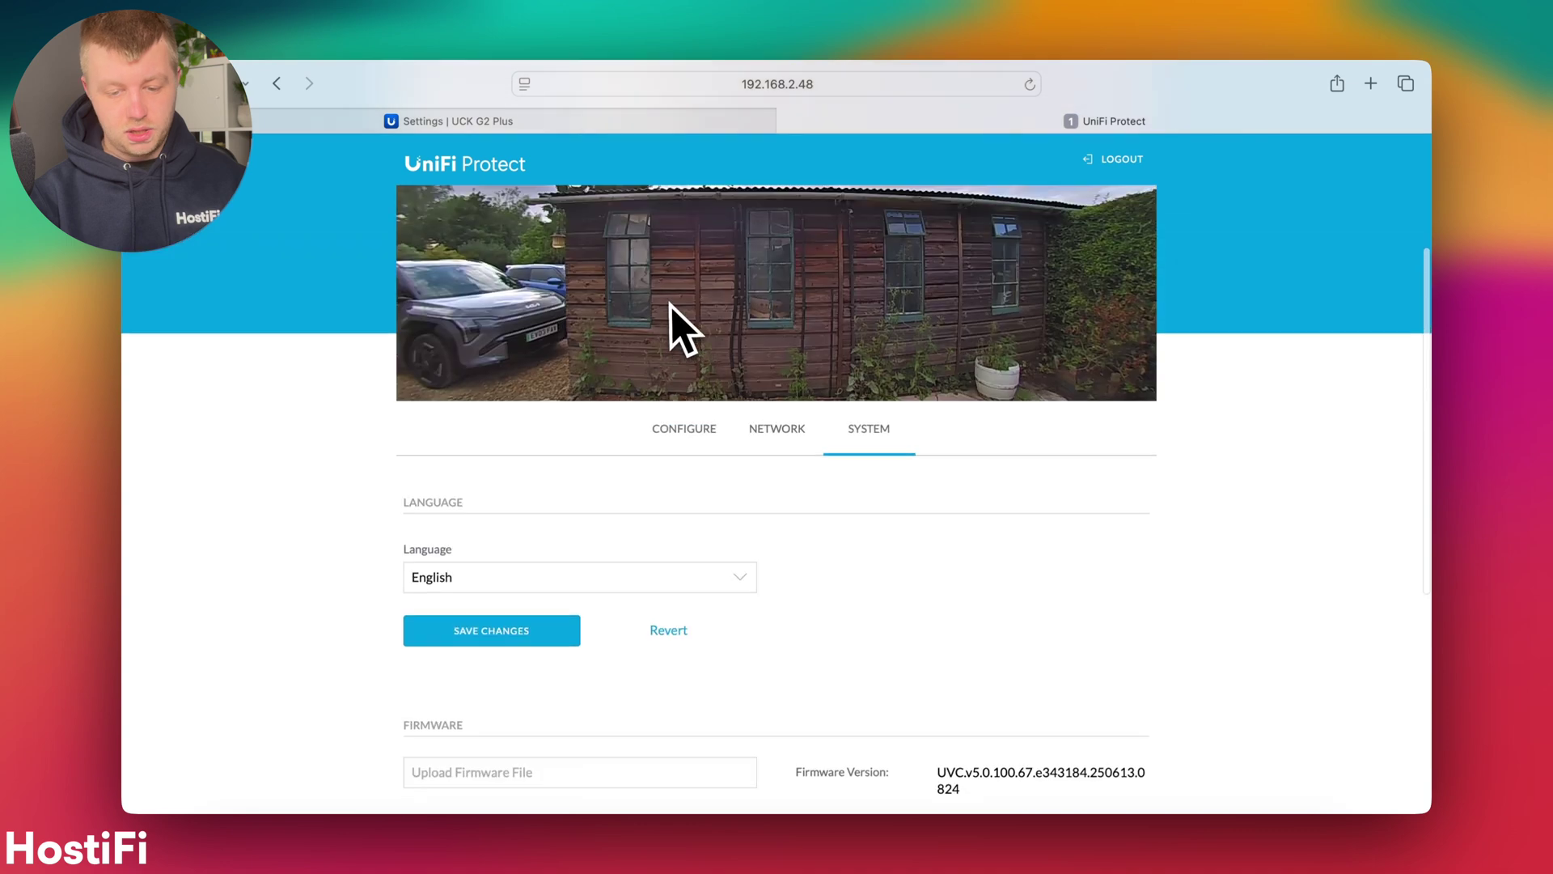
pyautogui.click(790, 437)
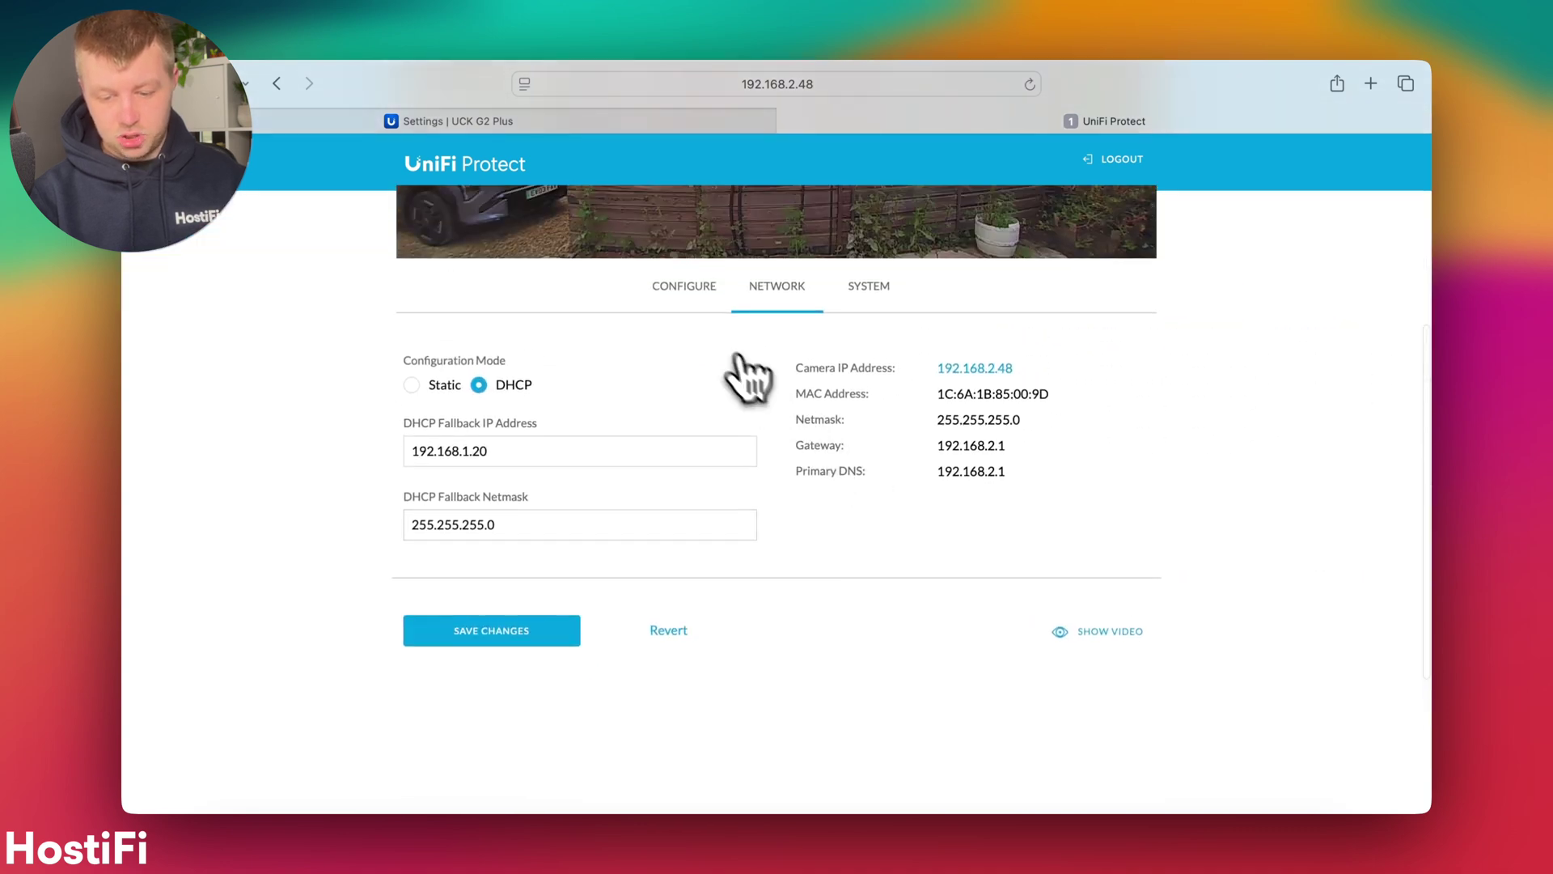
pyautogui.click(684, 276)
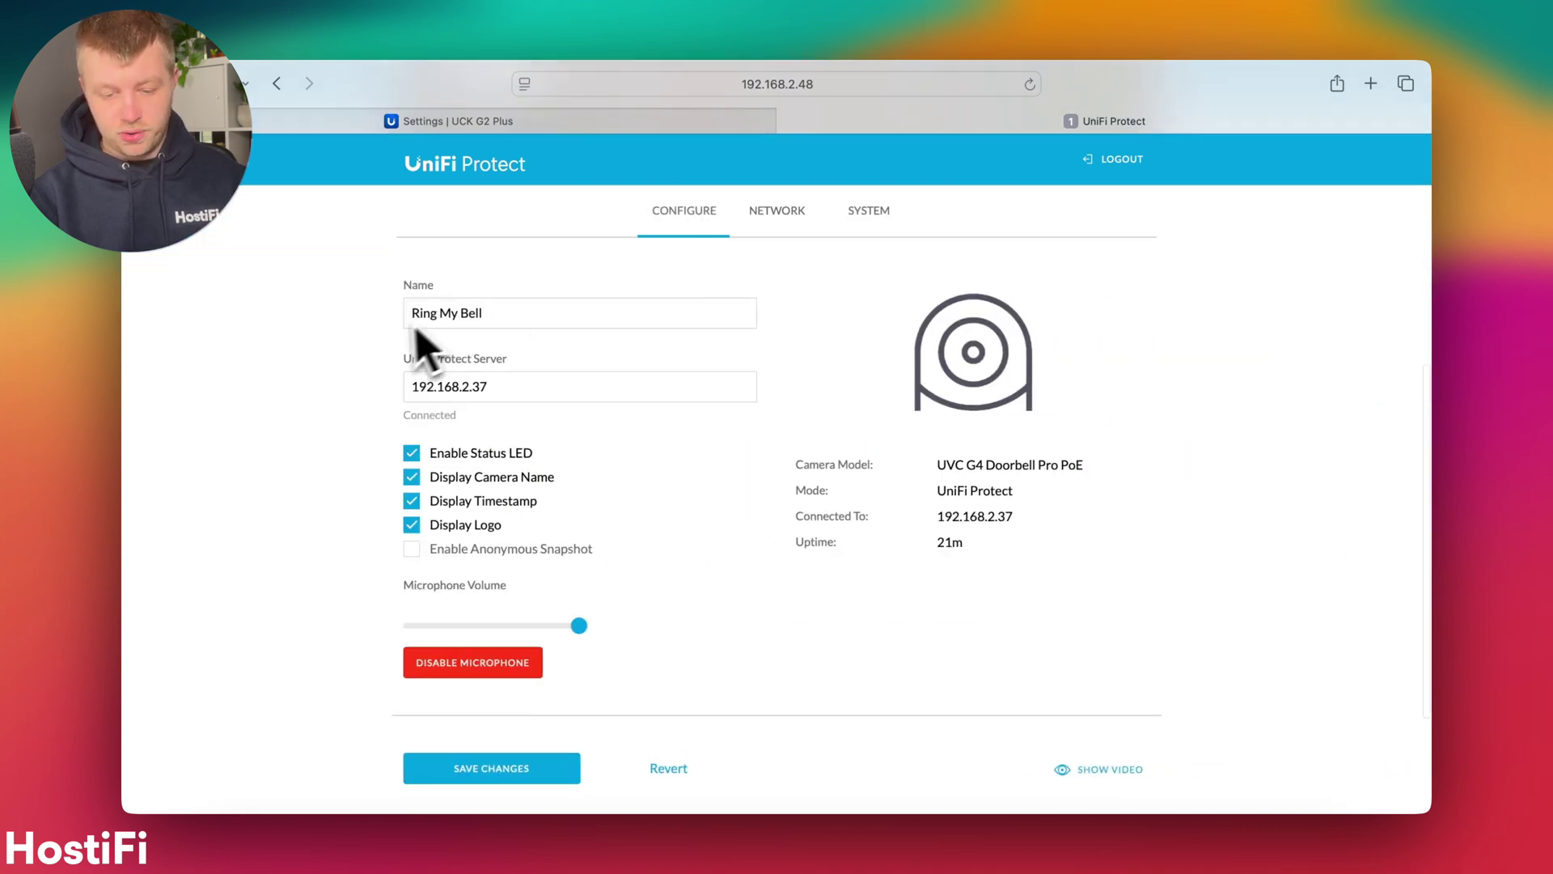
pyautogui.click(454, 317)
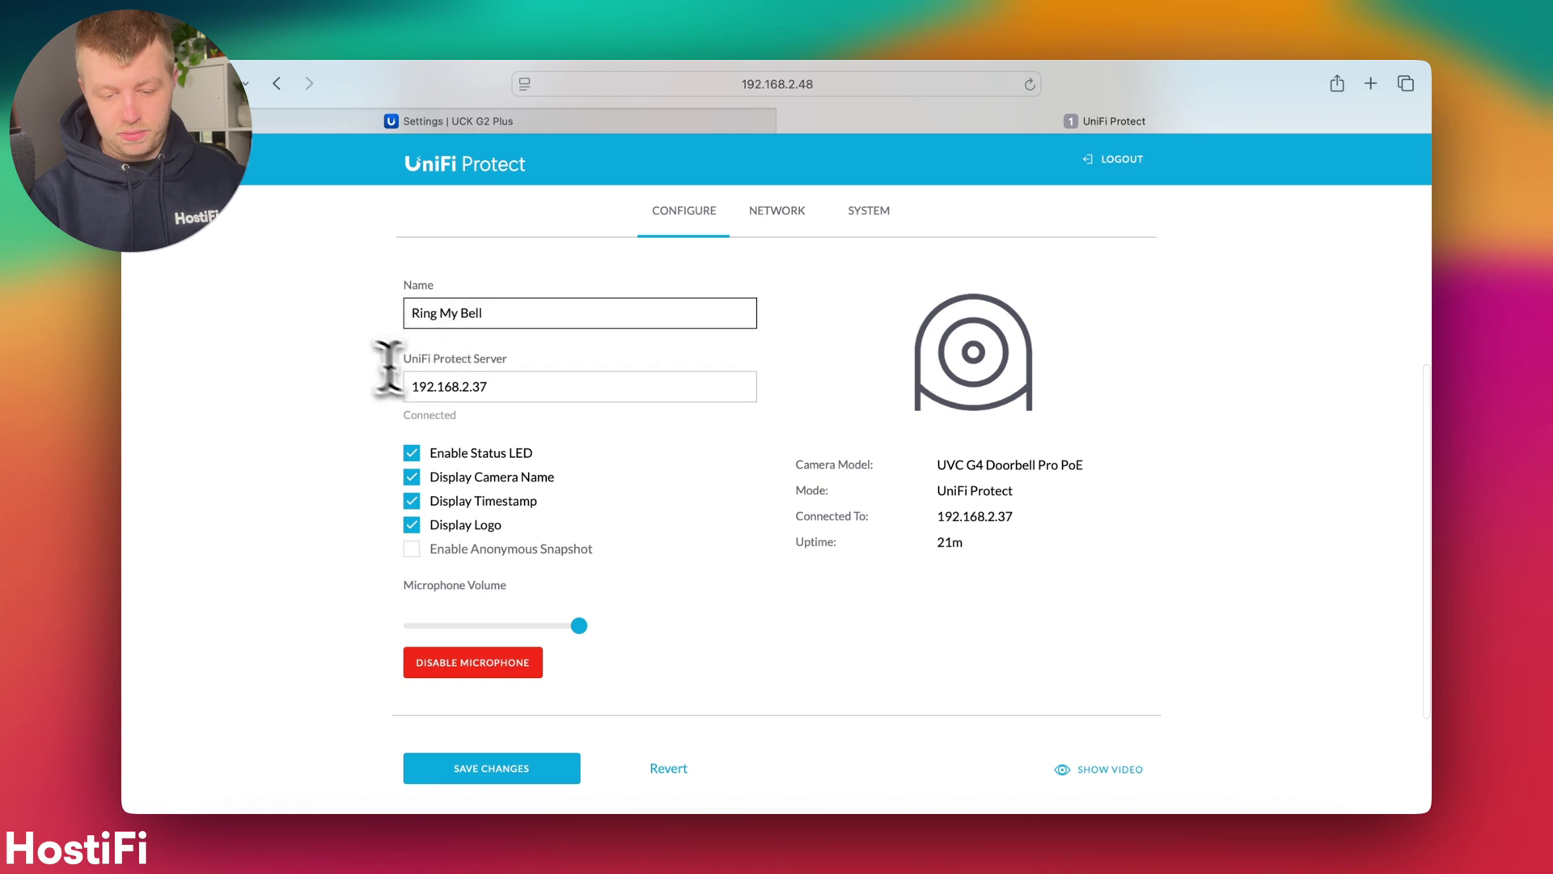
pyautogui.click(521, 390)
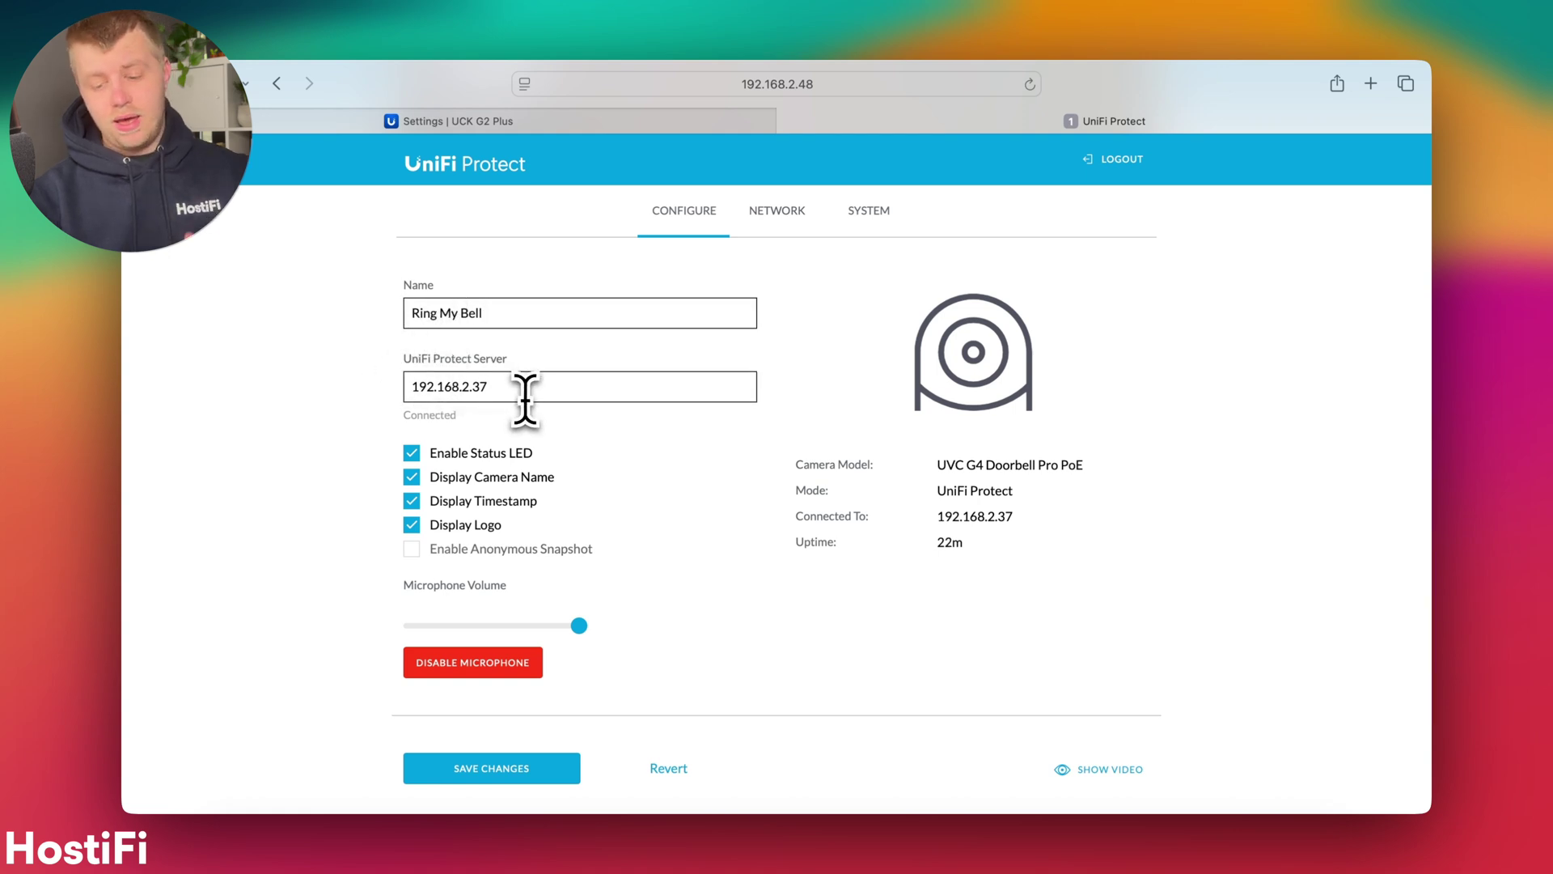